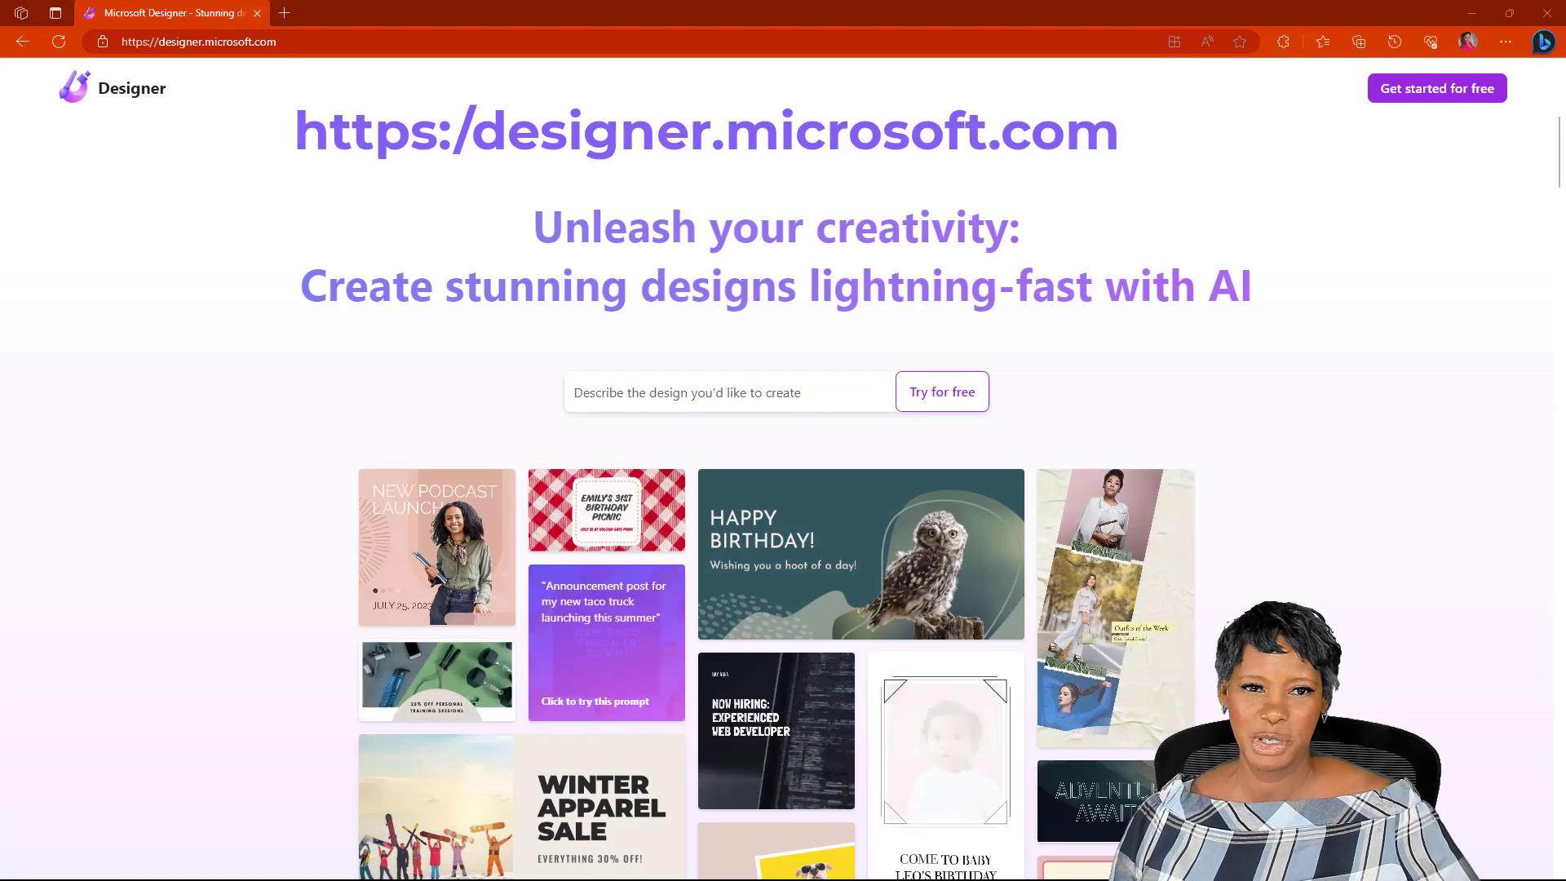
Start Designer for free and choose to sign in with a Microsoft account.
click(1426, 96)
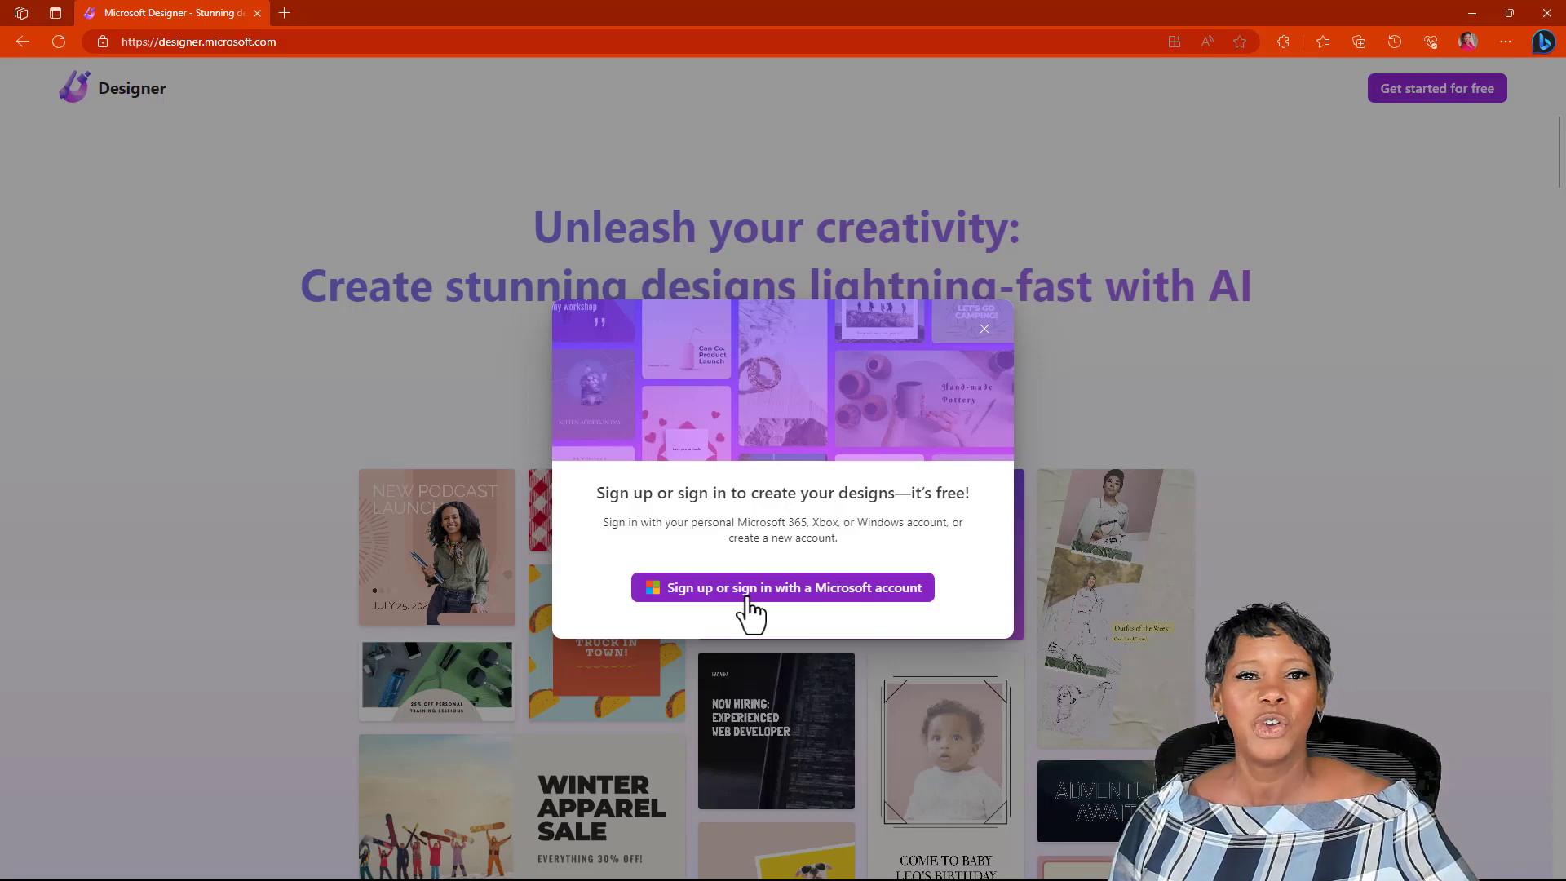
click(745, 598)
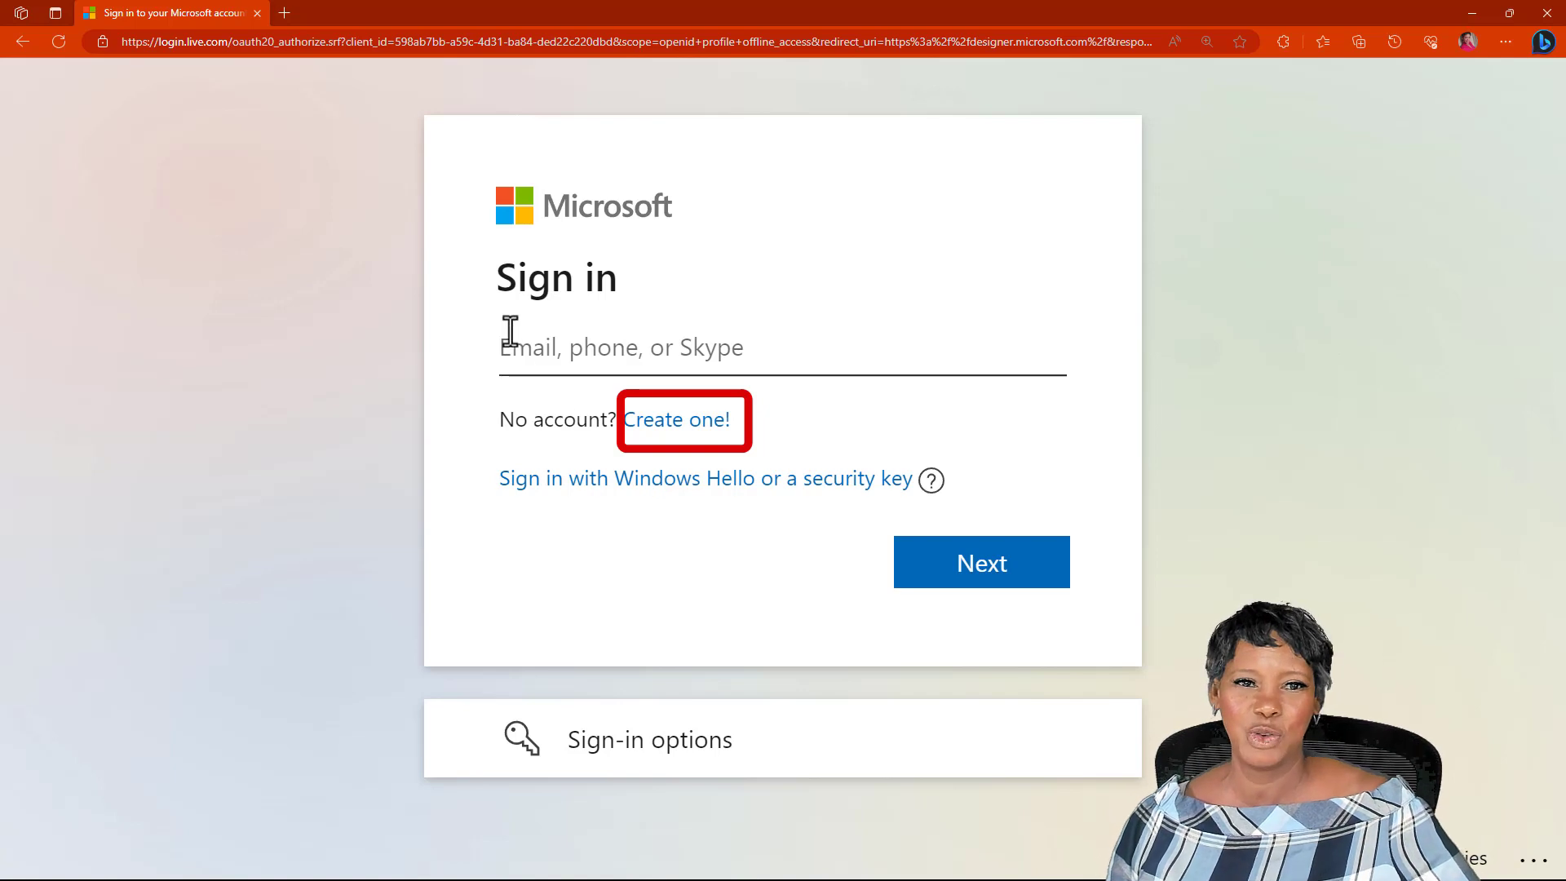
Create a new Outlook account with a password, declining Microsoft offers, and submit the name.
click(737, 420)
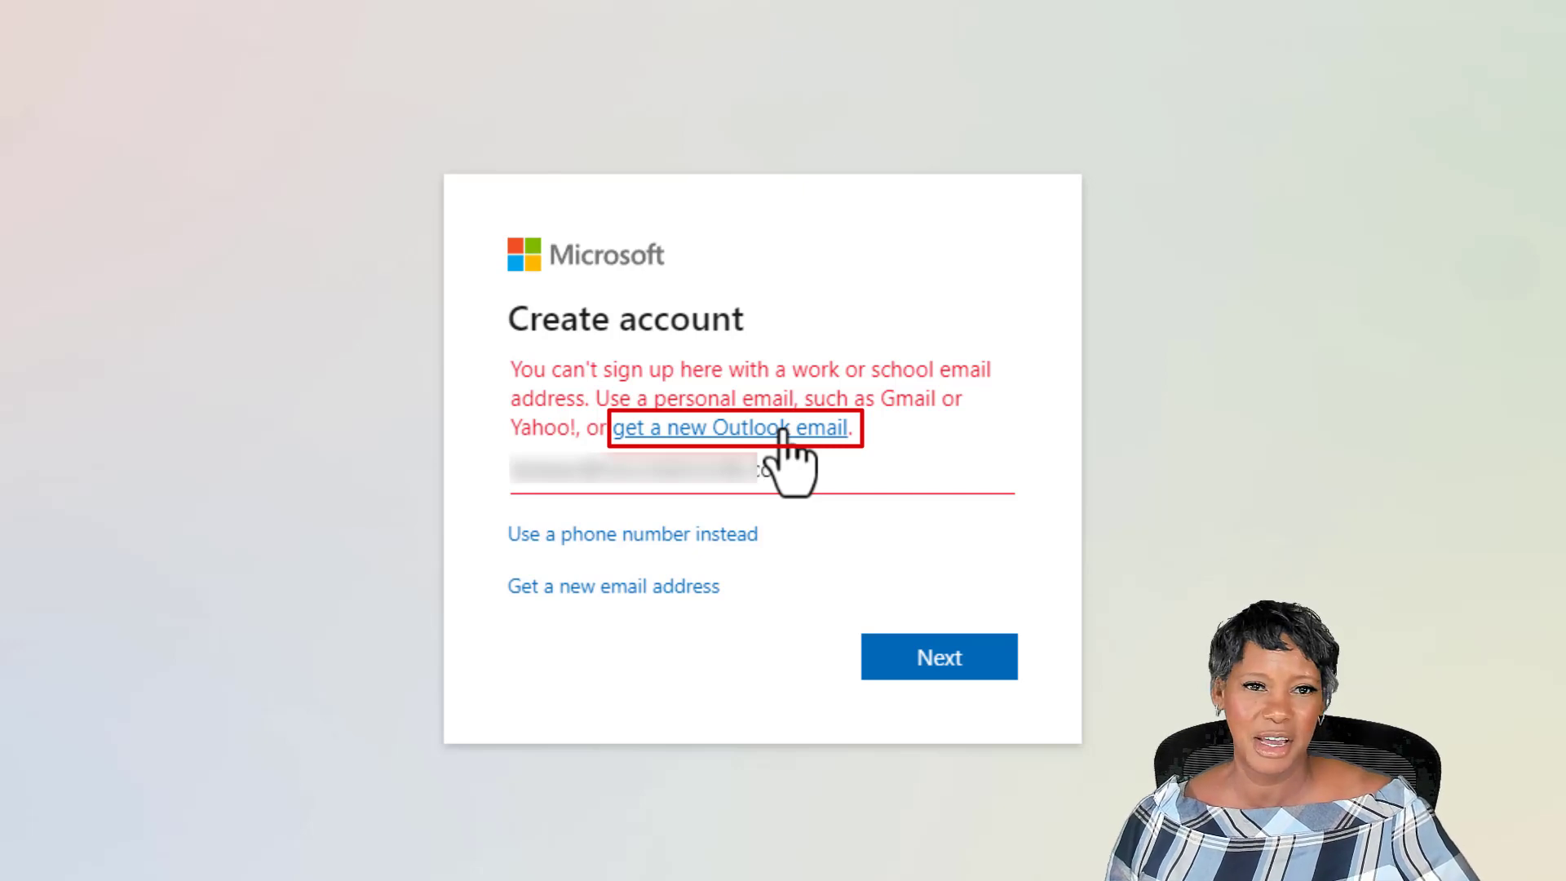
click(781, 430)
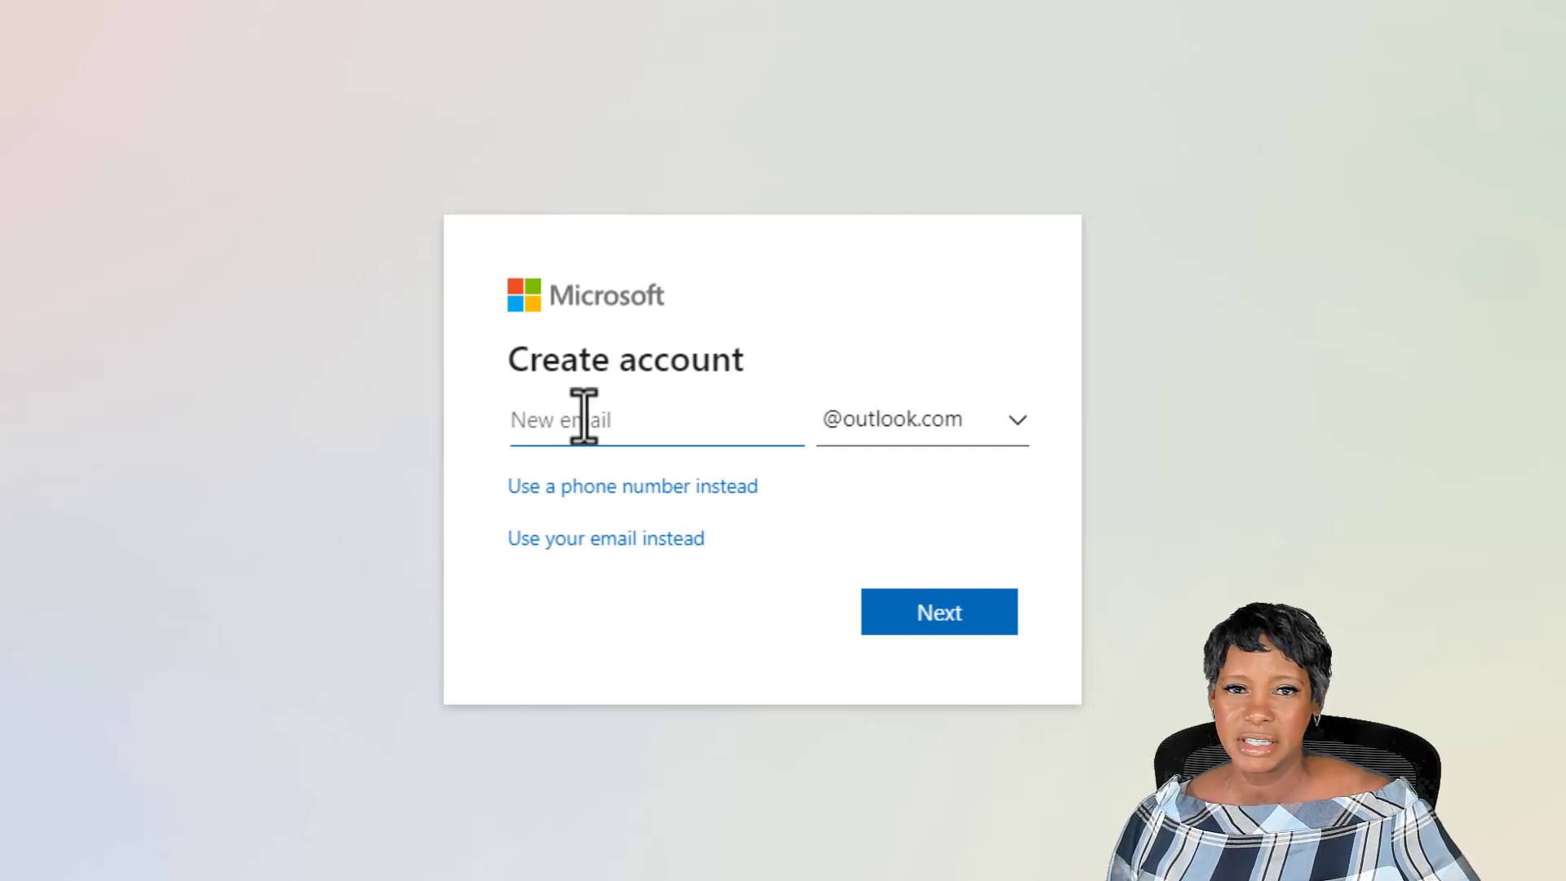
text(namedesigner)
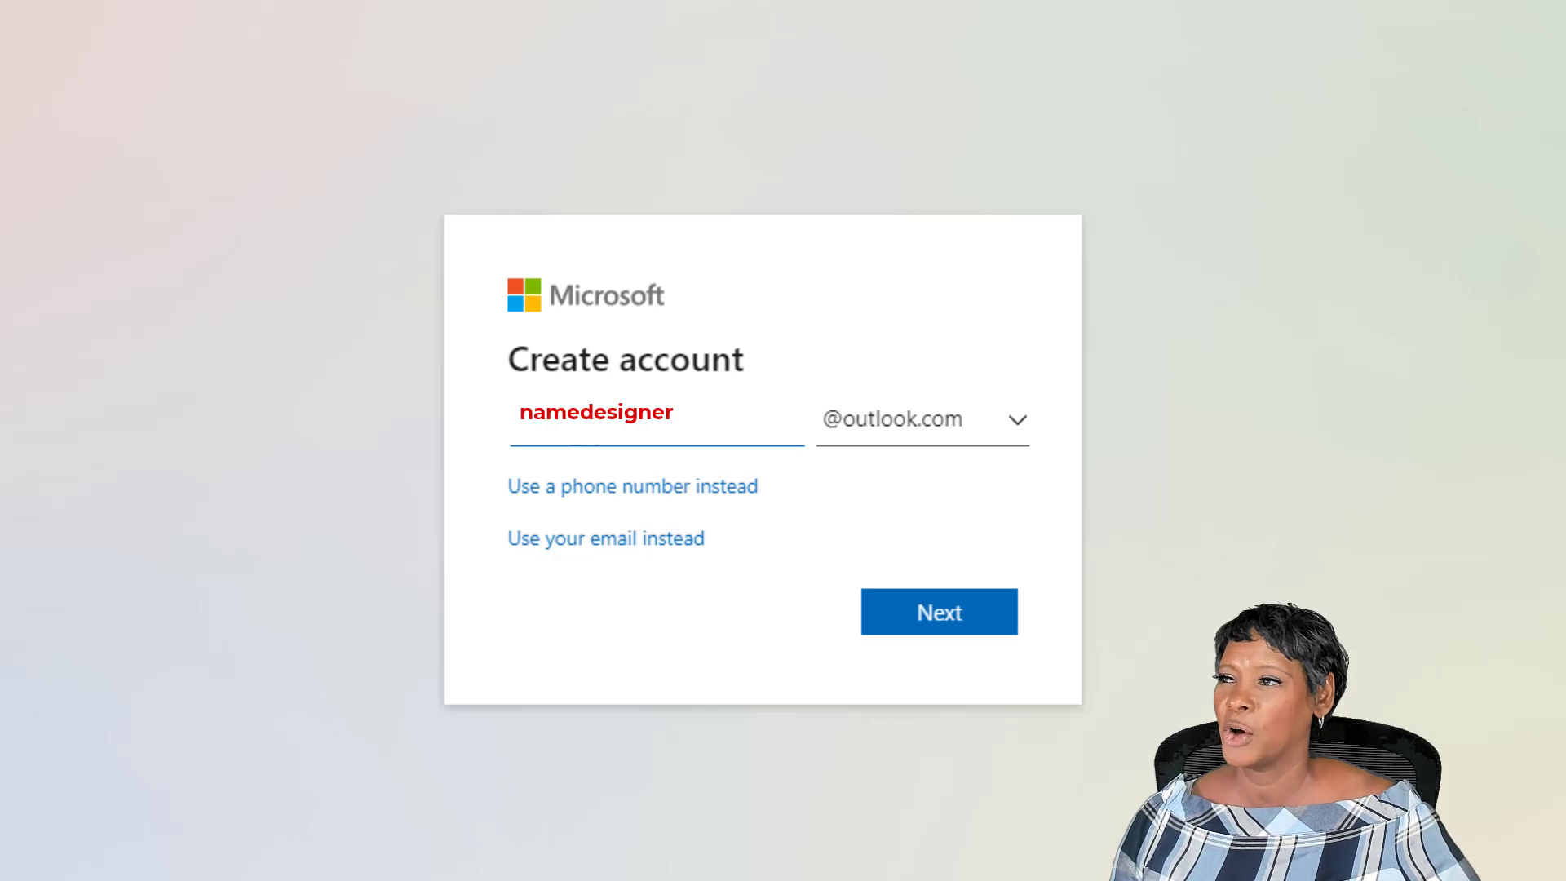
click(962, 616)
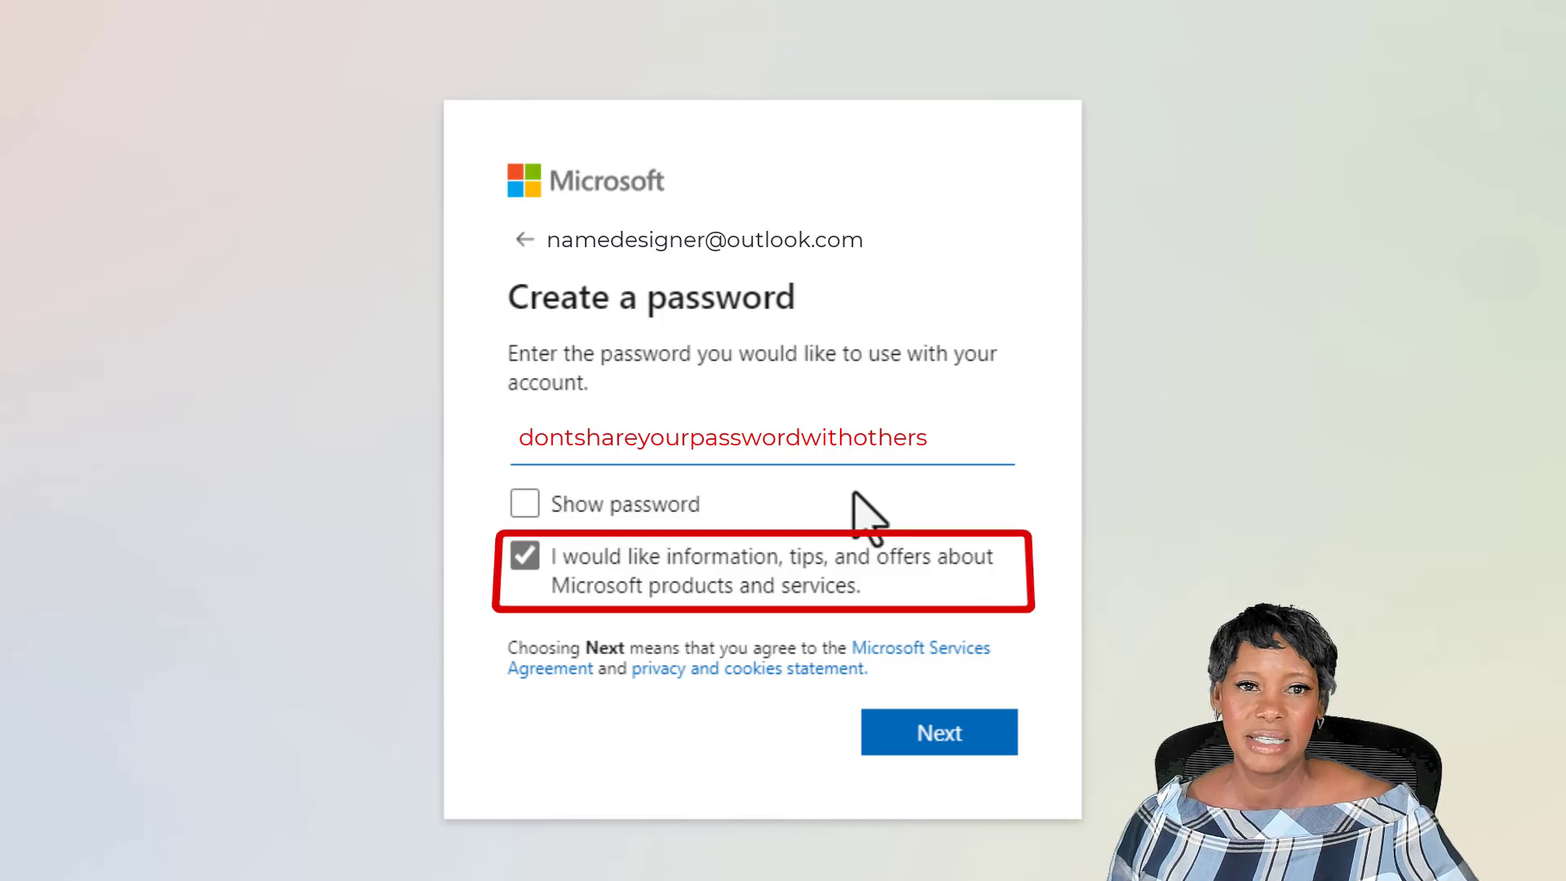
click(832, 563)
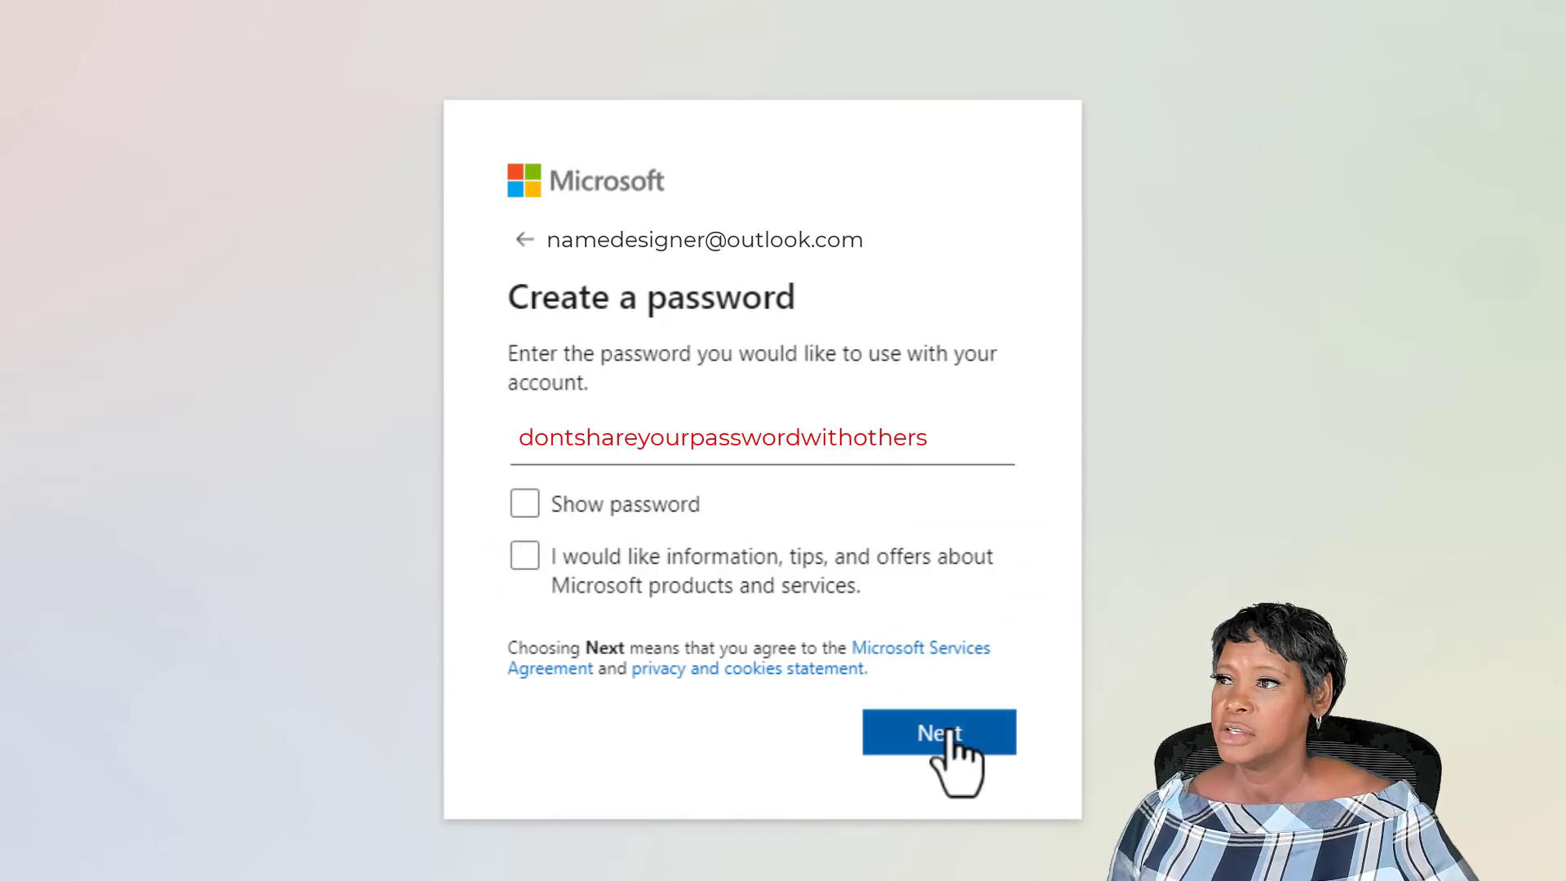
click(947, 736)
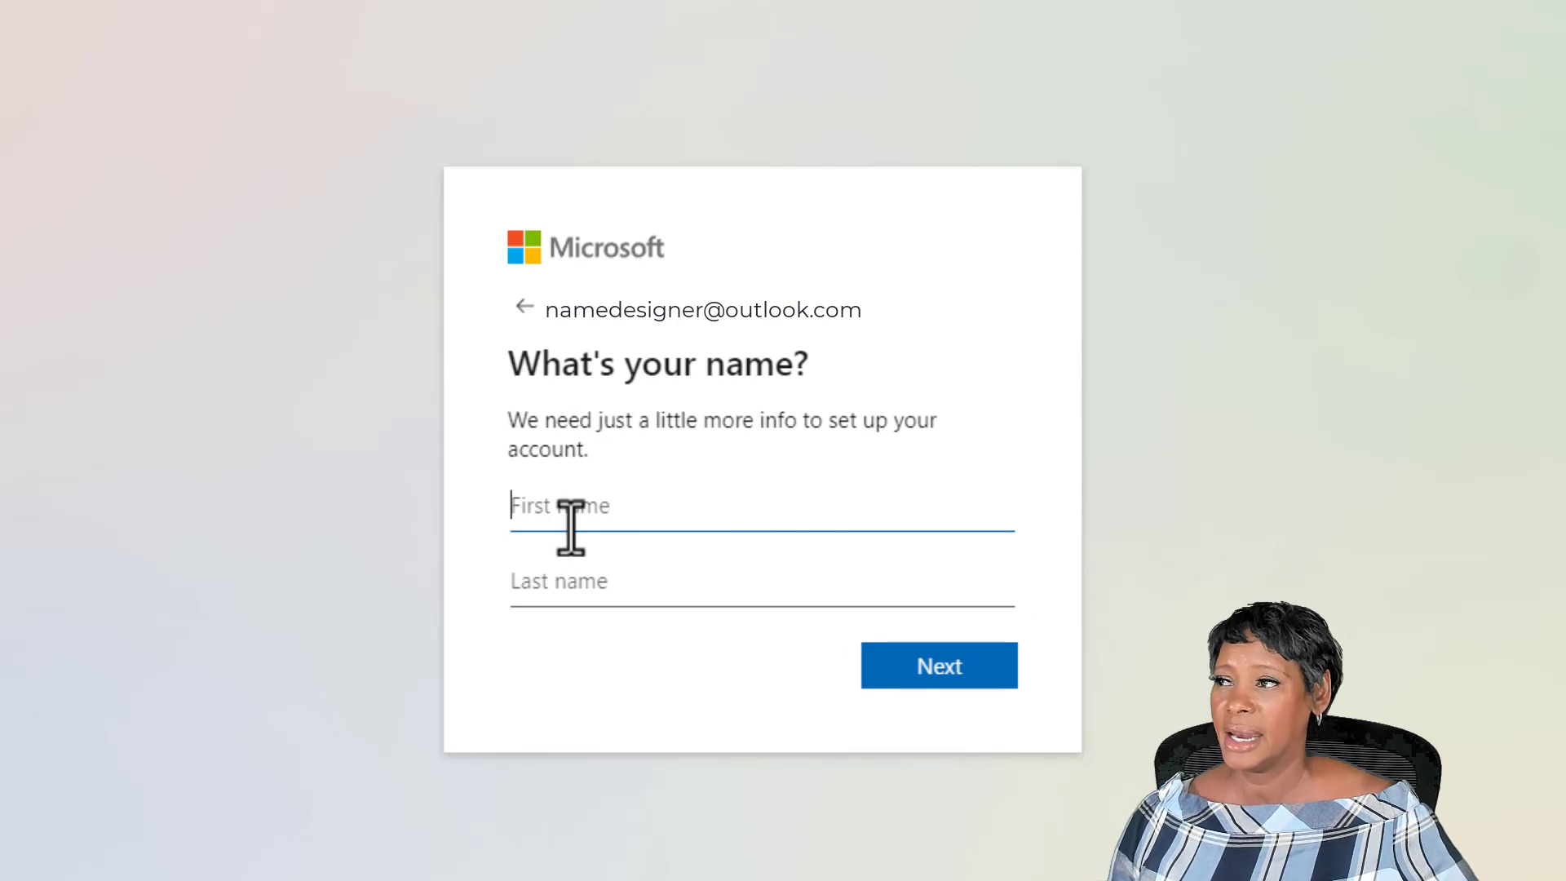
click(949, 679)
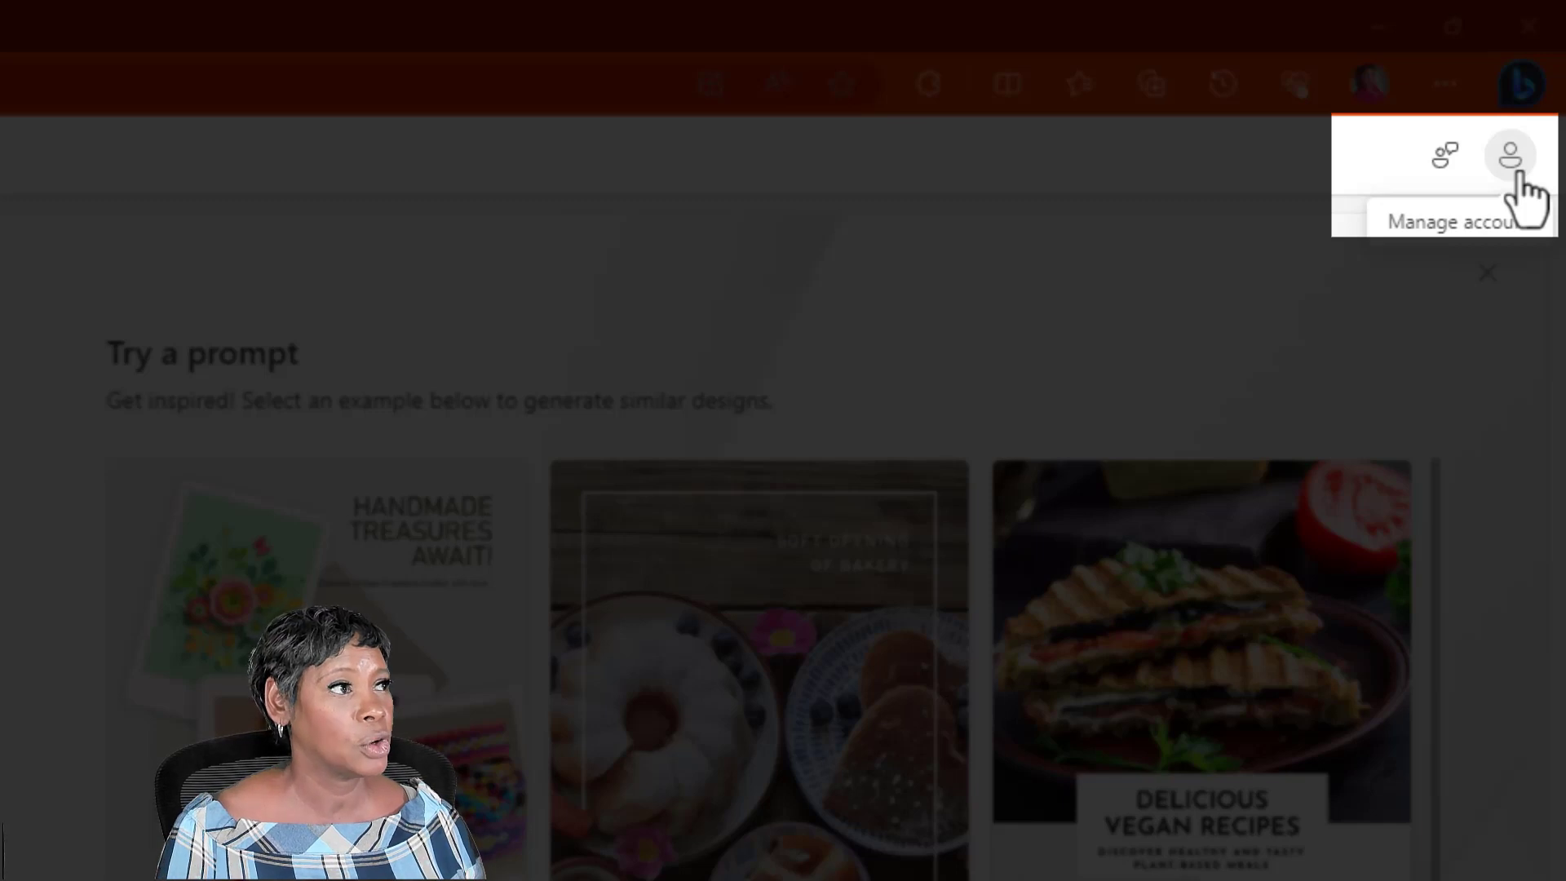
click(1519, 173)
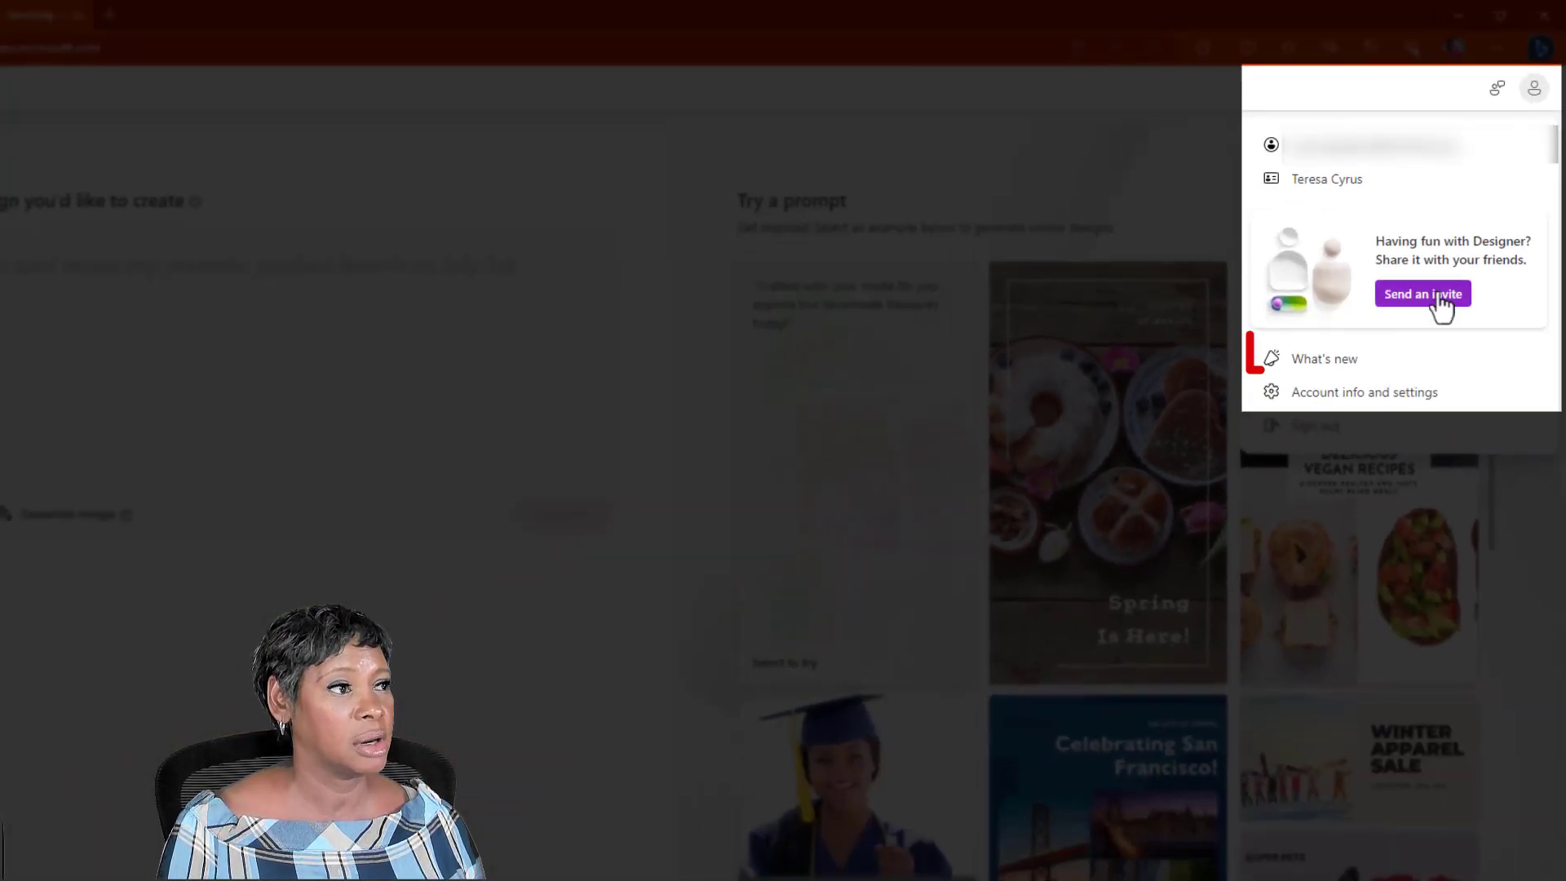
click(1391, 360)
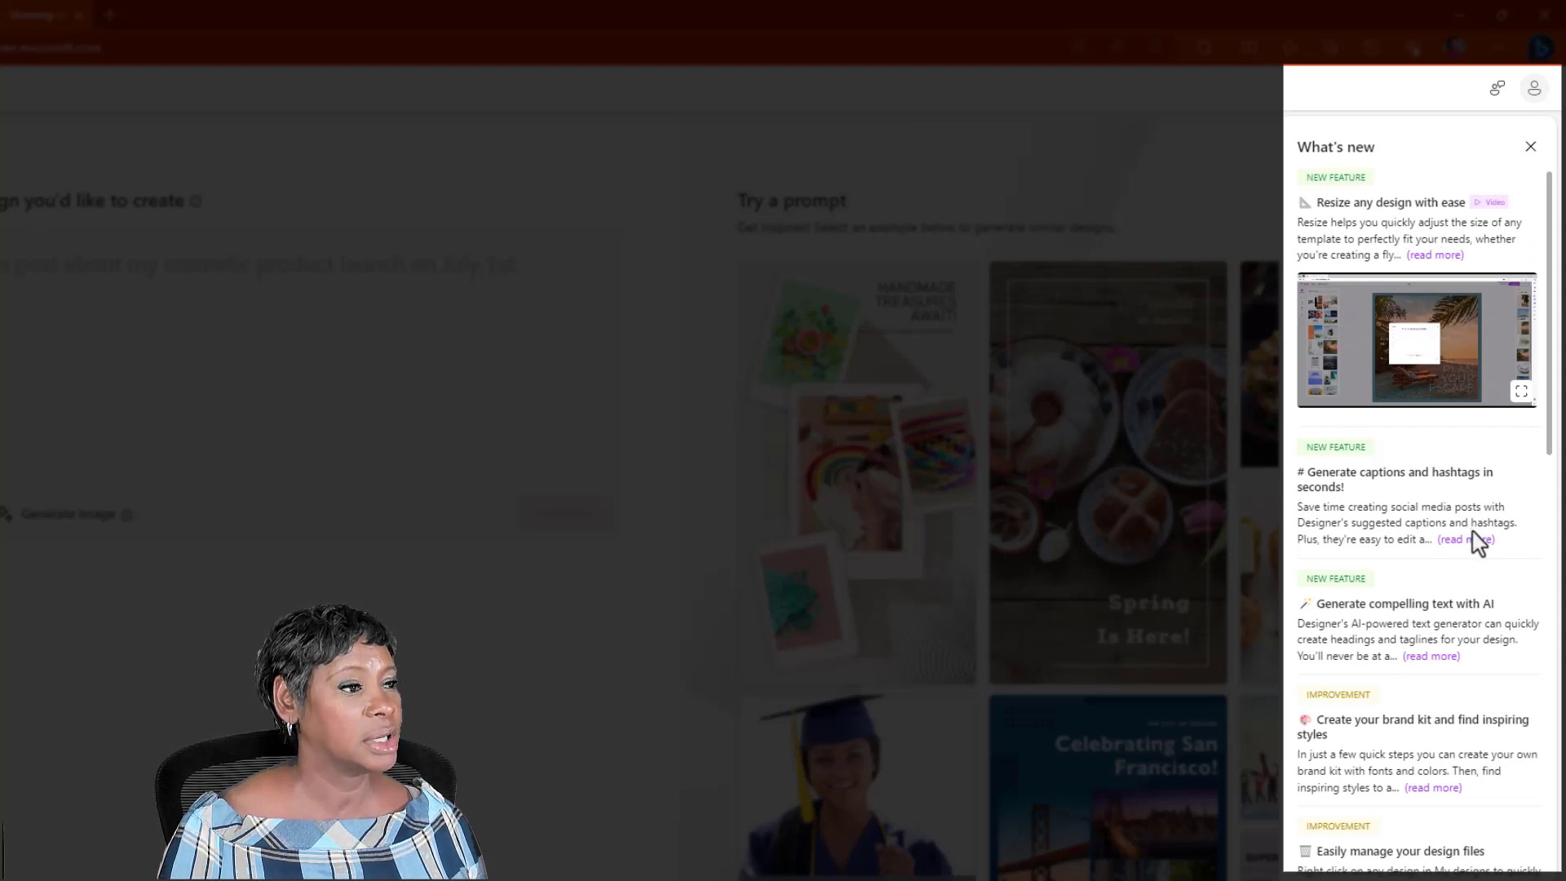
scroll(1480, 542, down, 5)
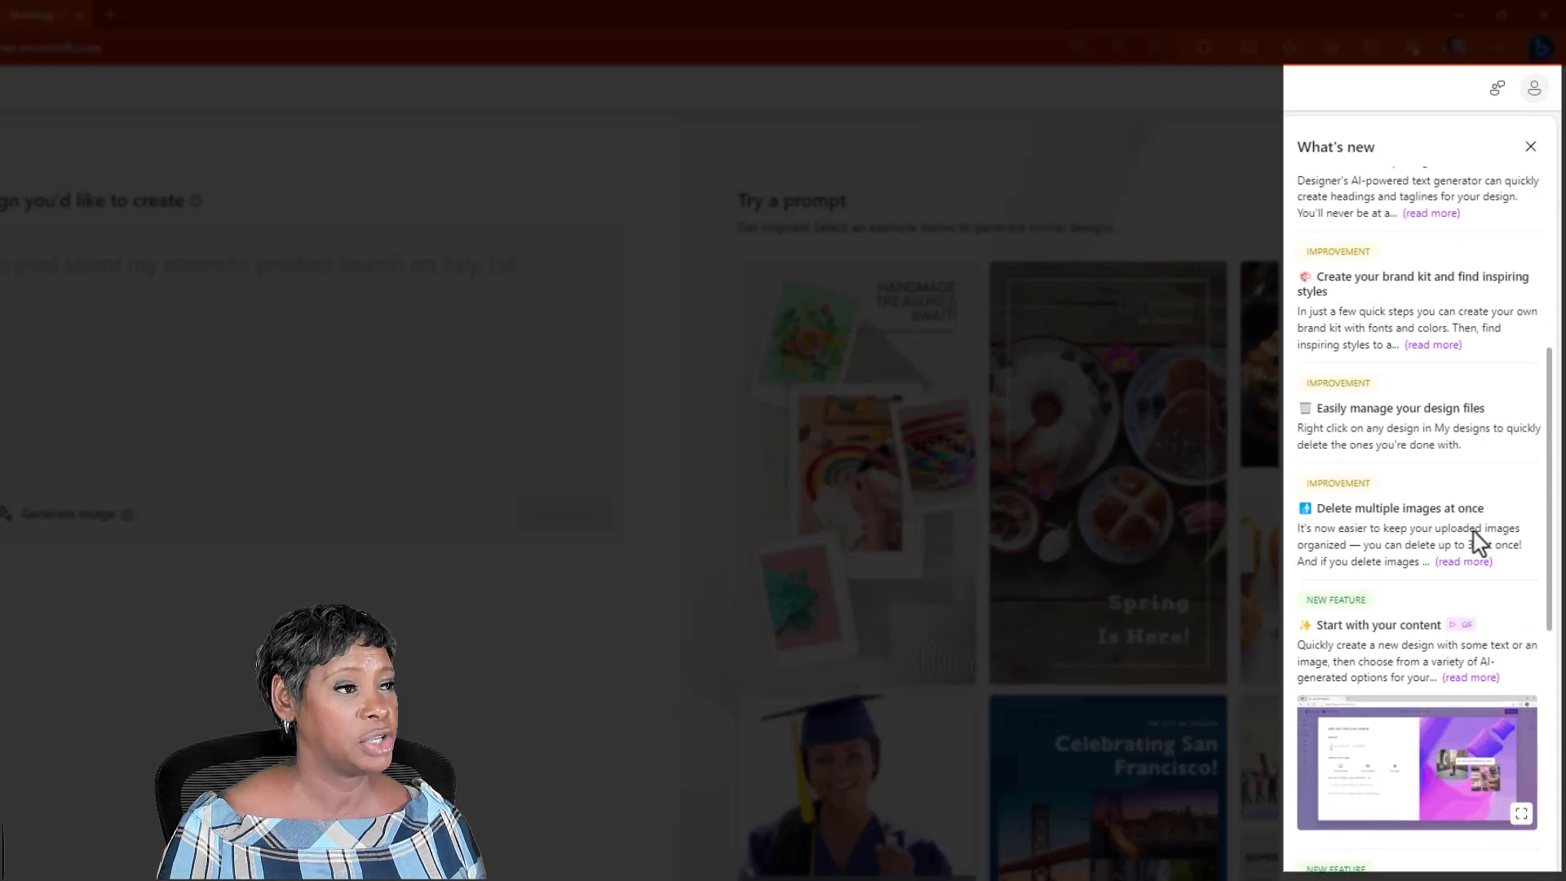
scroll(1473, 467, down, 3)
scroll(1472, 469, down, 1)
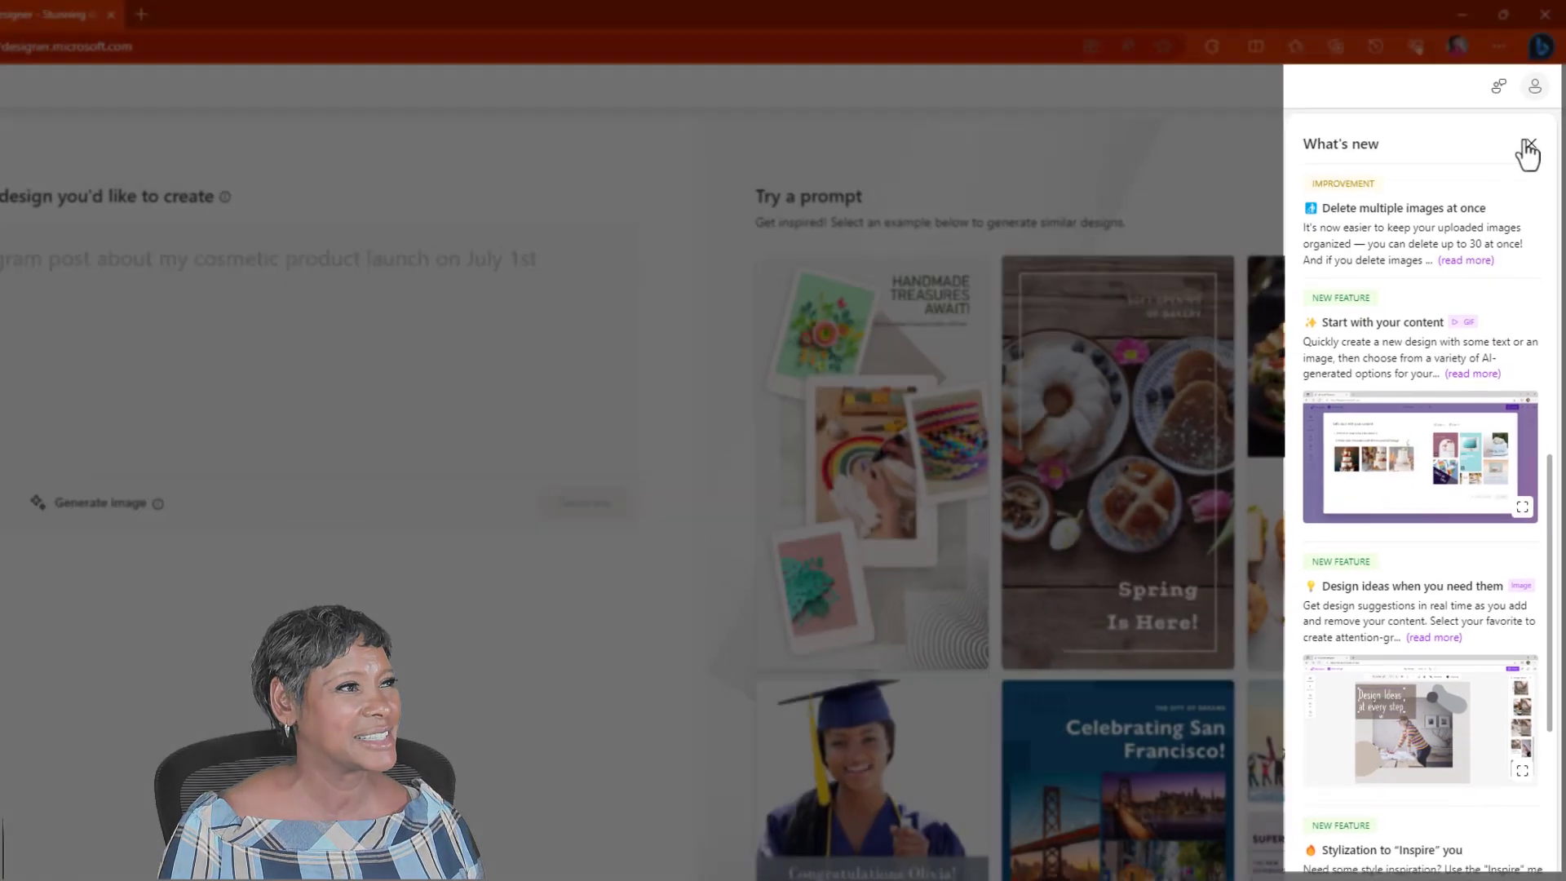
click(1531, 146)
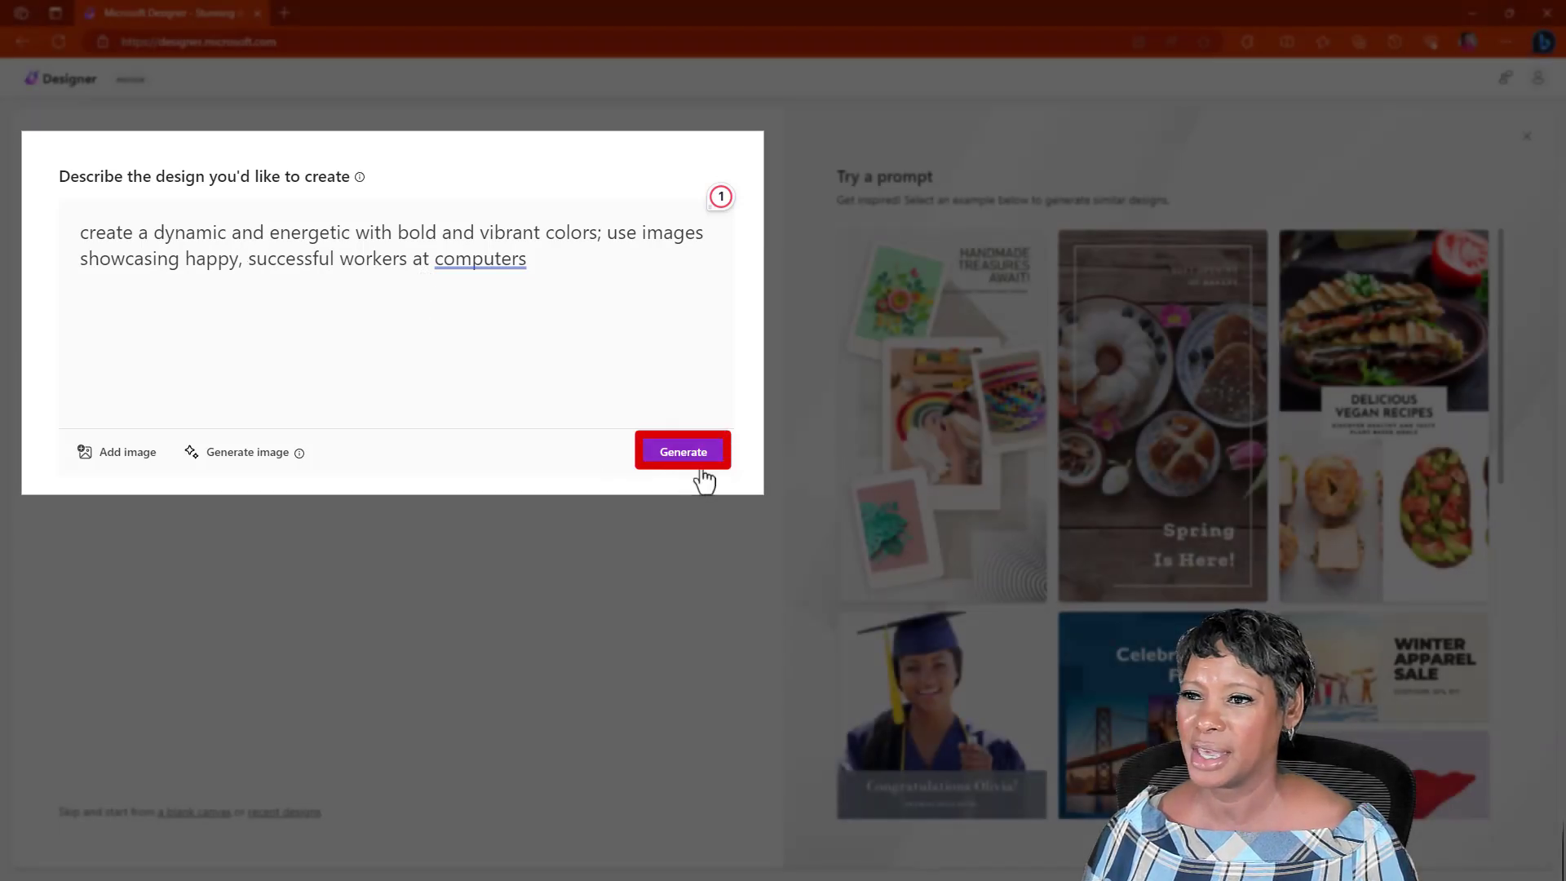
click(673, 459)
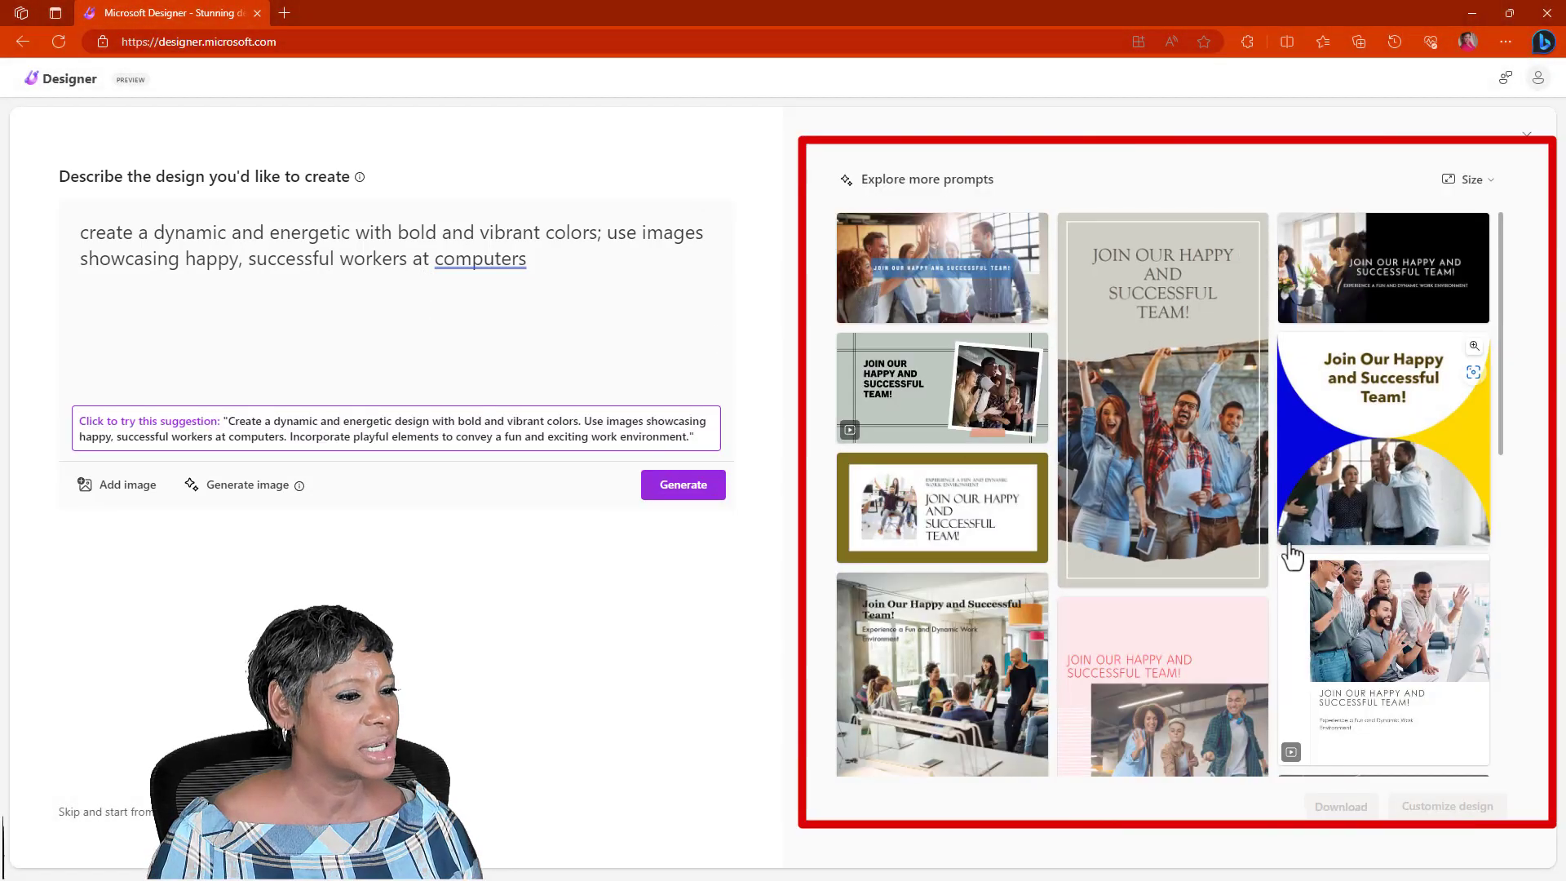
scroll(1084, 677, down, 3)
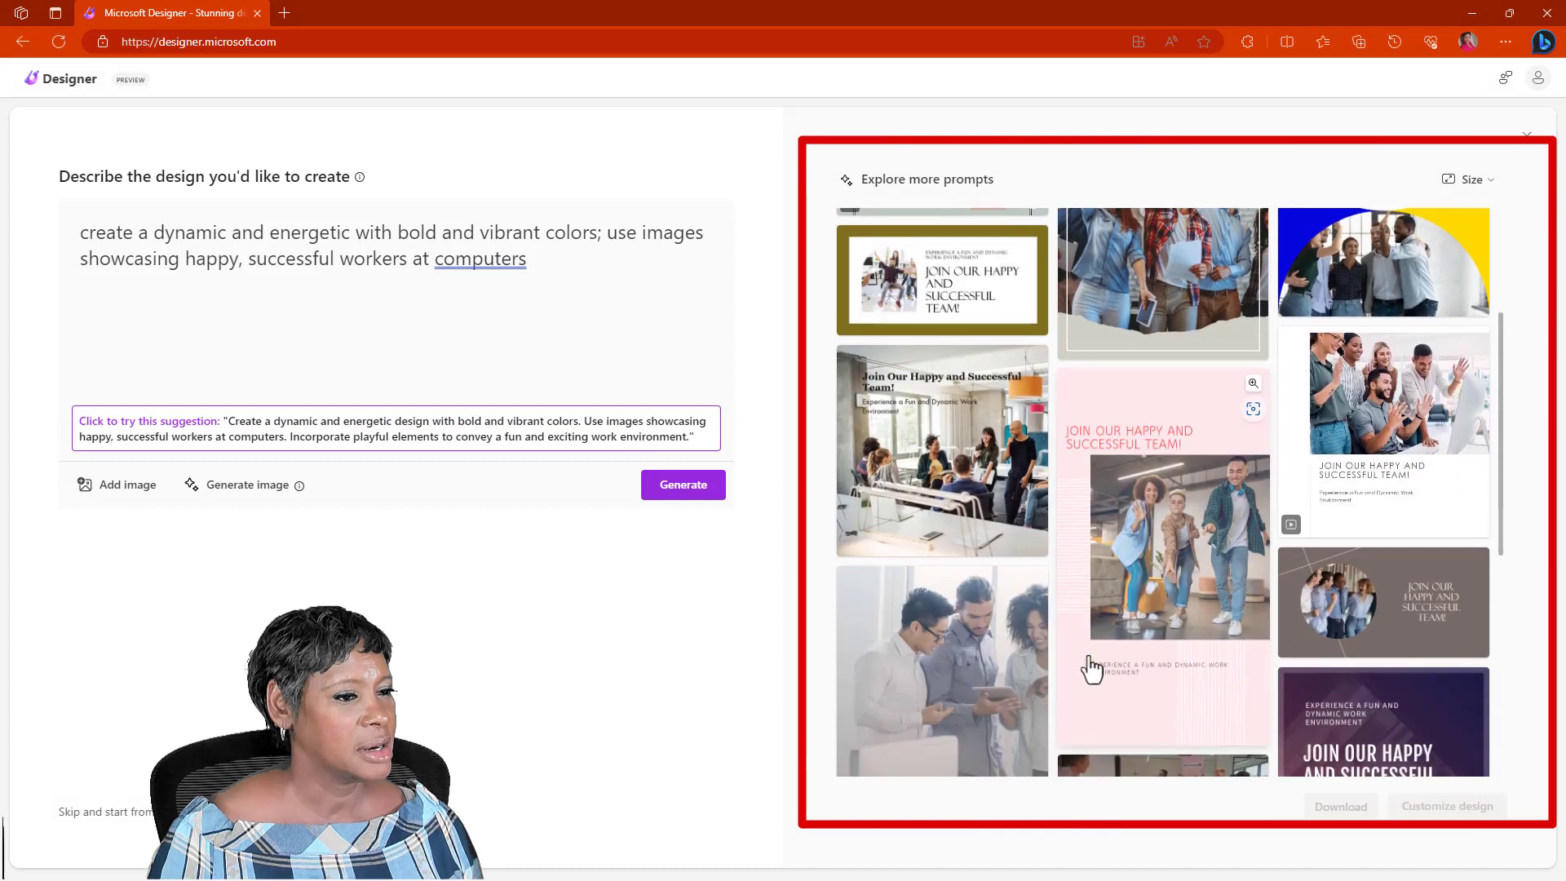
scroll(1091, 669, down, 3)
scroll(1091, 669, down, 3)
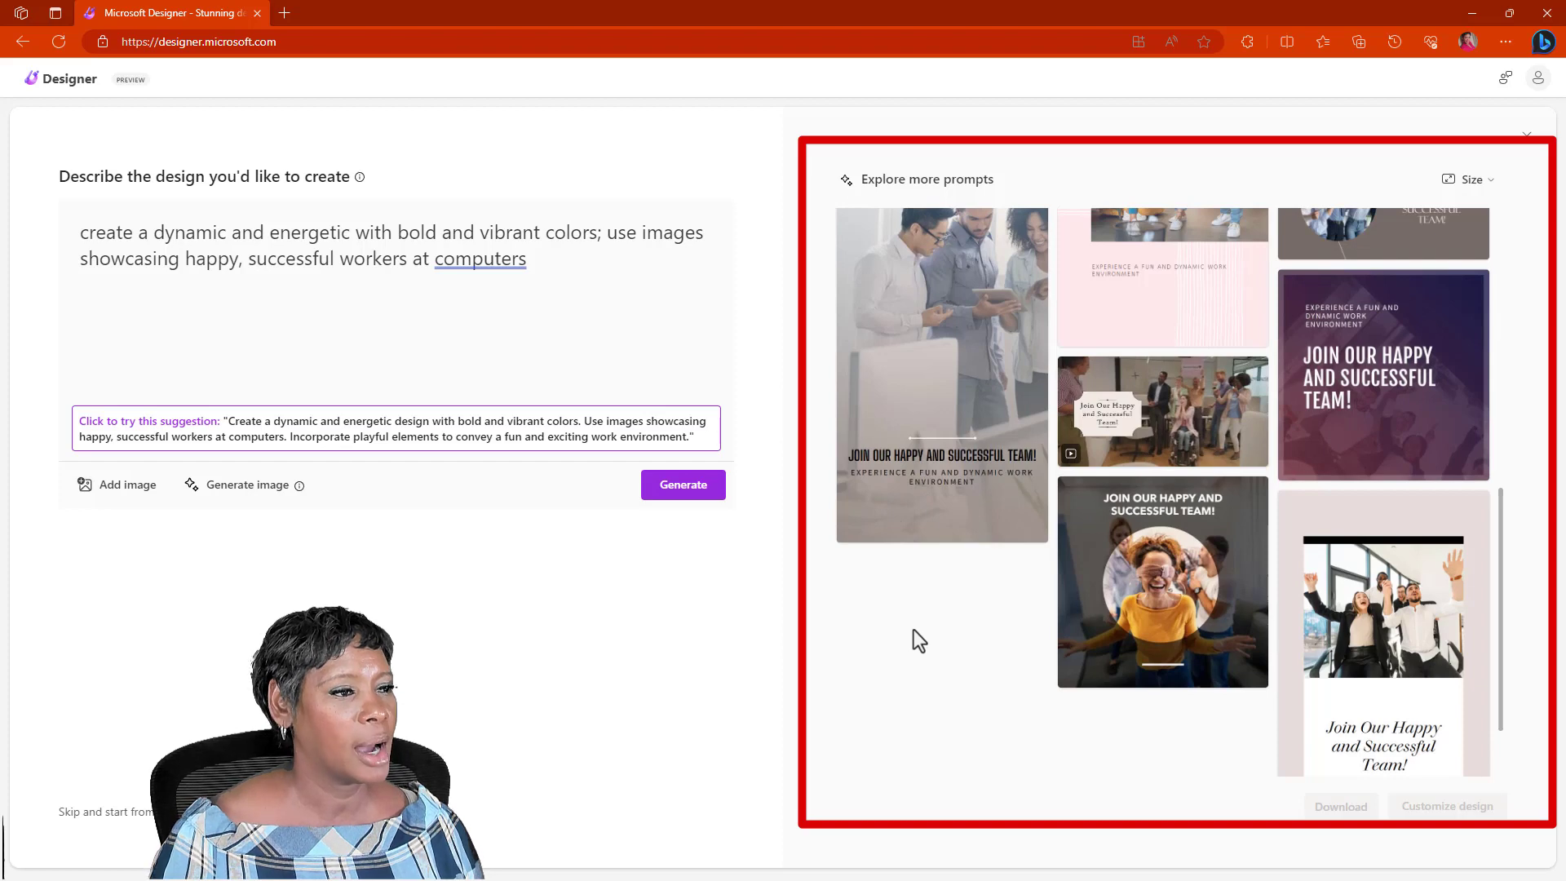
scroll(914, 630, up, 5)
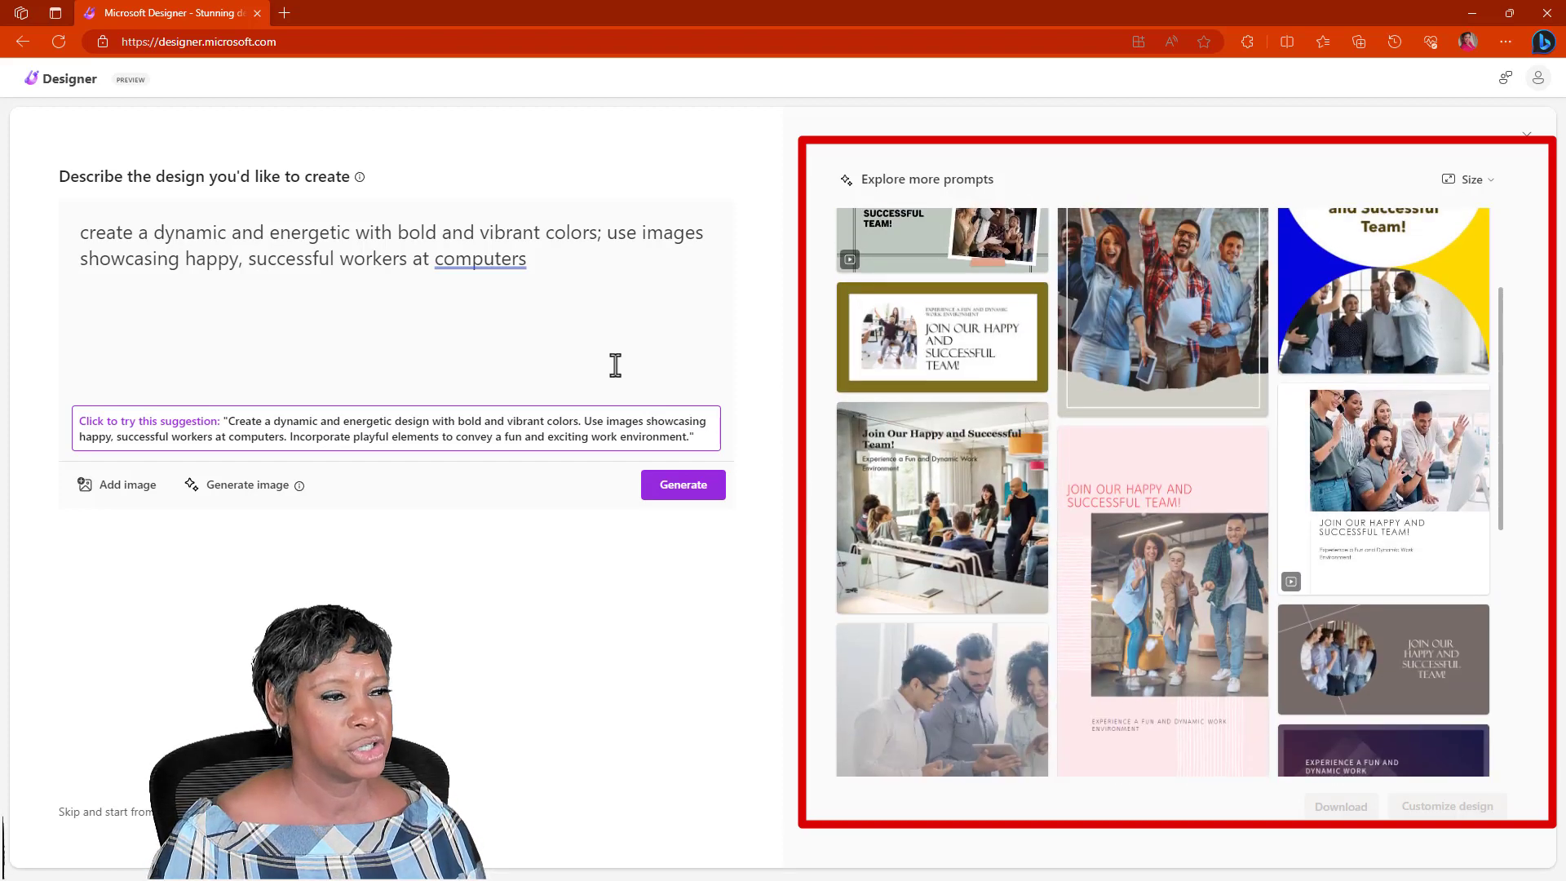
scroll(942, 407, up, 2)
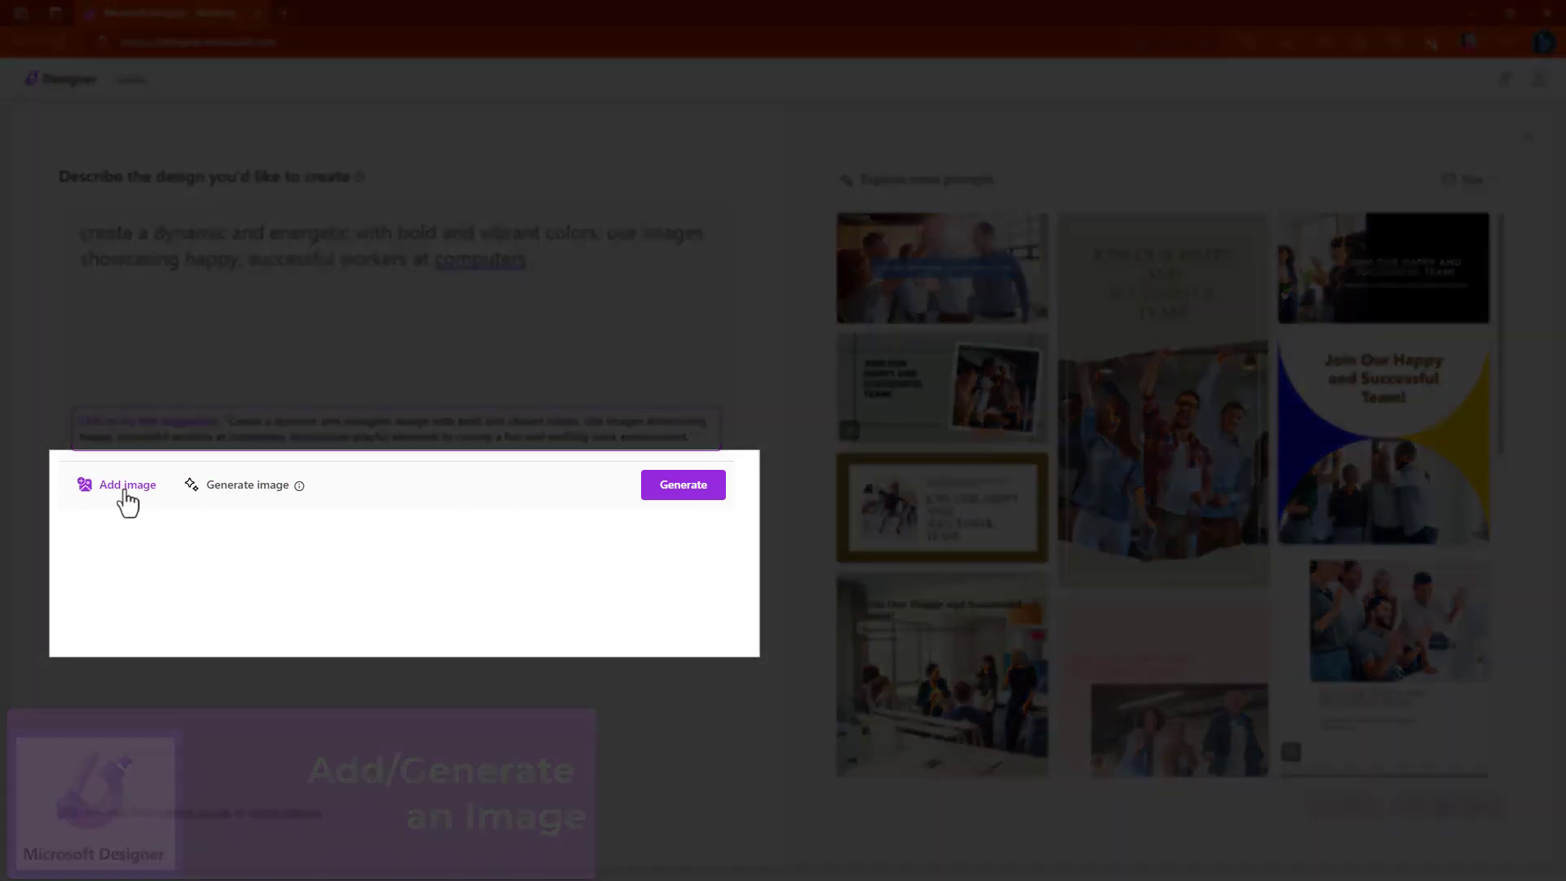
Generate images for 'happy workers at computer' and attach the third result to the prompt.
click(127, 487)
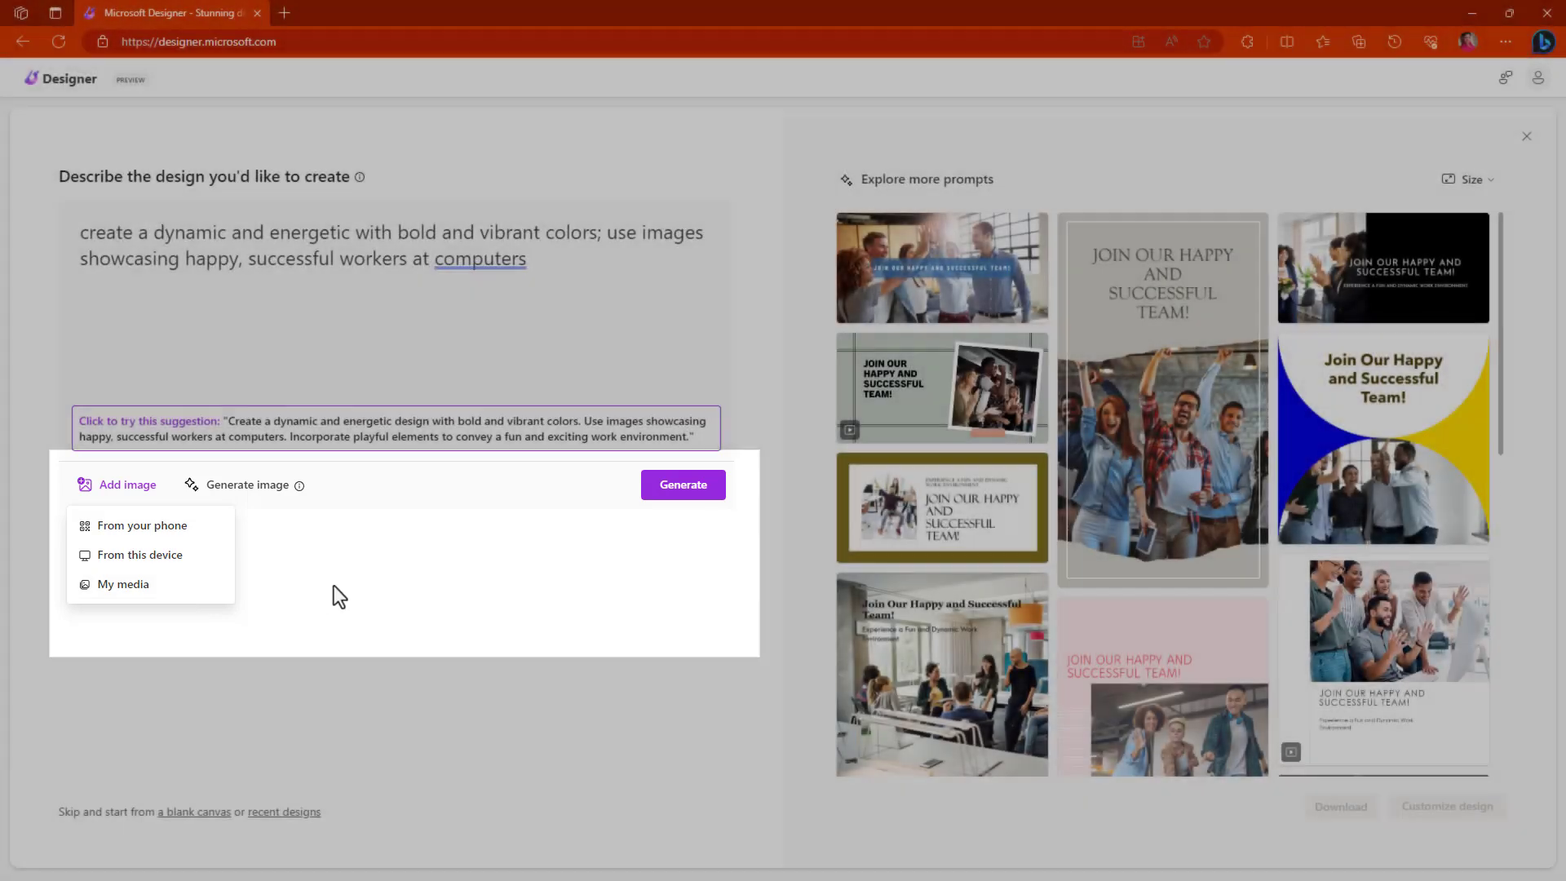
click(334, 585)
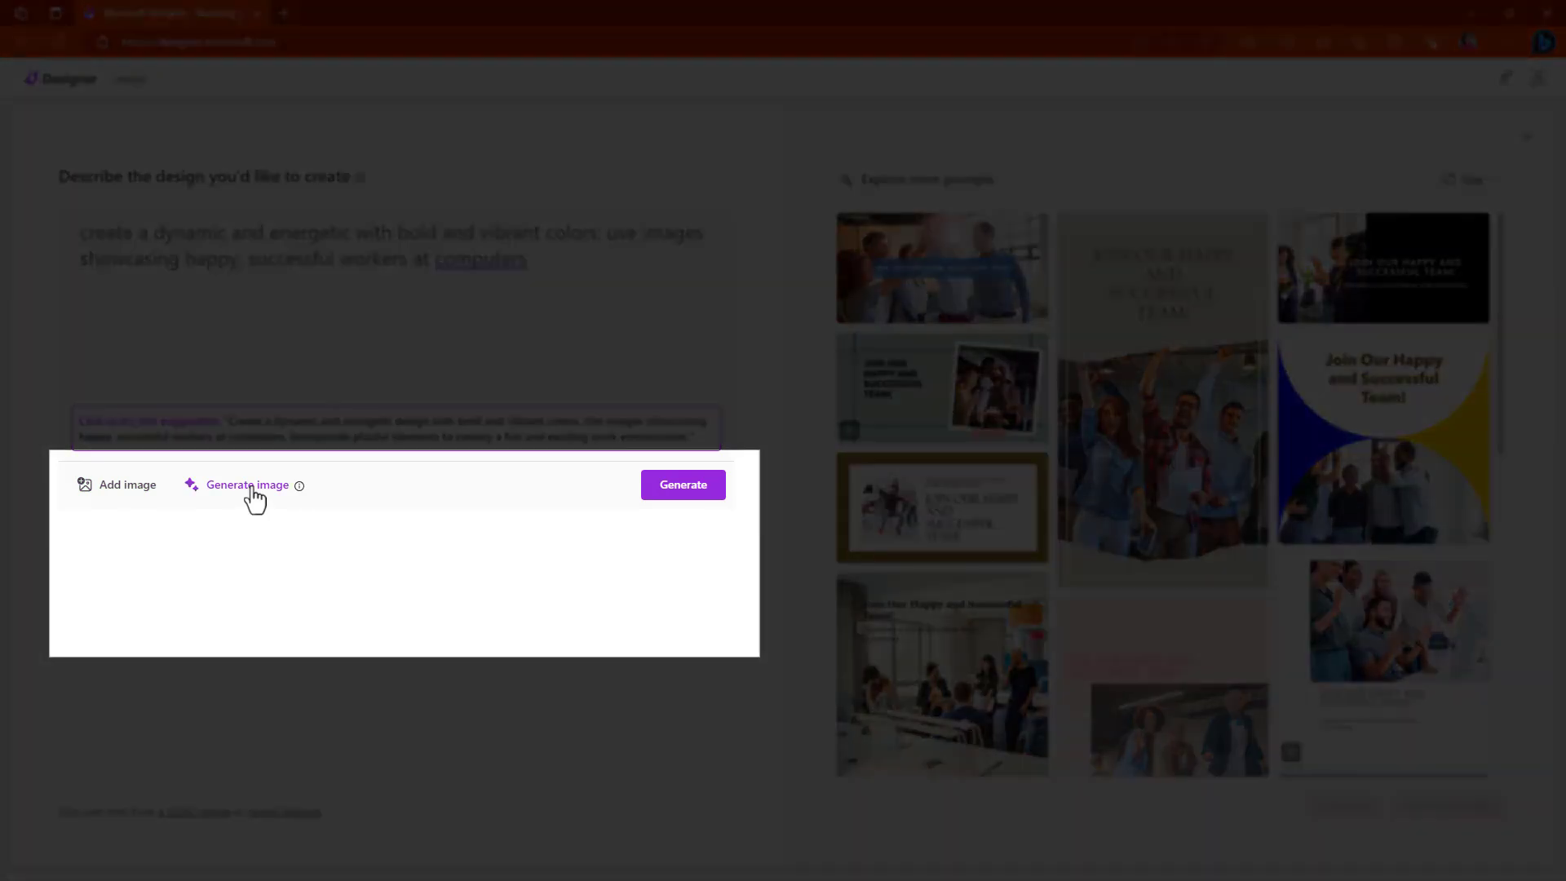
click(249, 486)
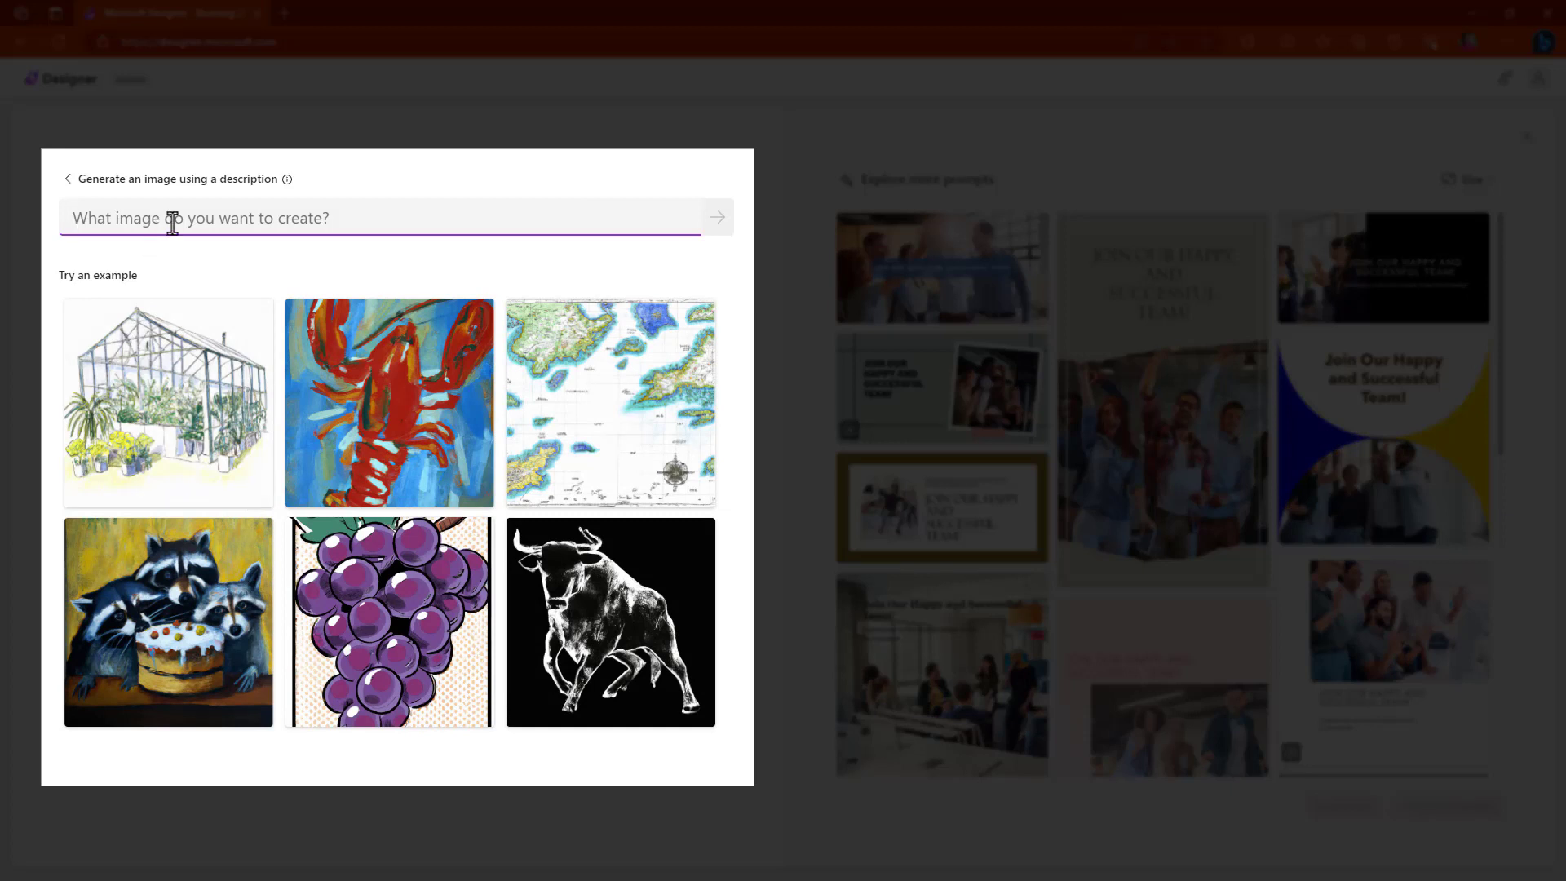
text(happy workers at computer)
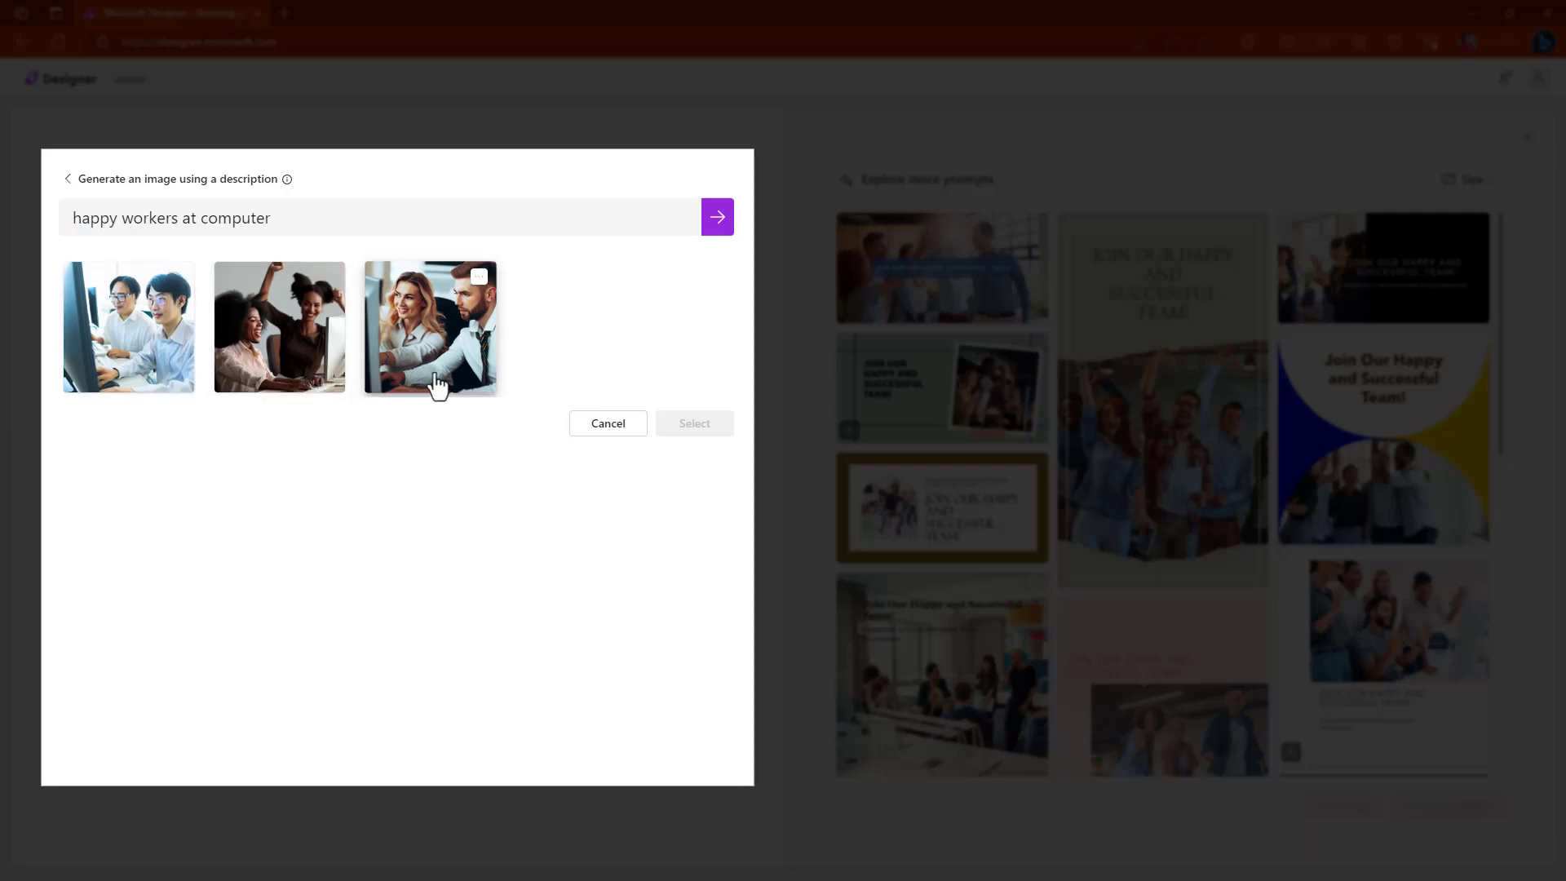
click(473, 336)
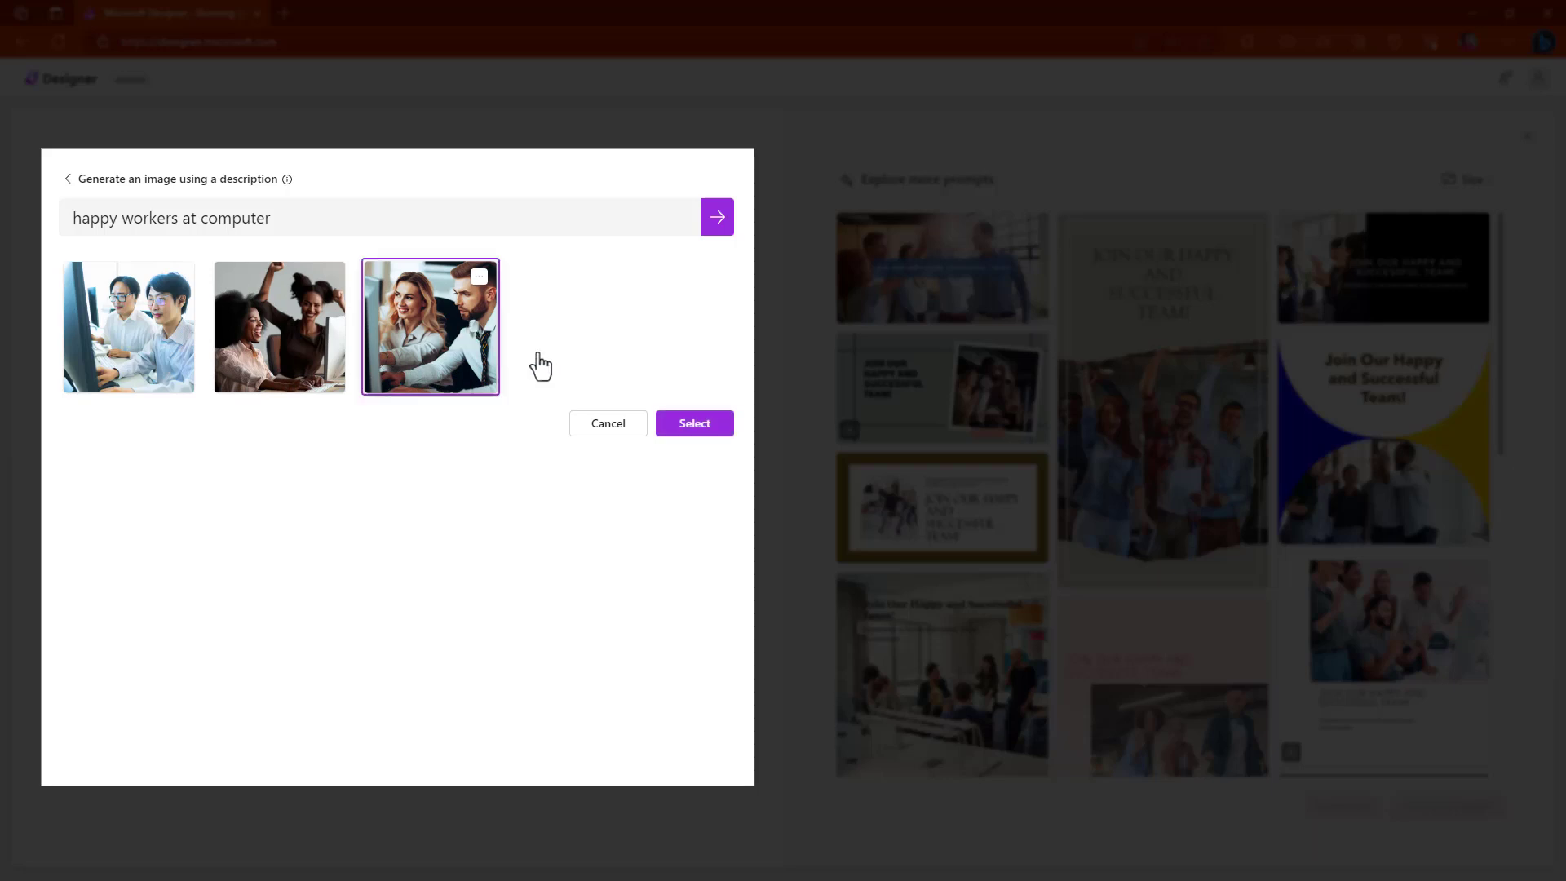
click(697, 426)
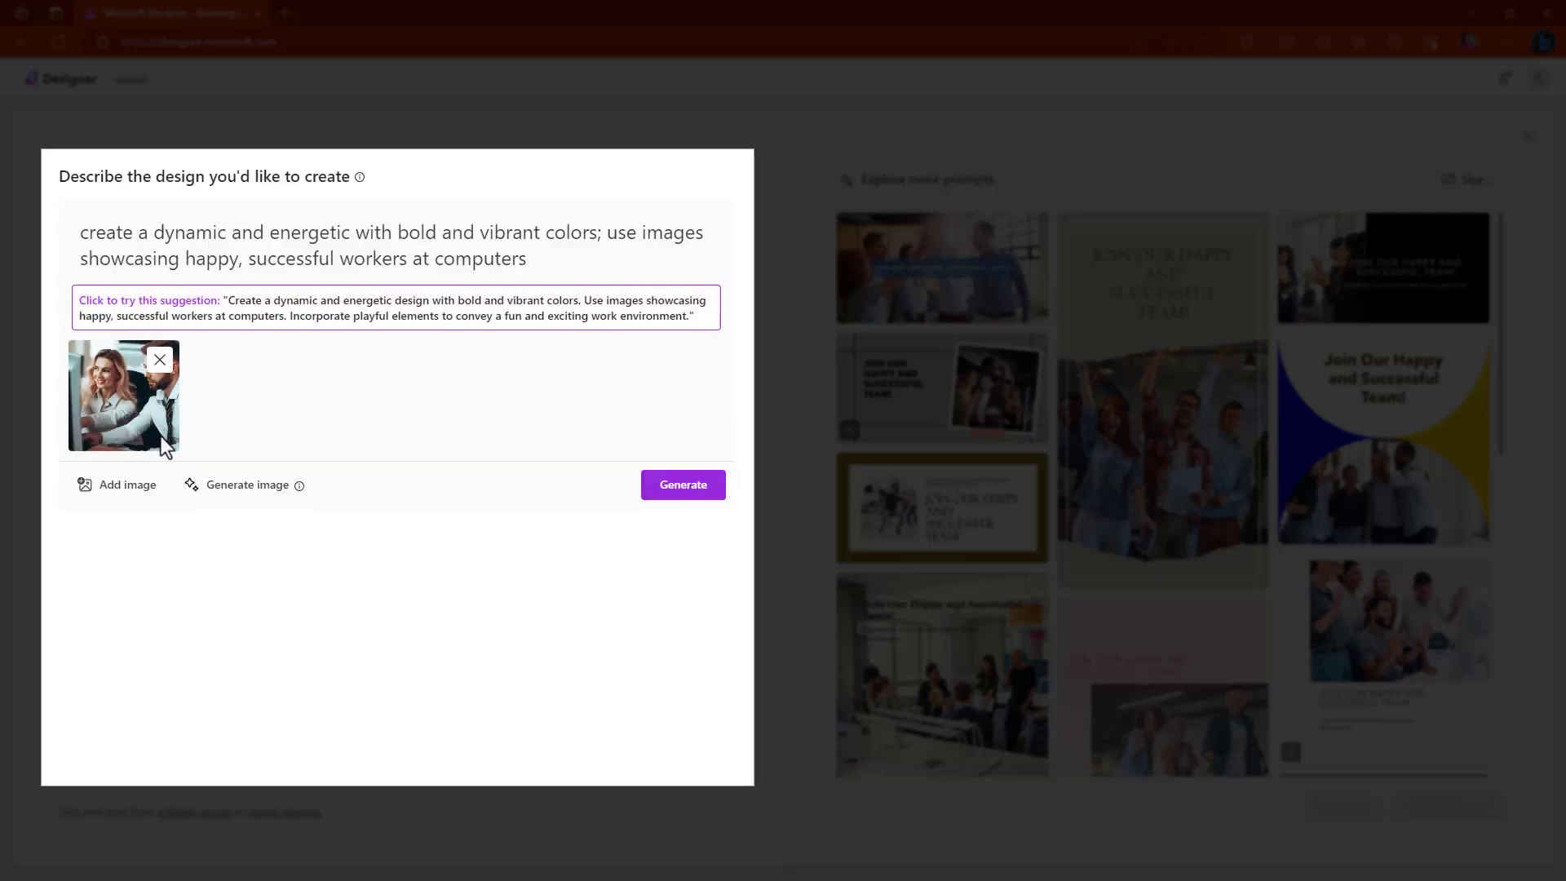
Regenerate designs with the workers photo and browse the 'Join Our Happy and Successful Team!' results.
click(685, 489)
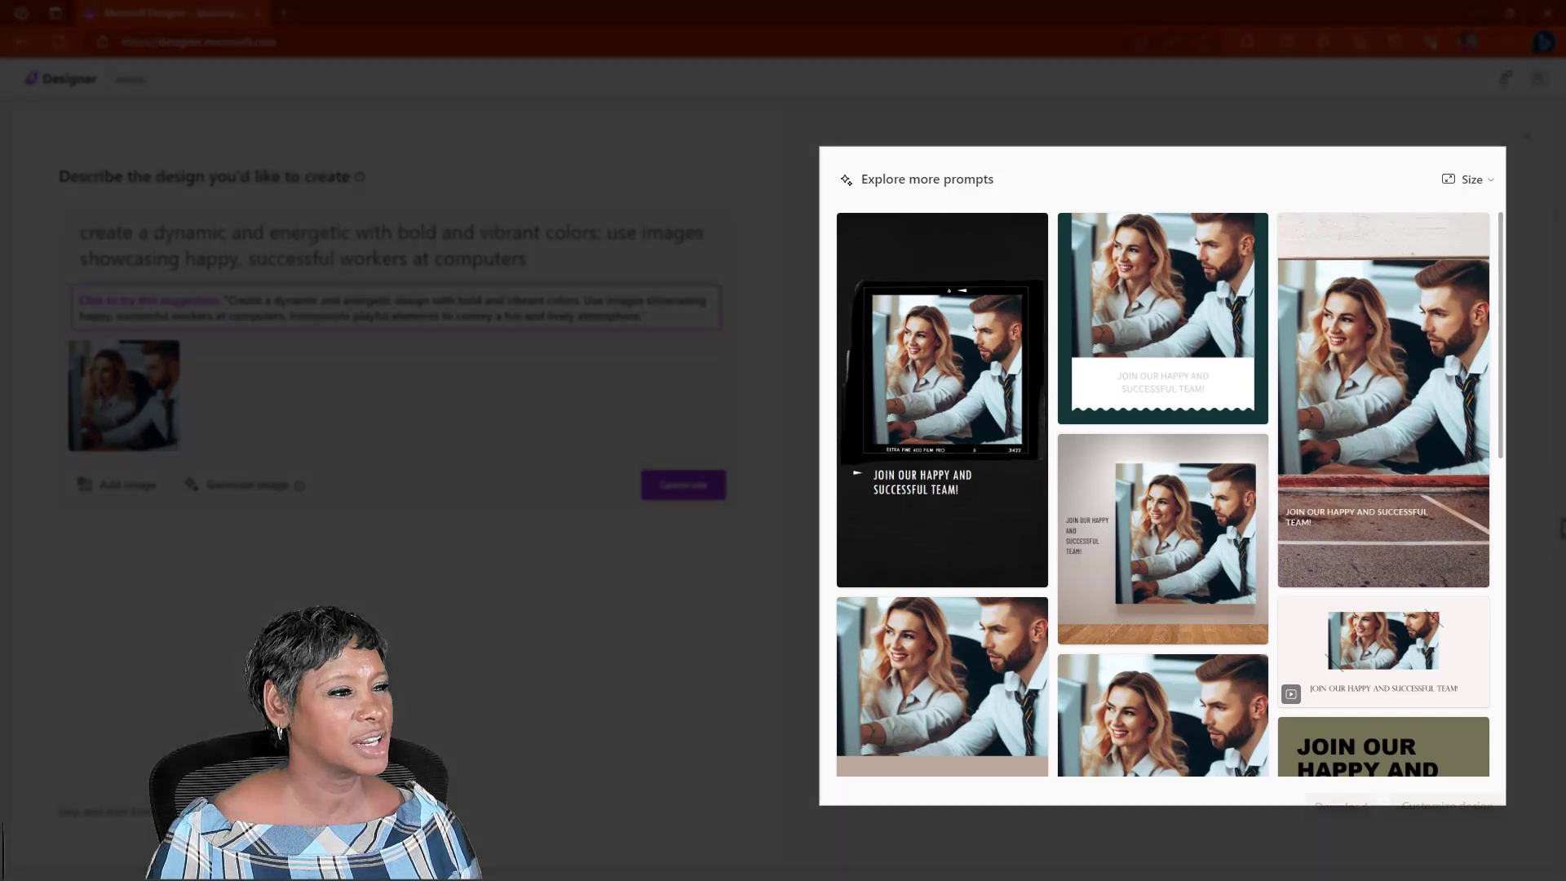
scroll(849, 632, down, 2)
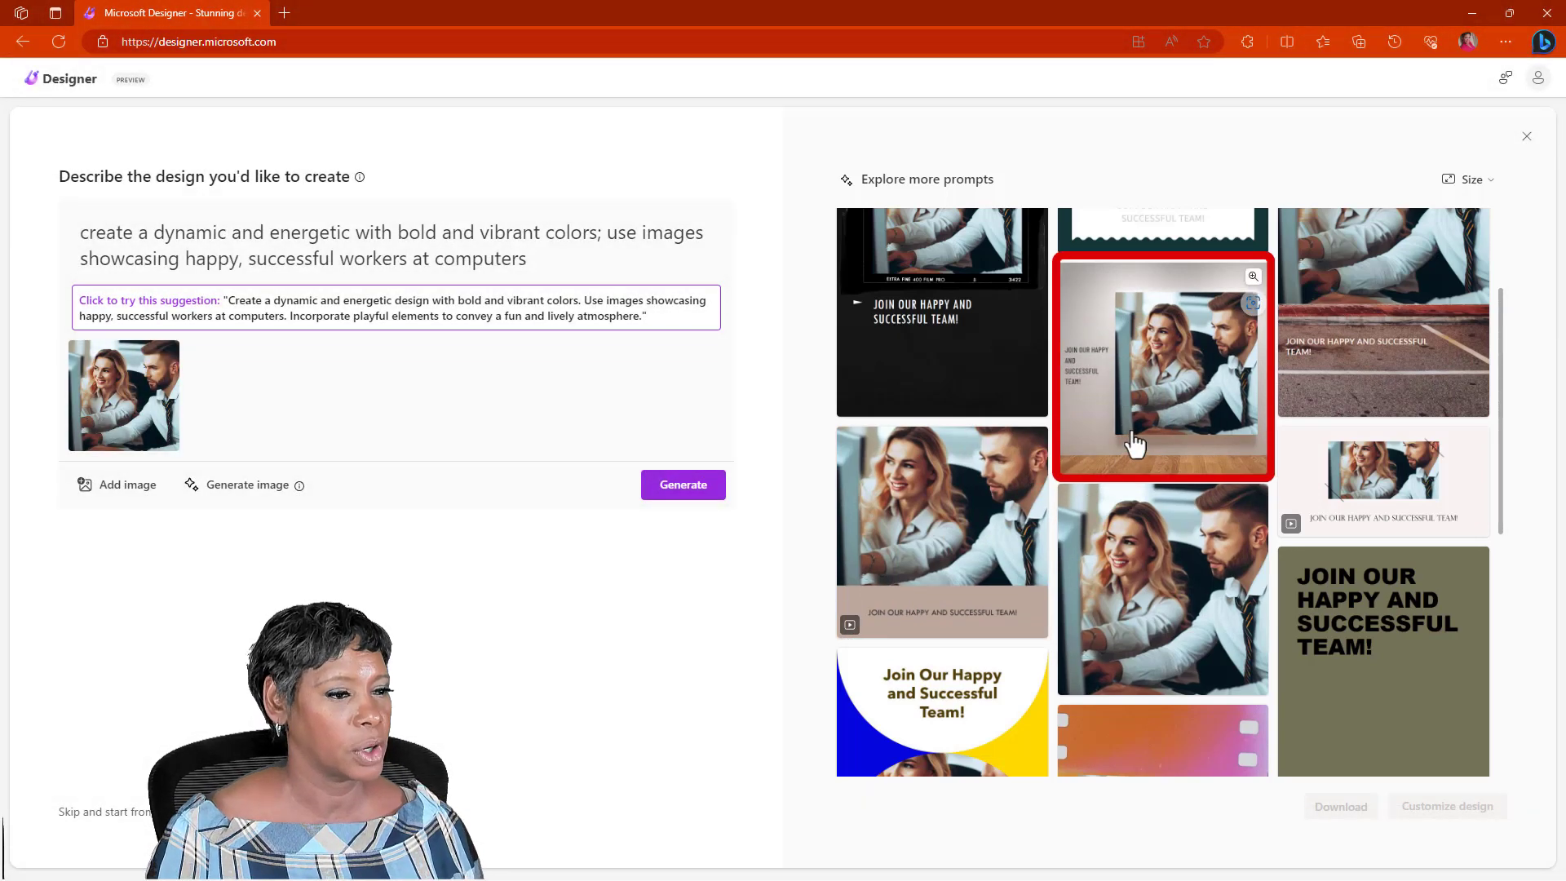
scroll(1126, 436, up, 2)
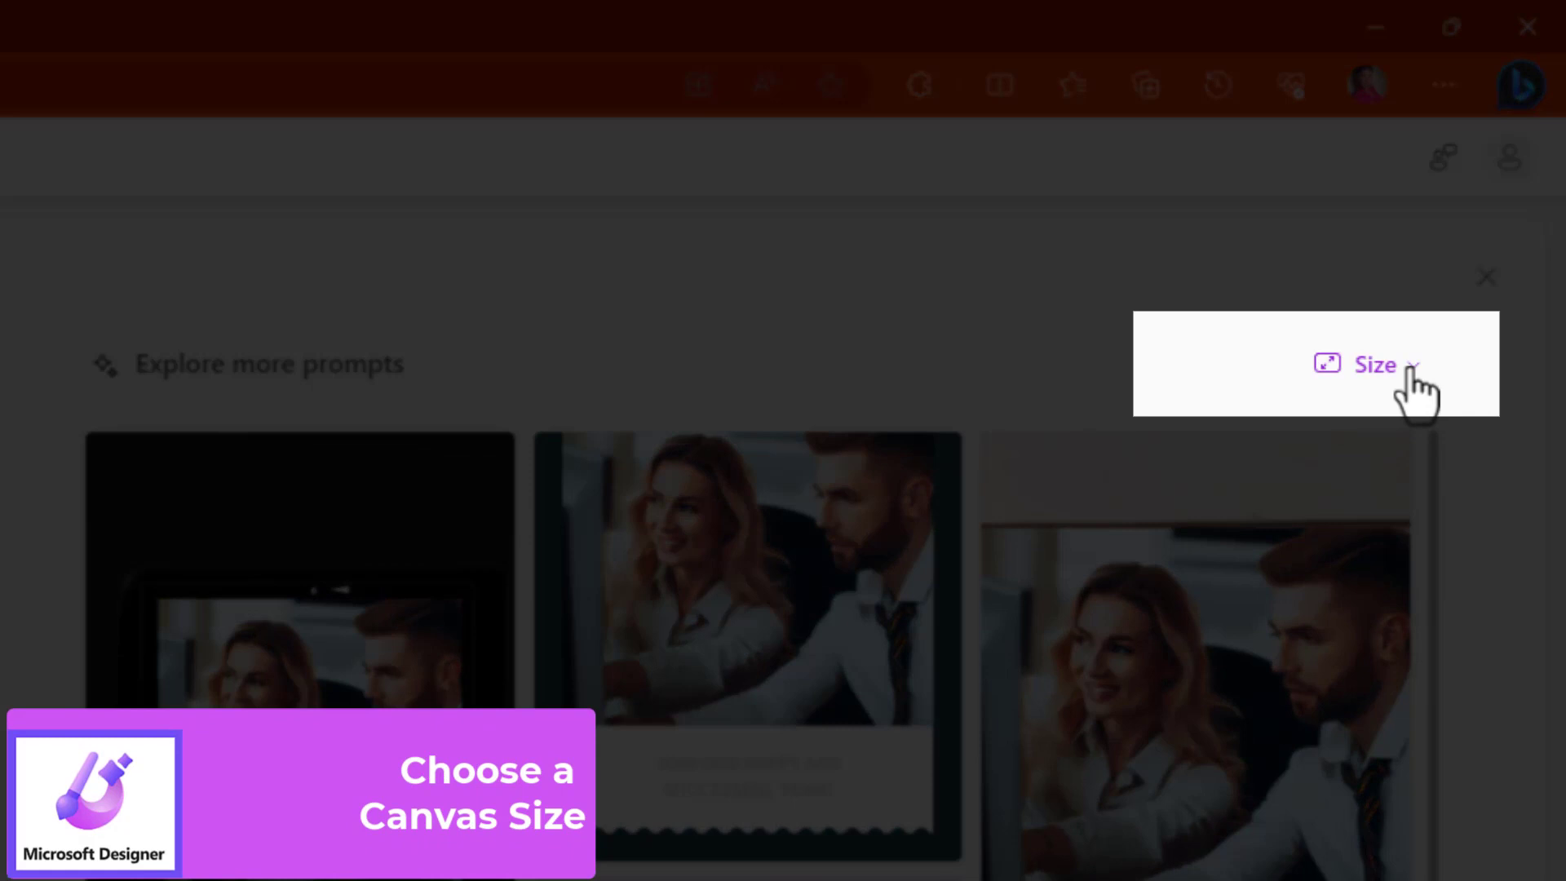
Switch the design size to Square (1080x1080px).
click(1409, 372)
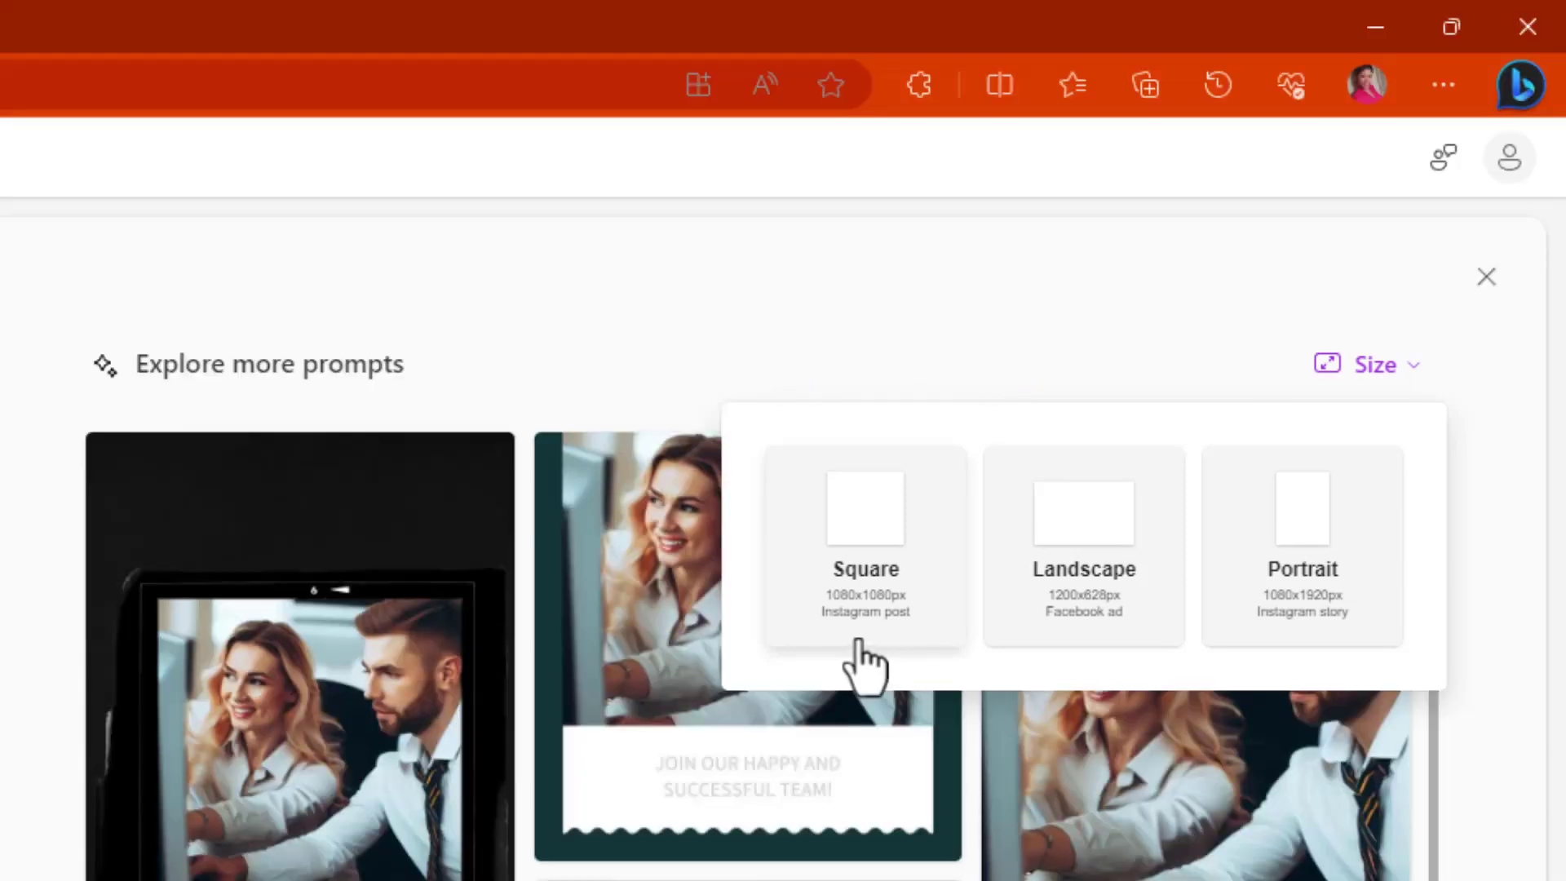
click(859, 643)
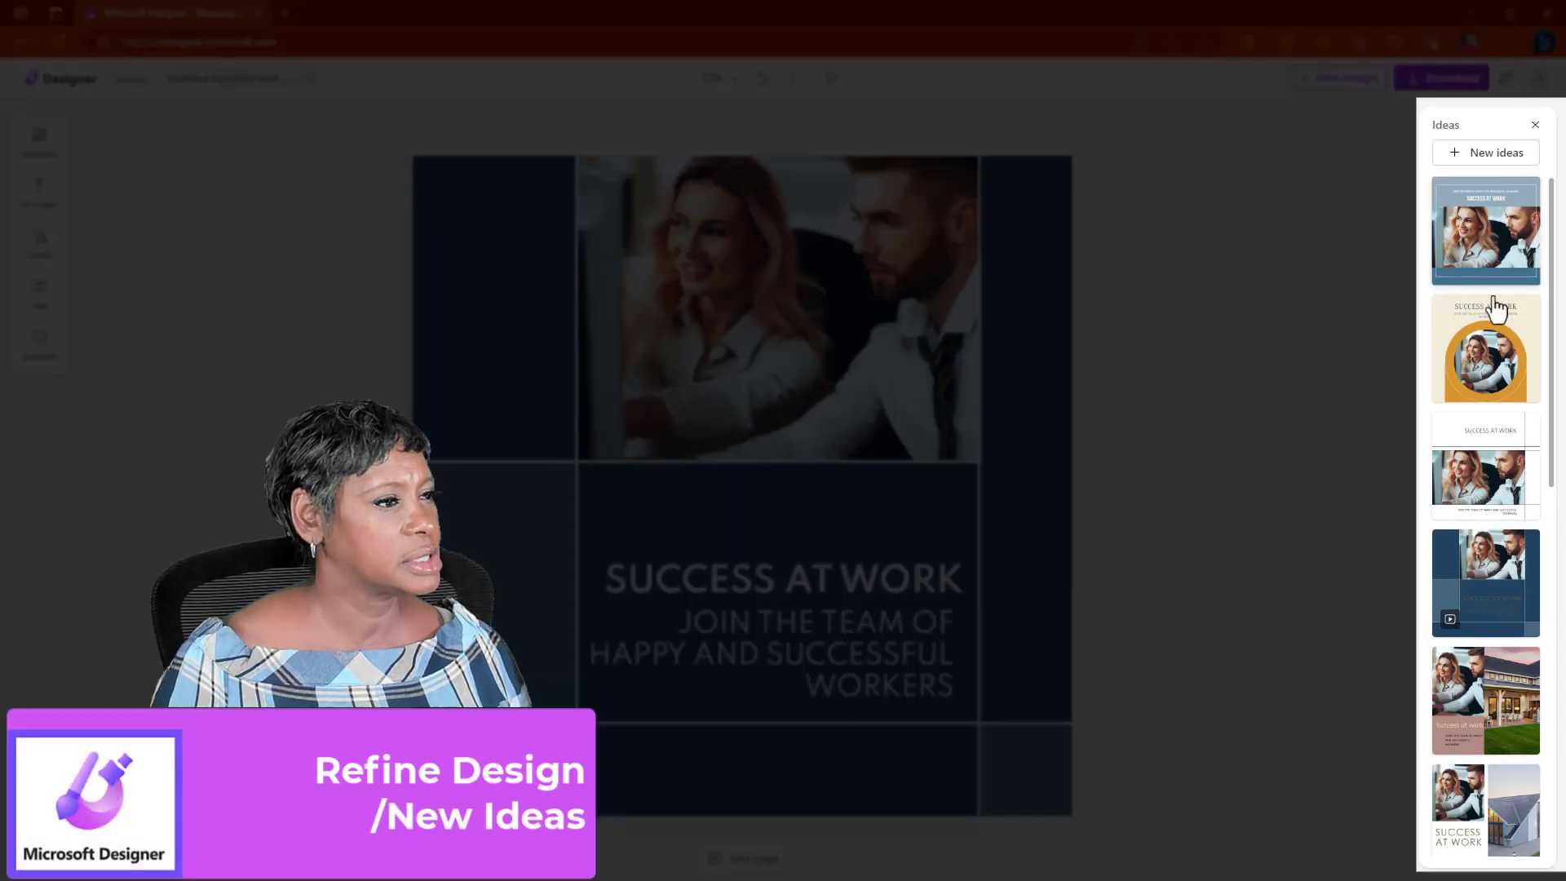
scroll(1494, 461, down, 2)
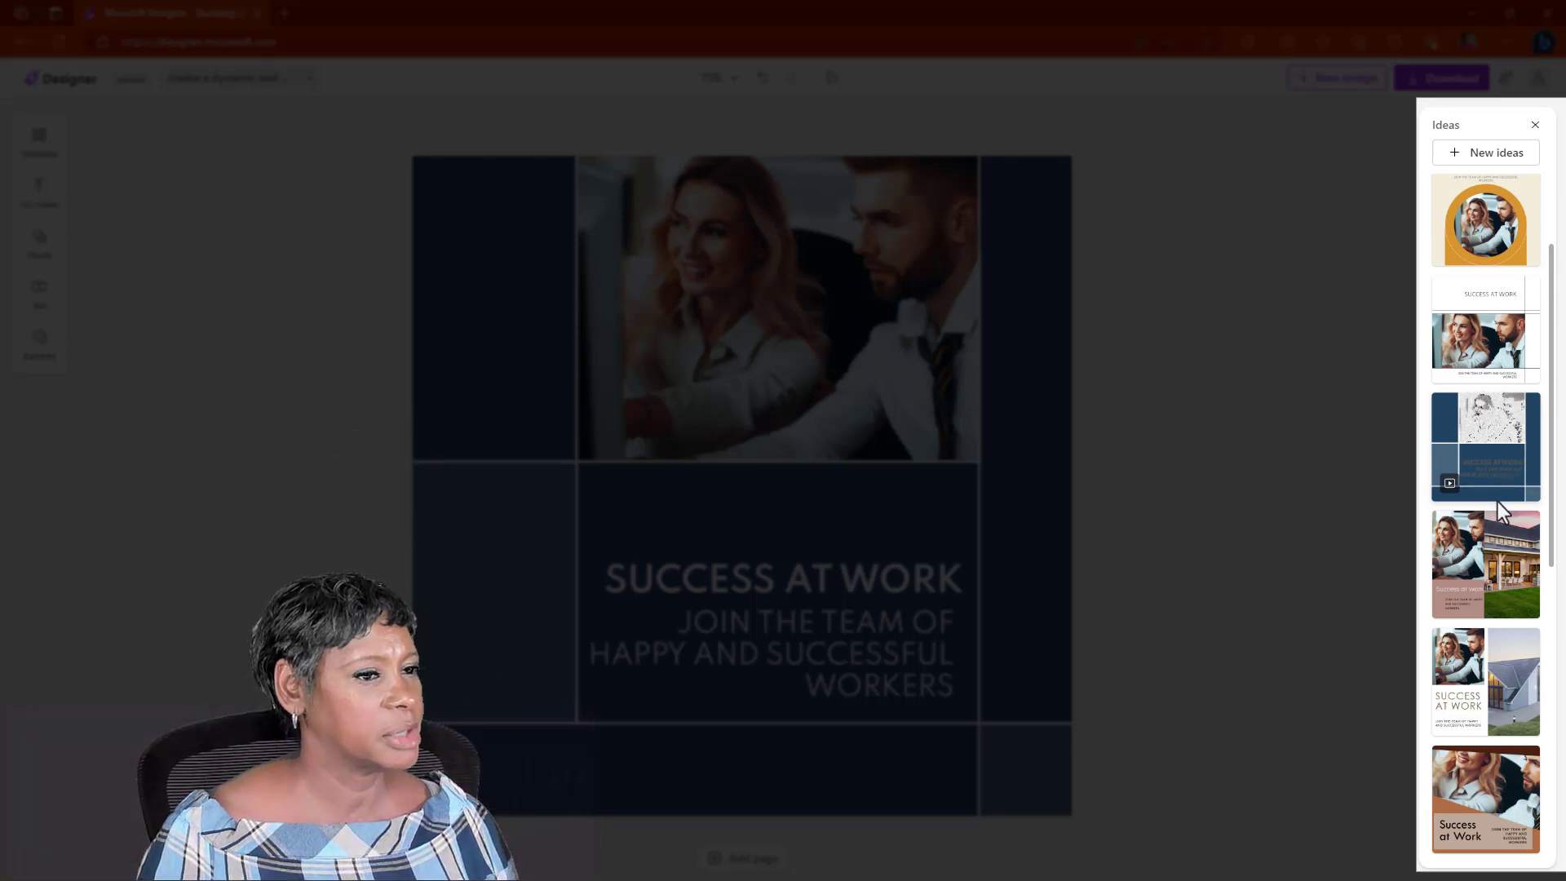
scroll(1499, 506, down, 3)
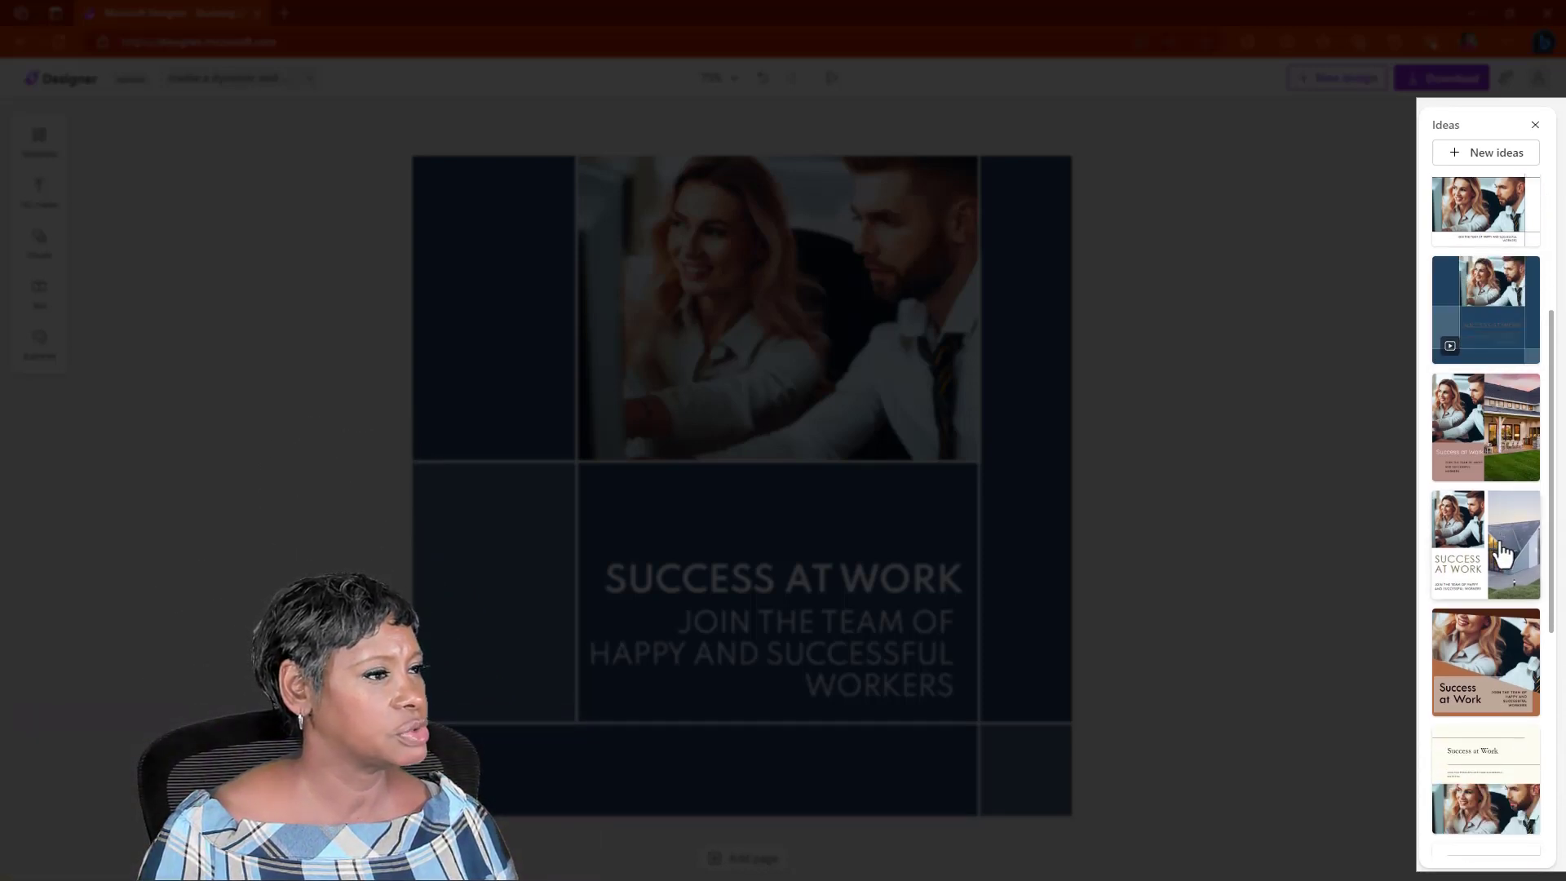
scroll(1503, 558, down, 4)
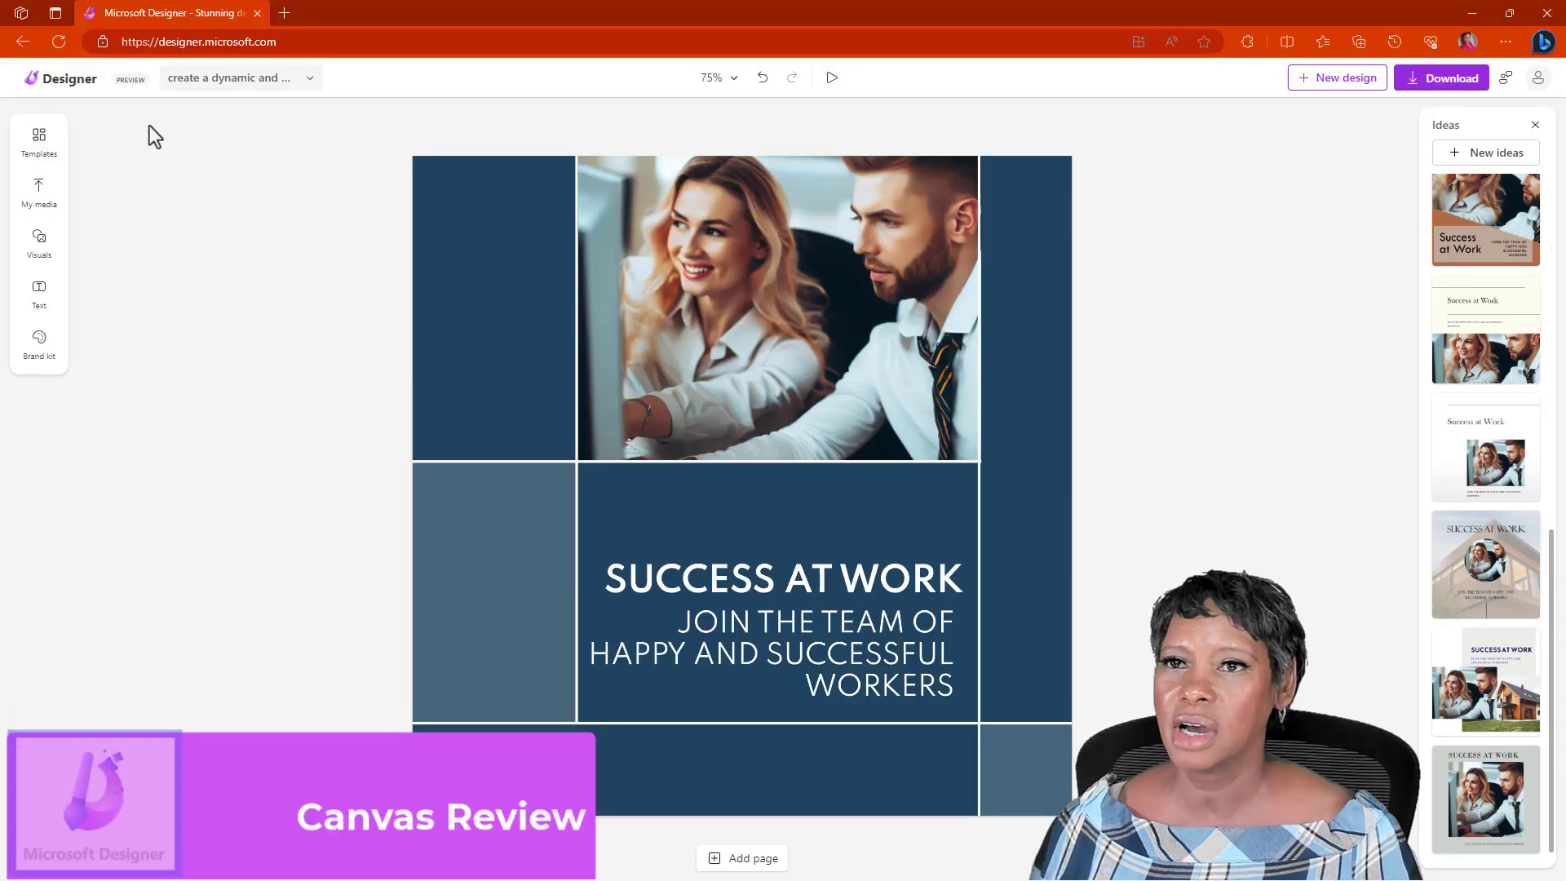
click(734, 77)
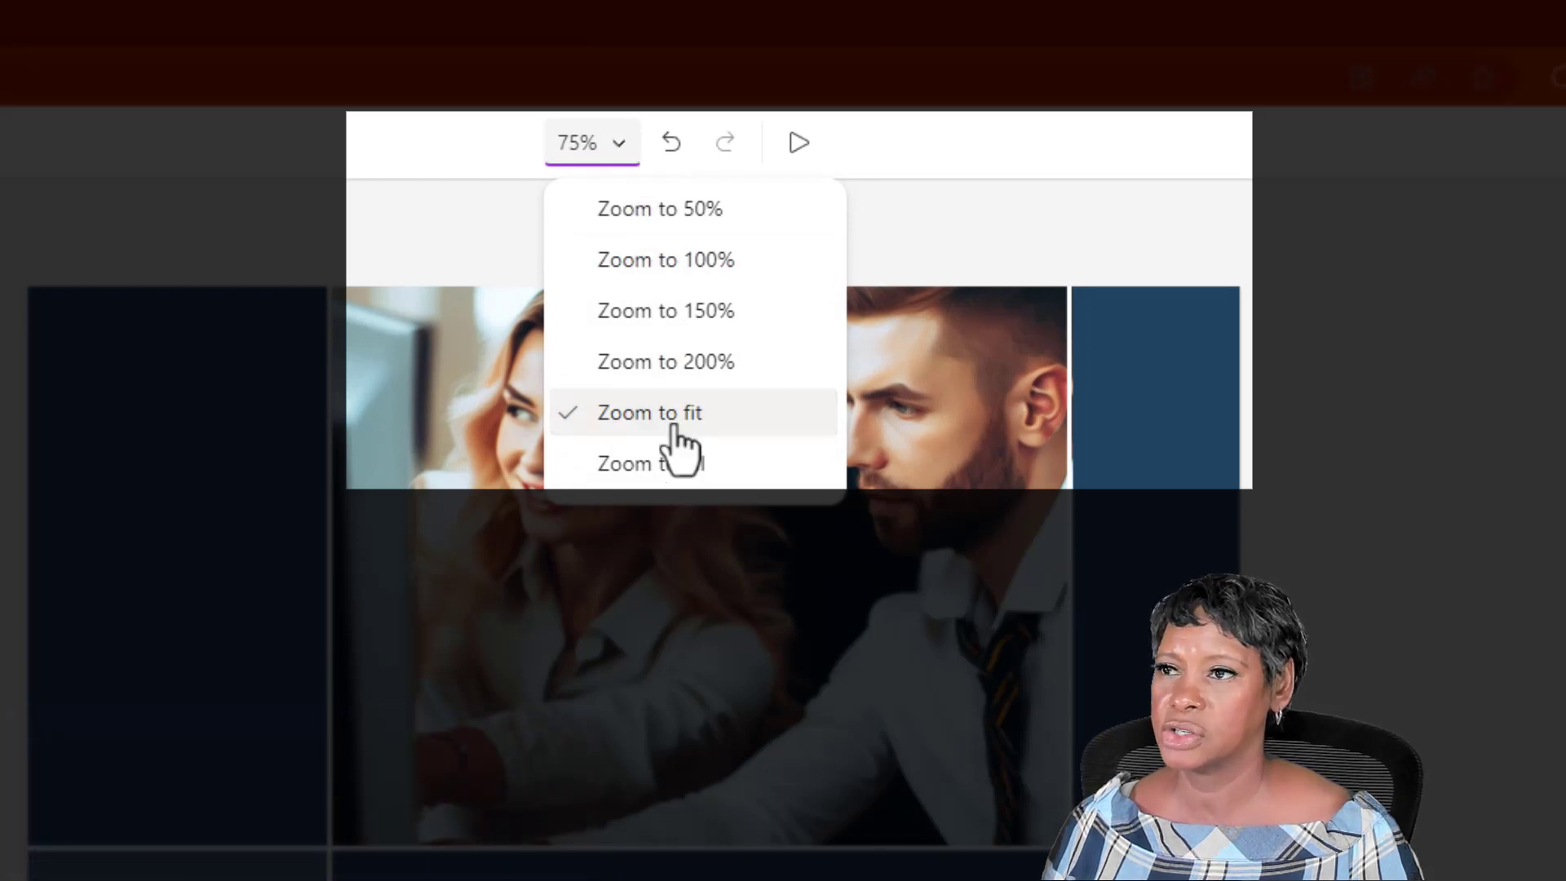
click(1174, 322)
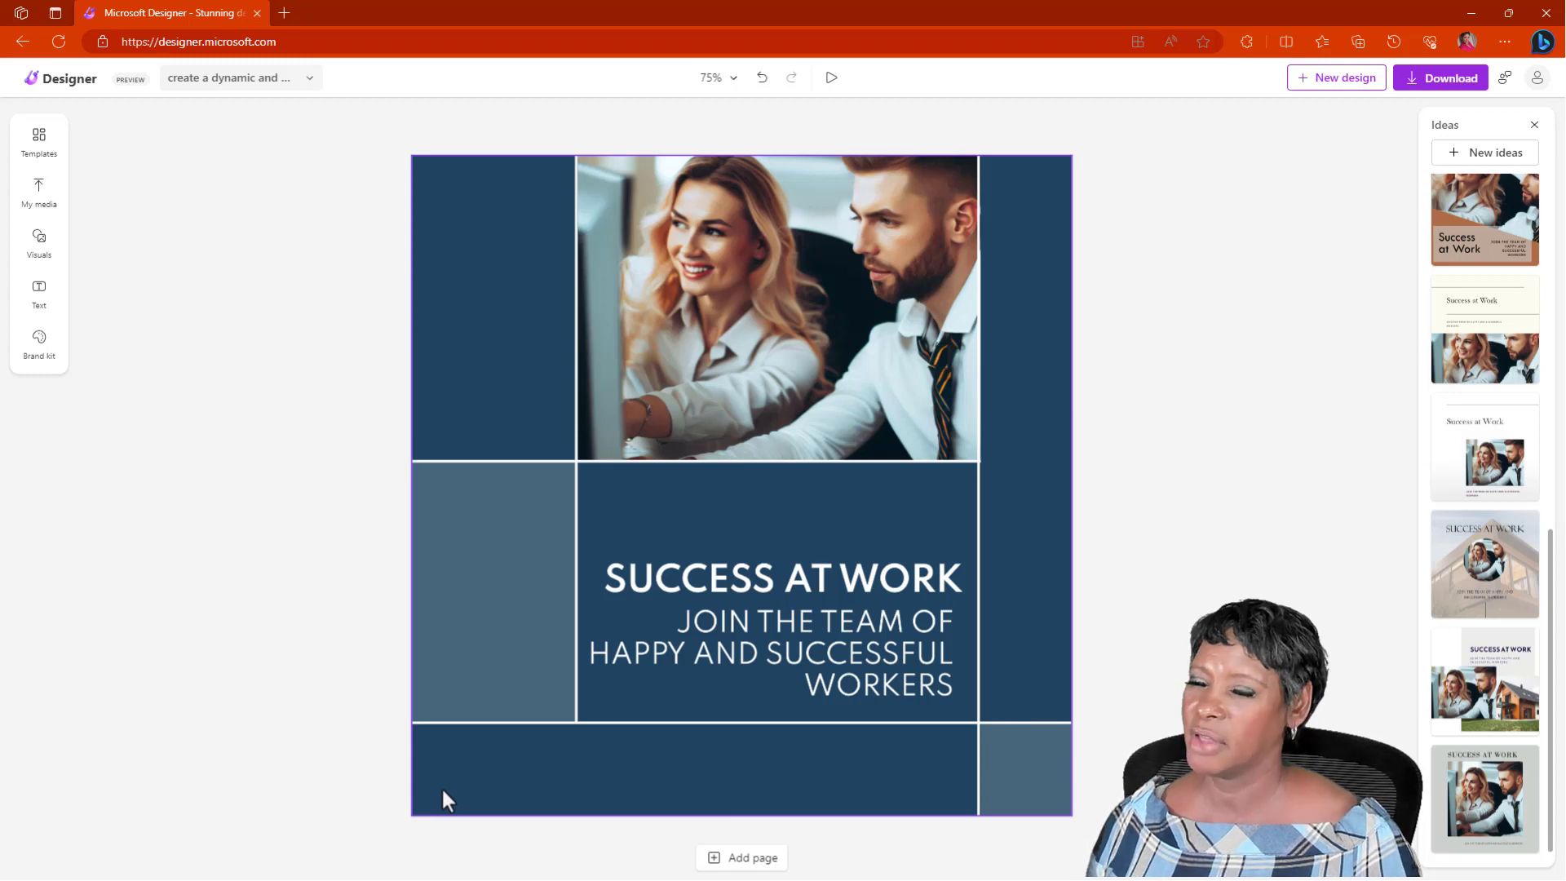
Apply the Sagona Book brand style and the first olive-block layout from Ideas.
click(39, 352)
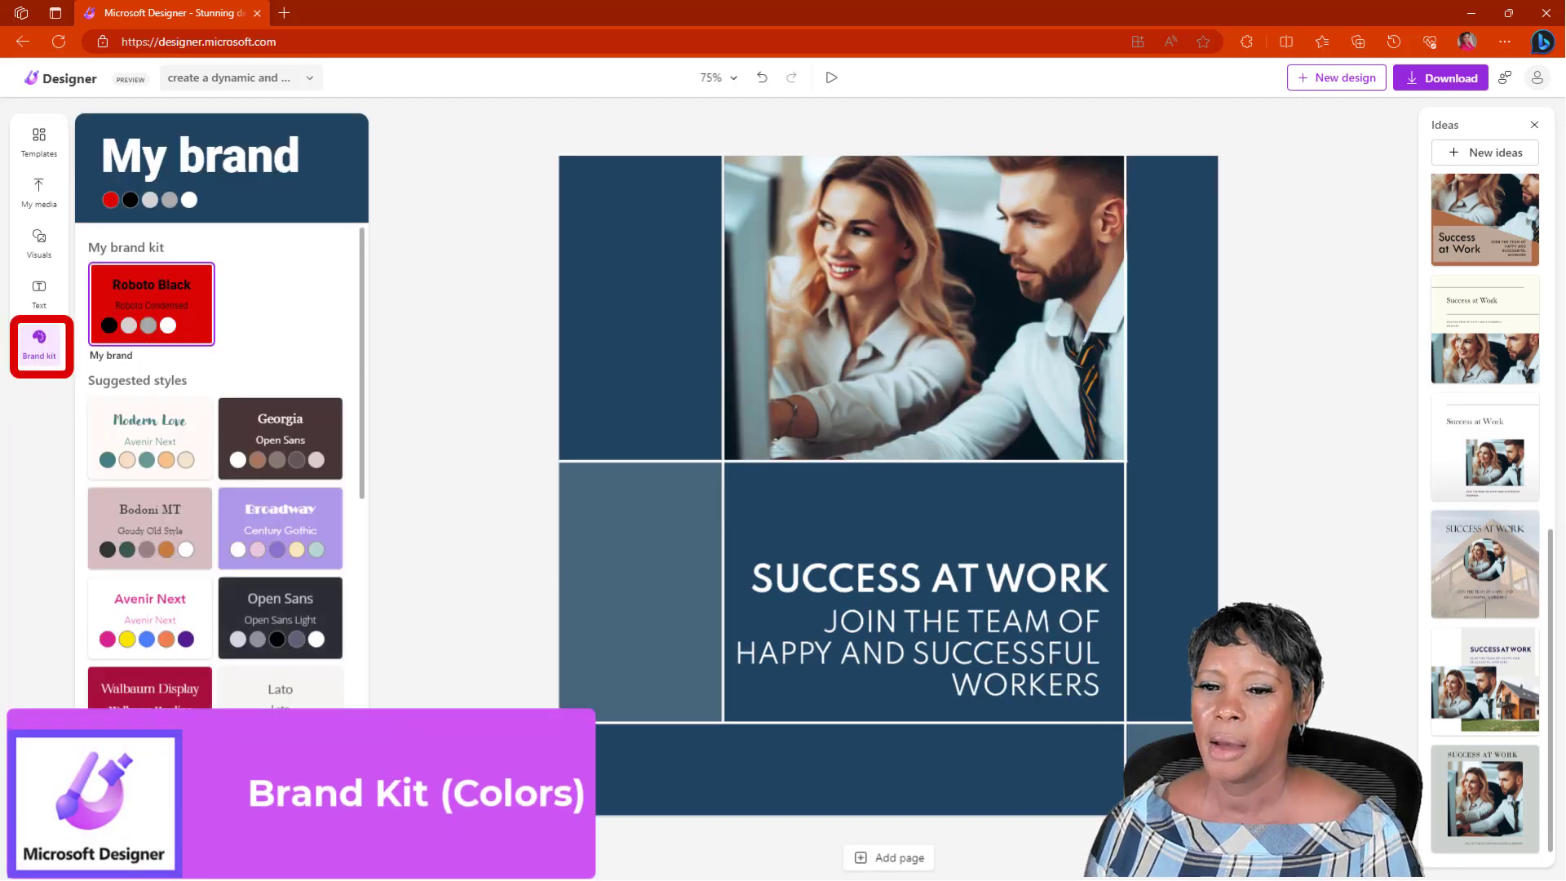
scroll(234, 603, down, 7)
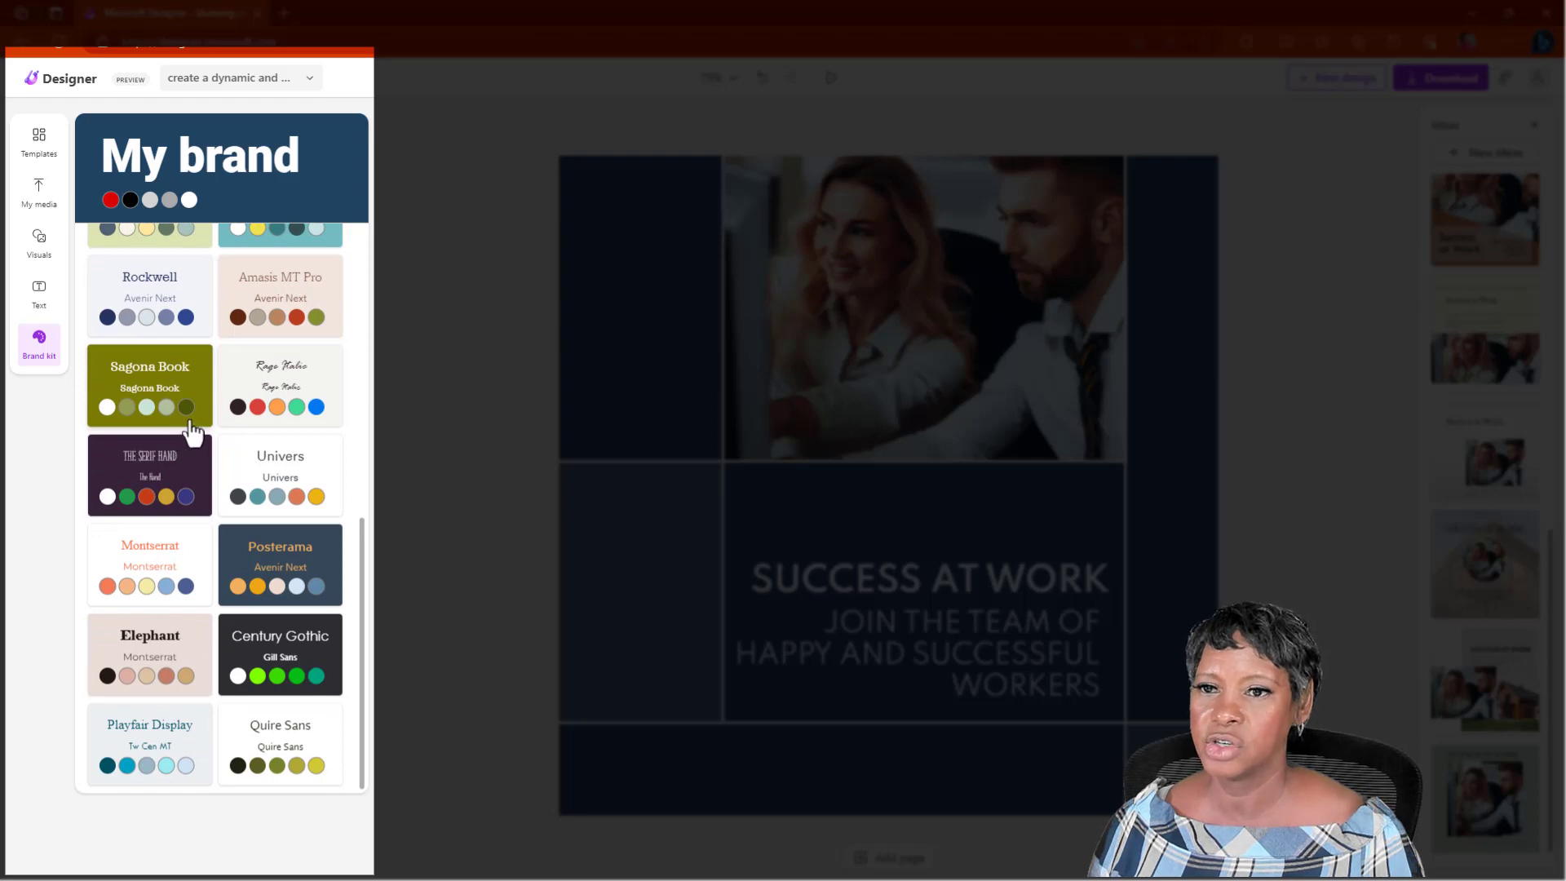
click(194, 421)
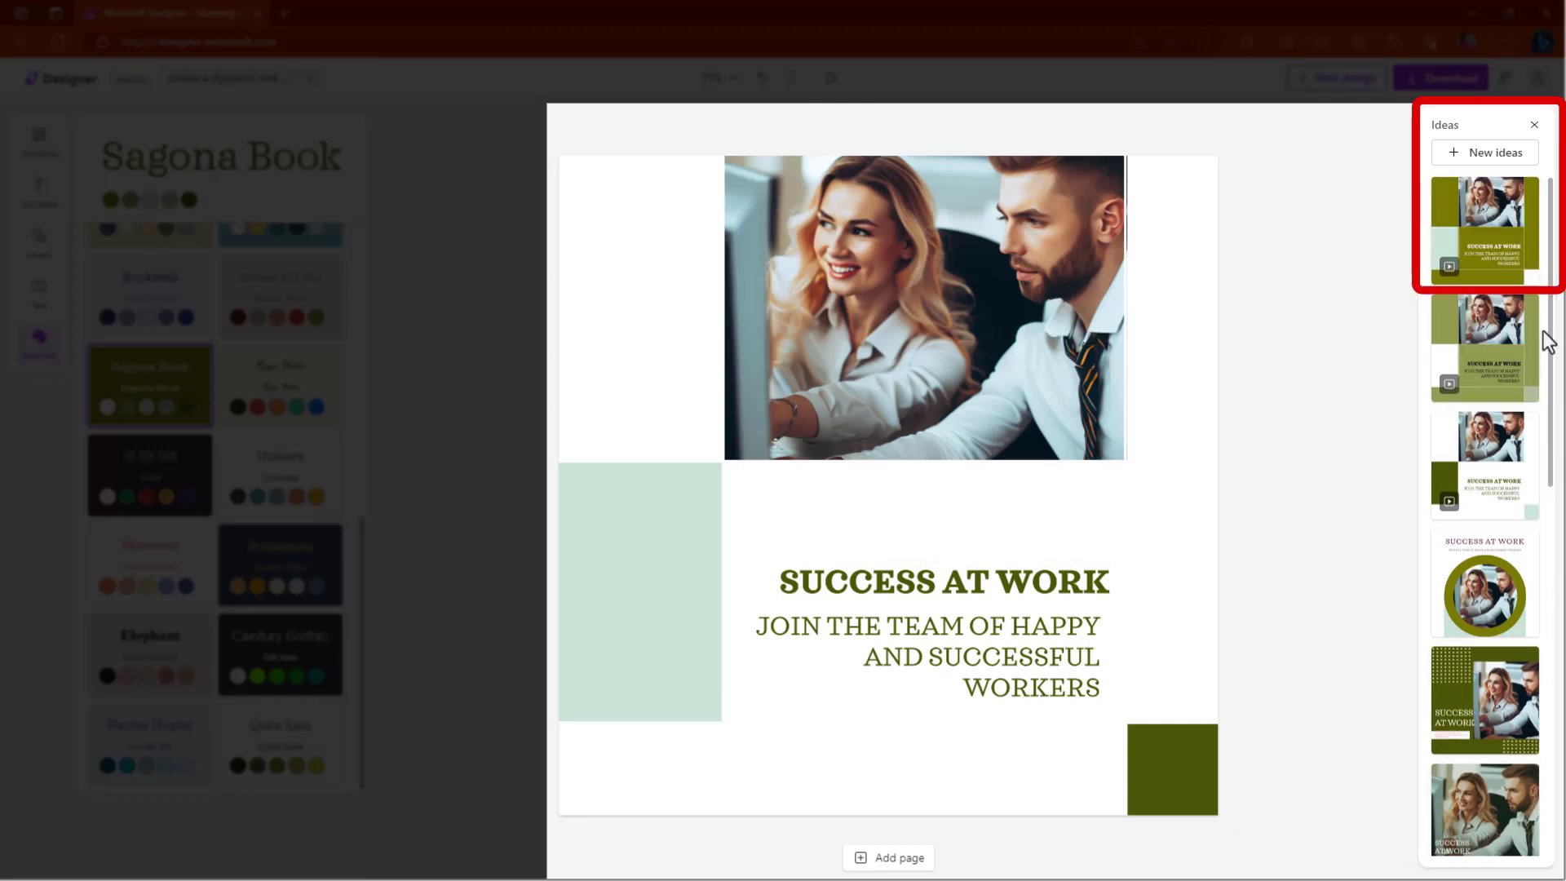
click(1531, 267)
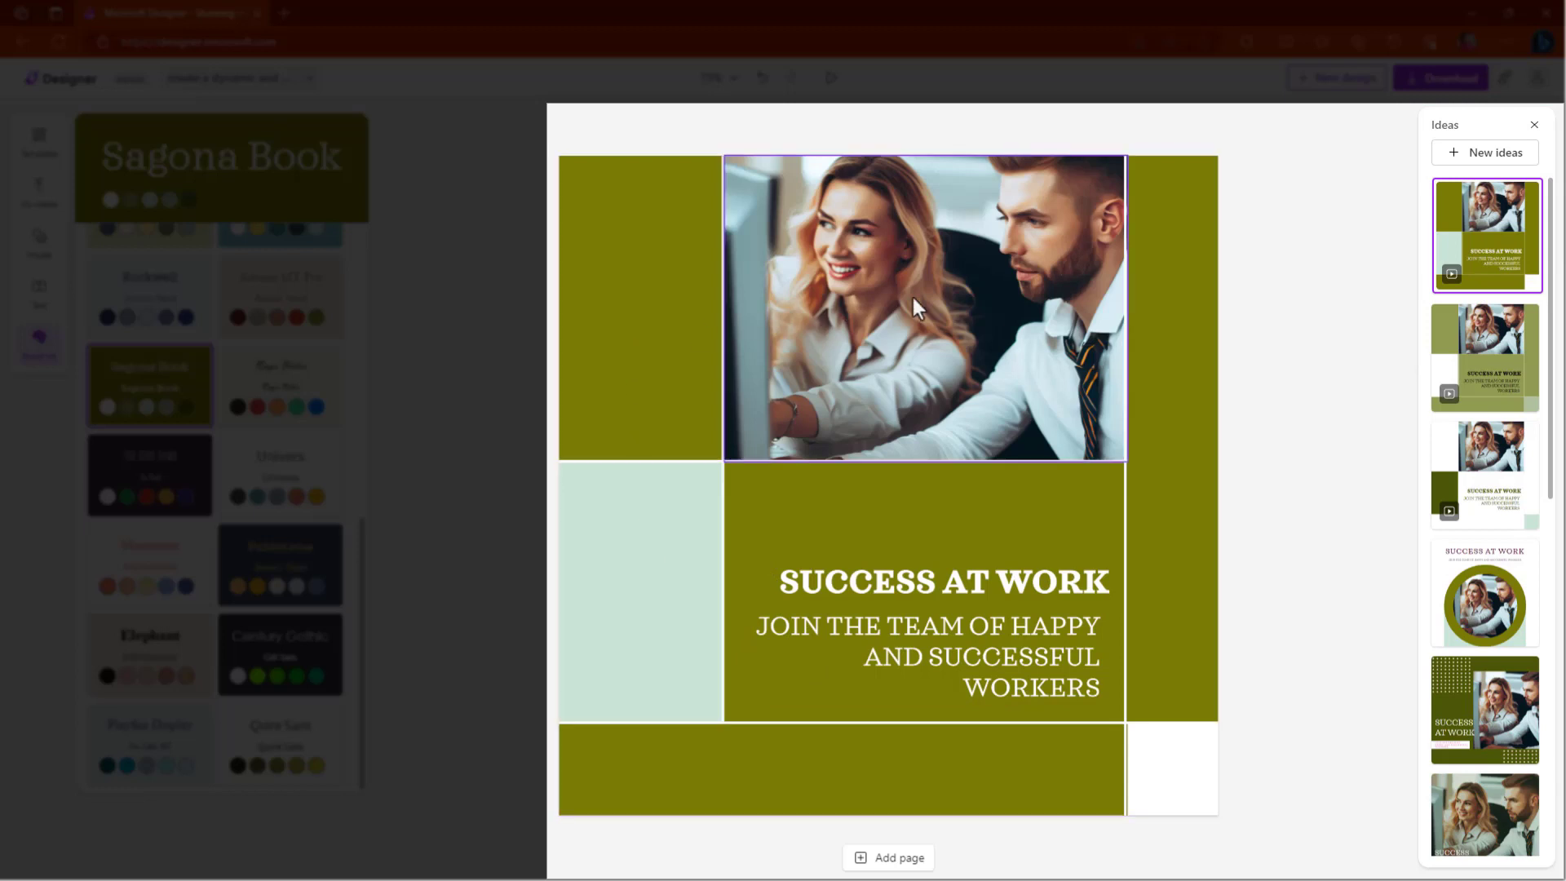
Select the page background and change it to a muted green suggestion.
click(1155, 281)
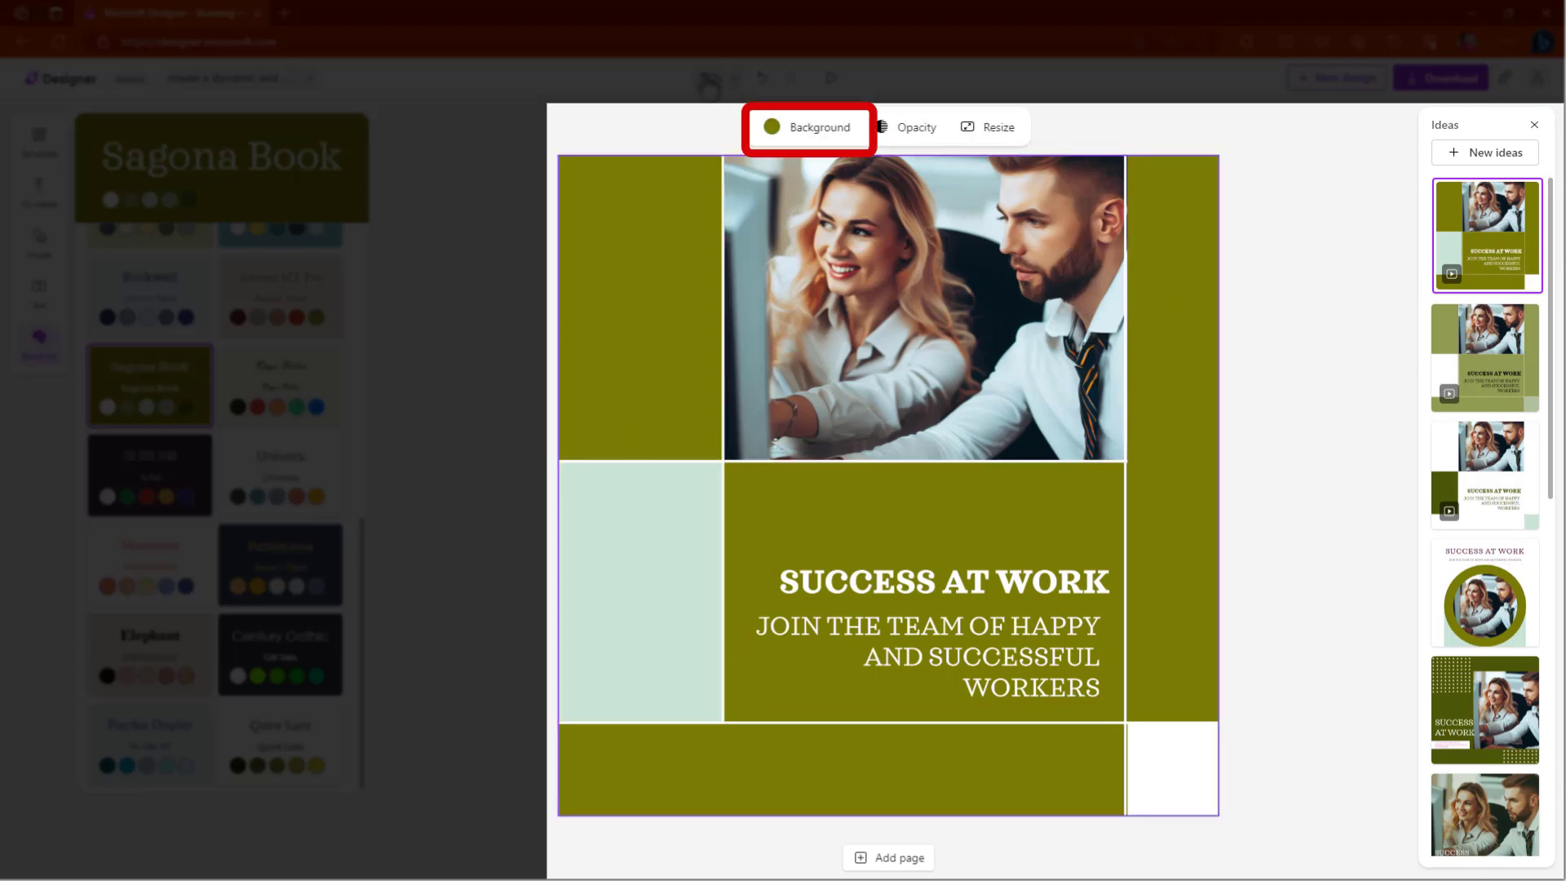
click(814, 131)
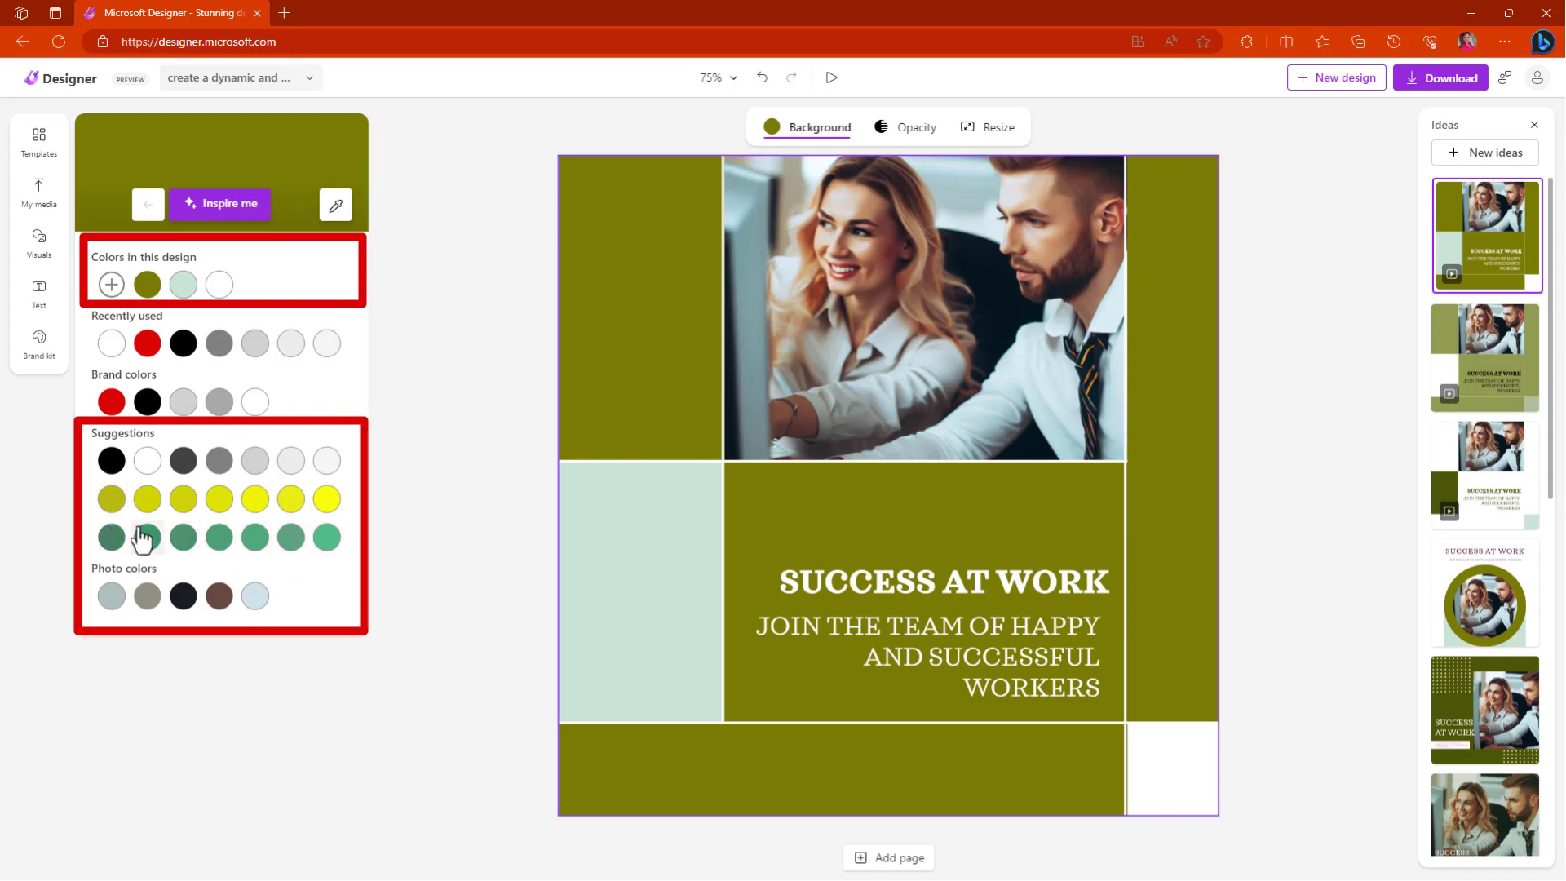
click(220, 462)
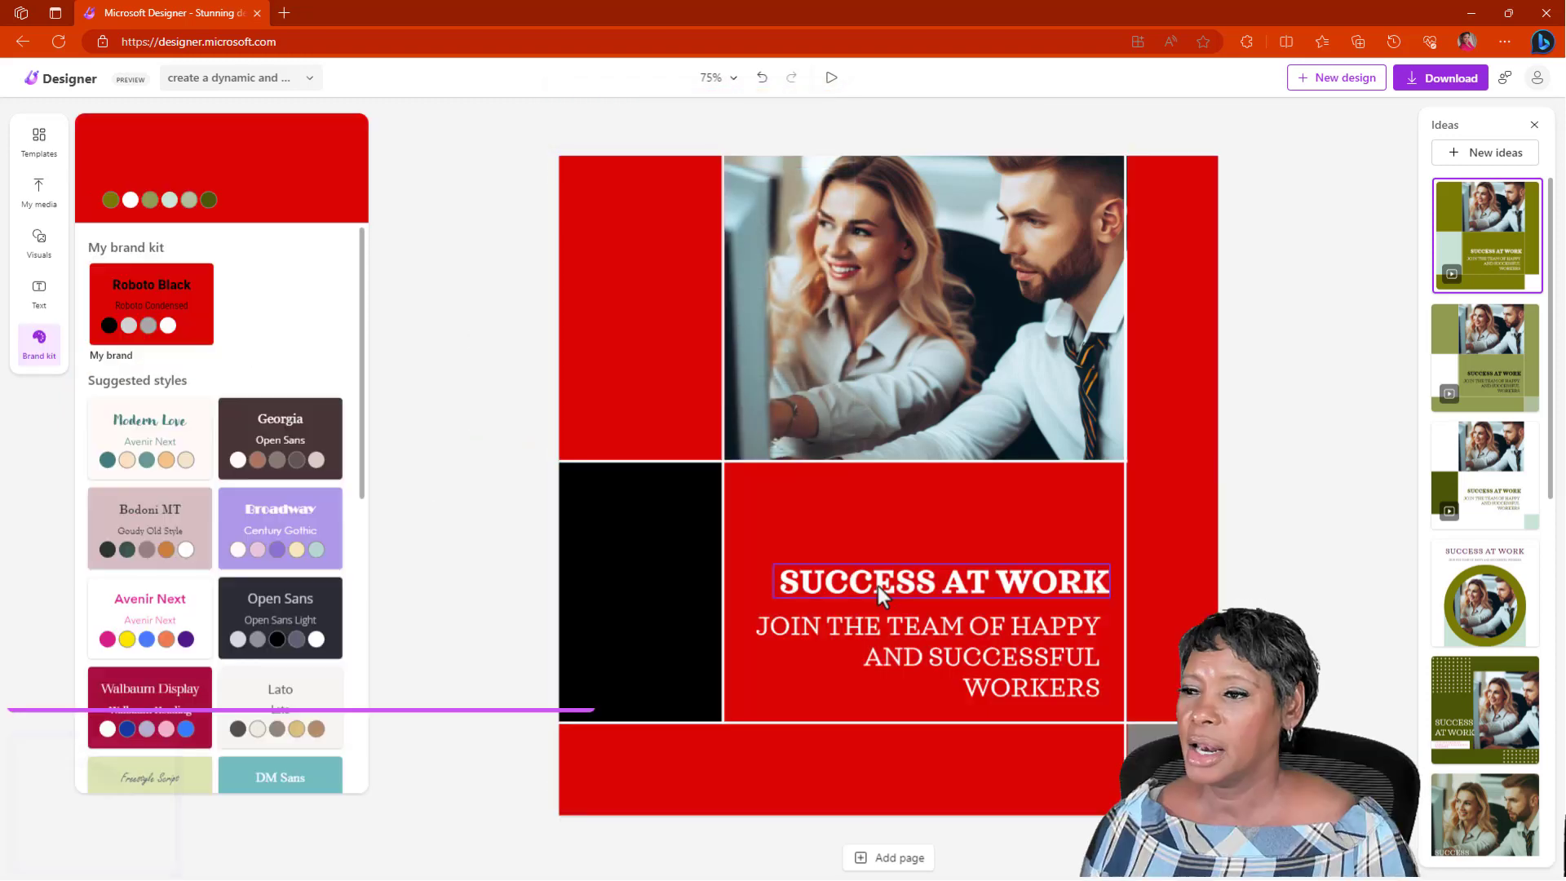
Make the background brand red and change the heading to 'Unleash Your Digital Skills'.
click(877, 585)
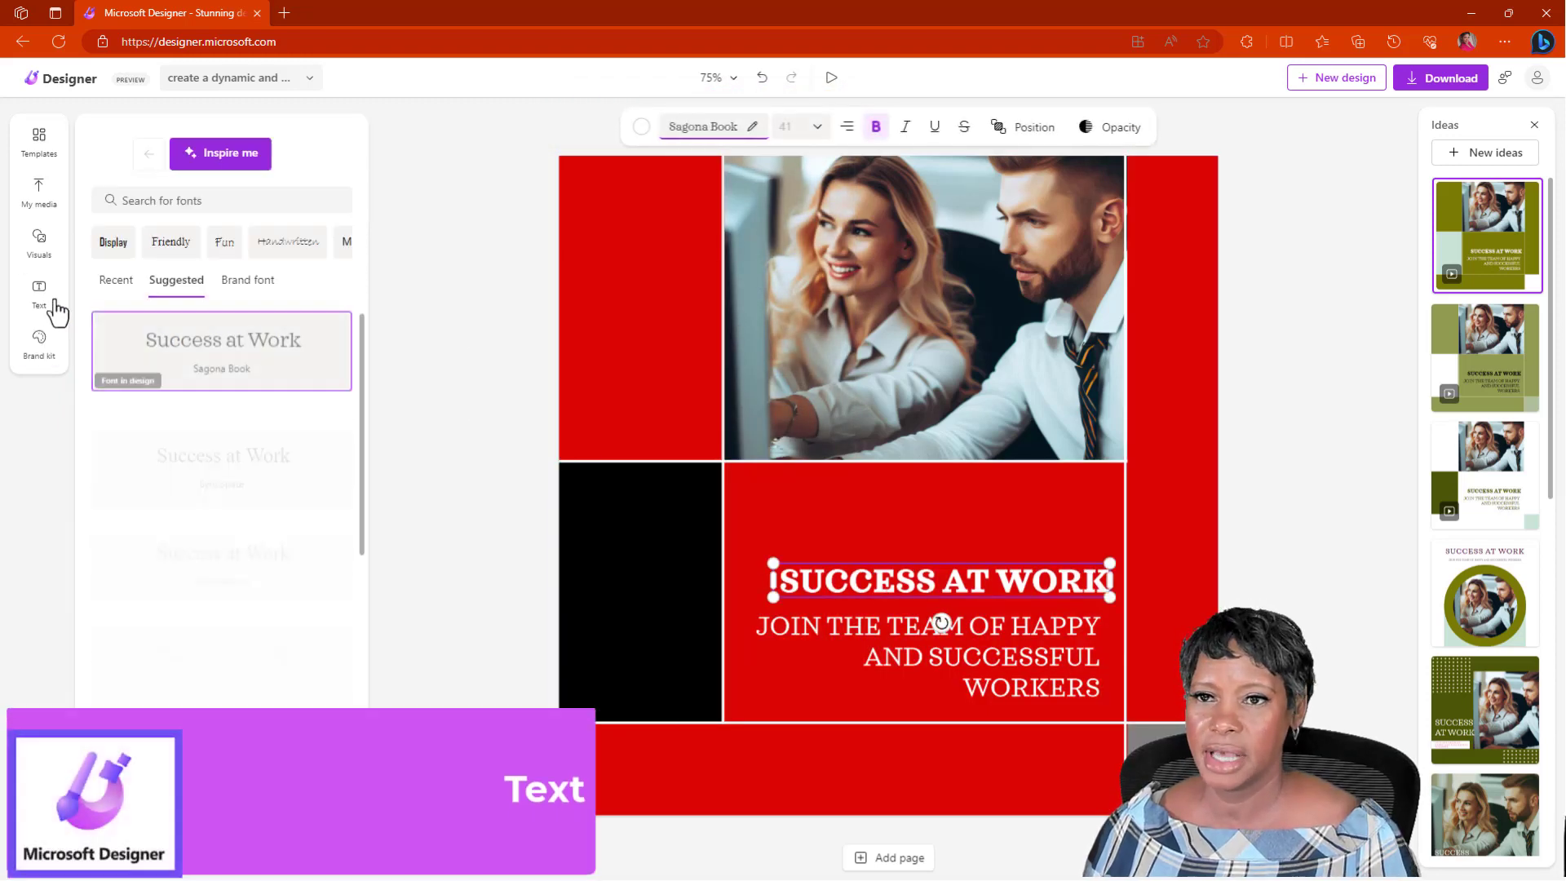
click(46, 299)
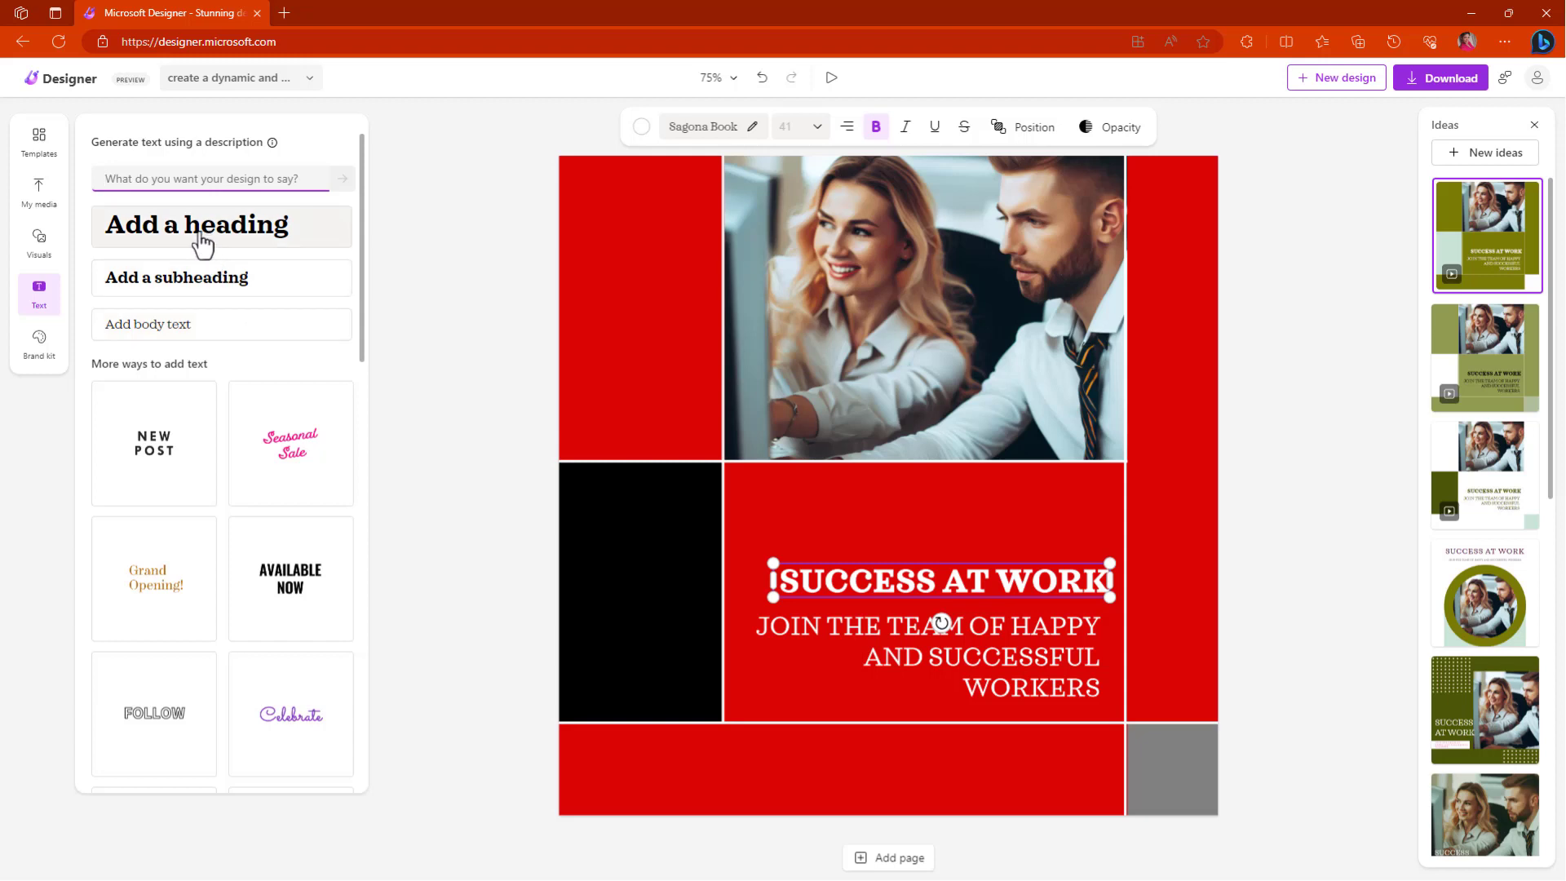
key(ctrl+z)
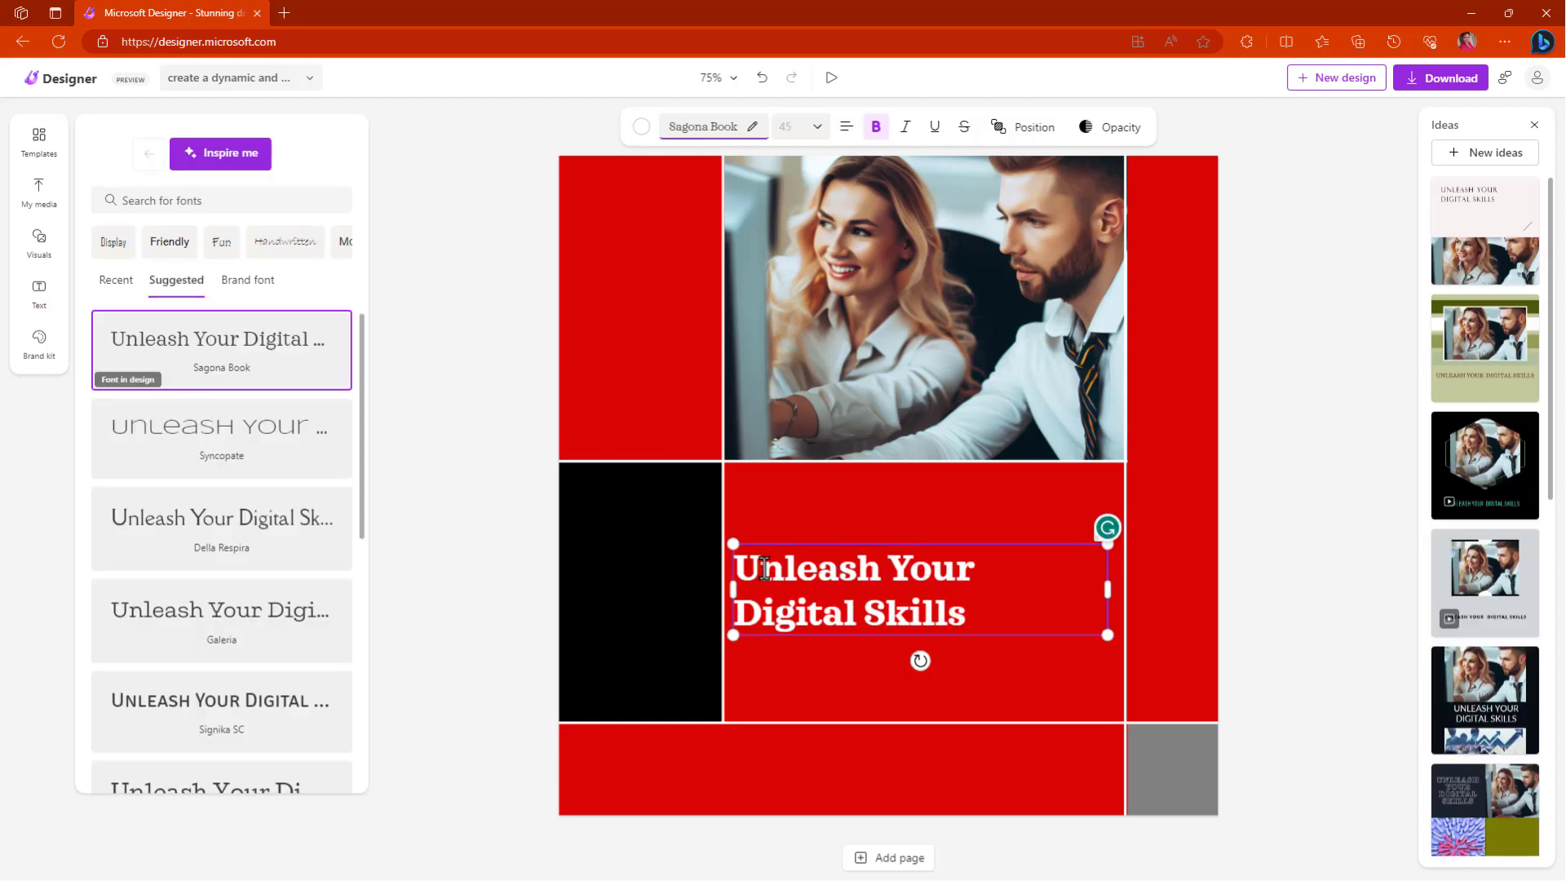
Select the whole heading and enlarge its font size to 59.
drag(765, 568, 962, 604)
click(800, 581)
drag(750, 571, 1026, 612)
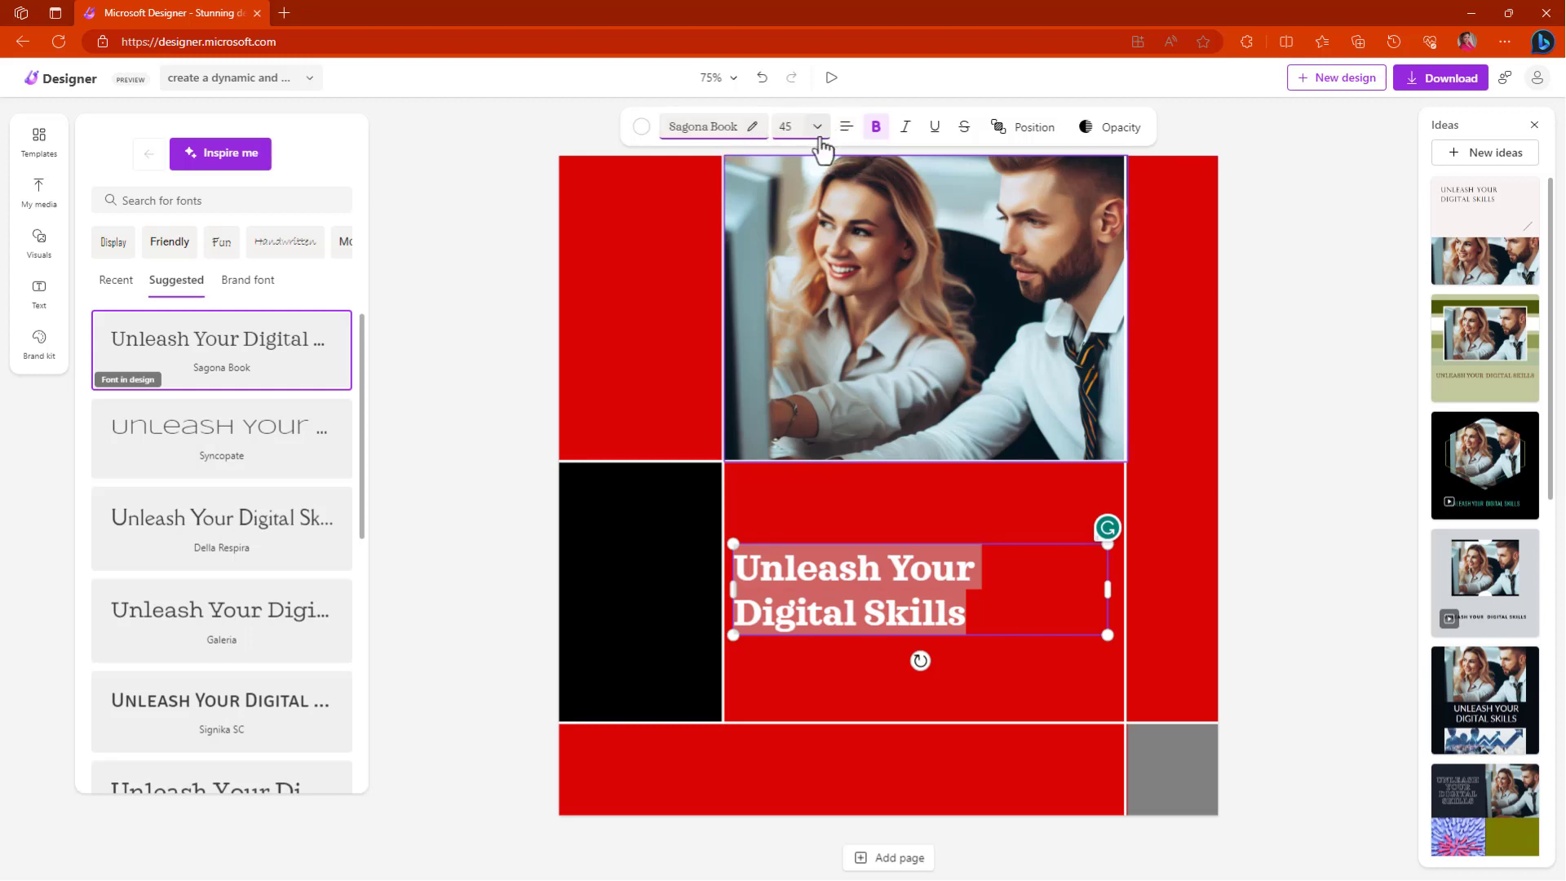
click(817, 133)
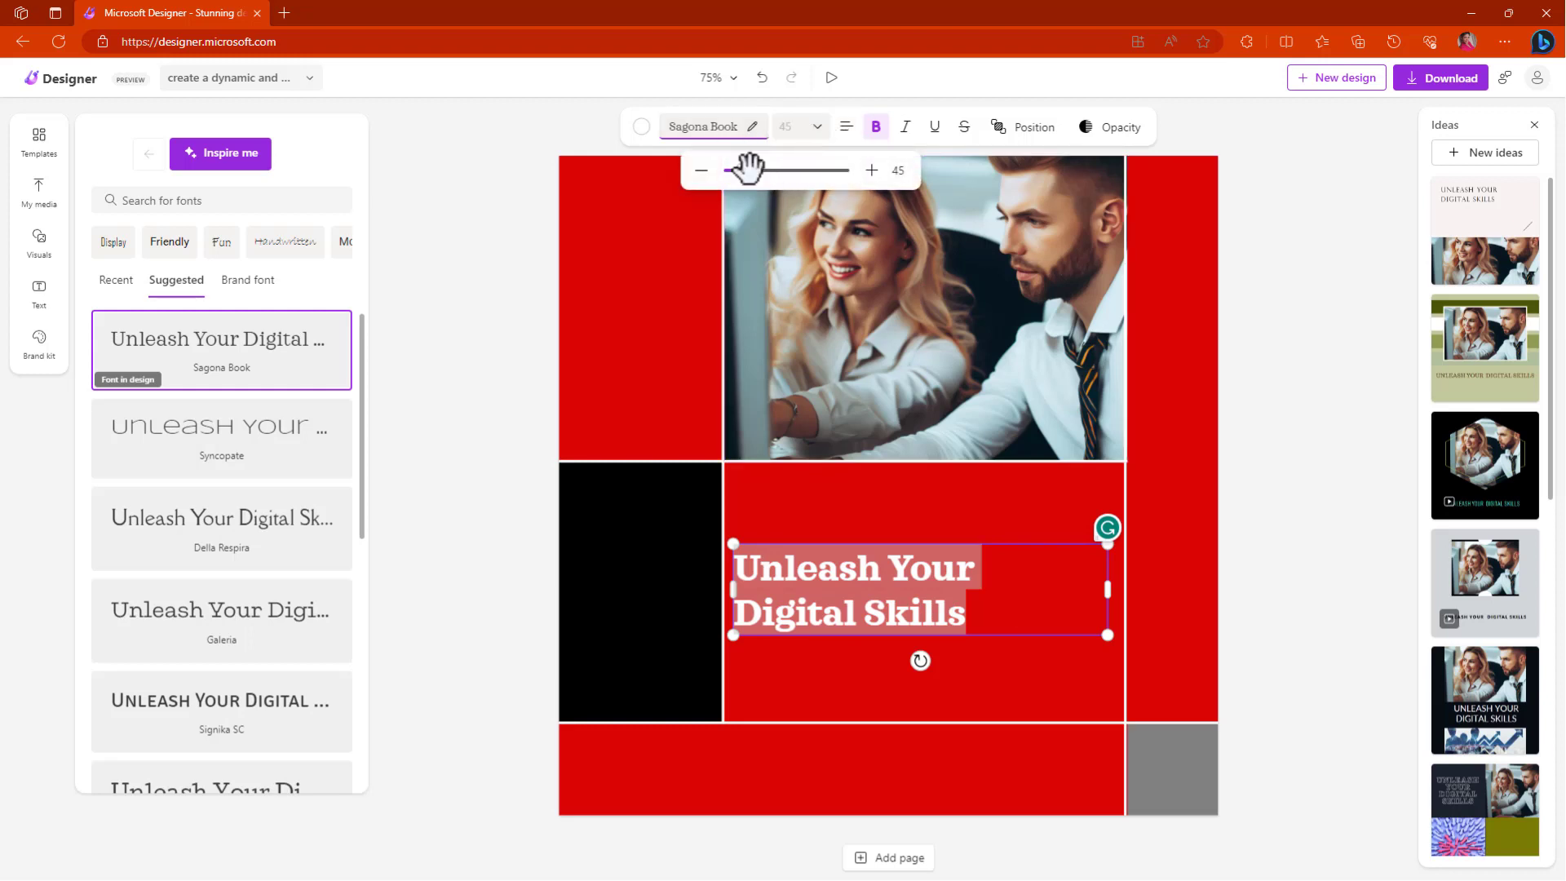
drag(743, 169, 757, 175)
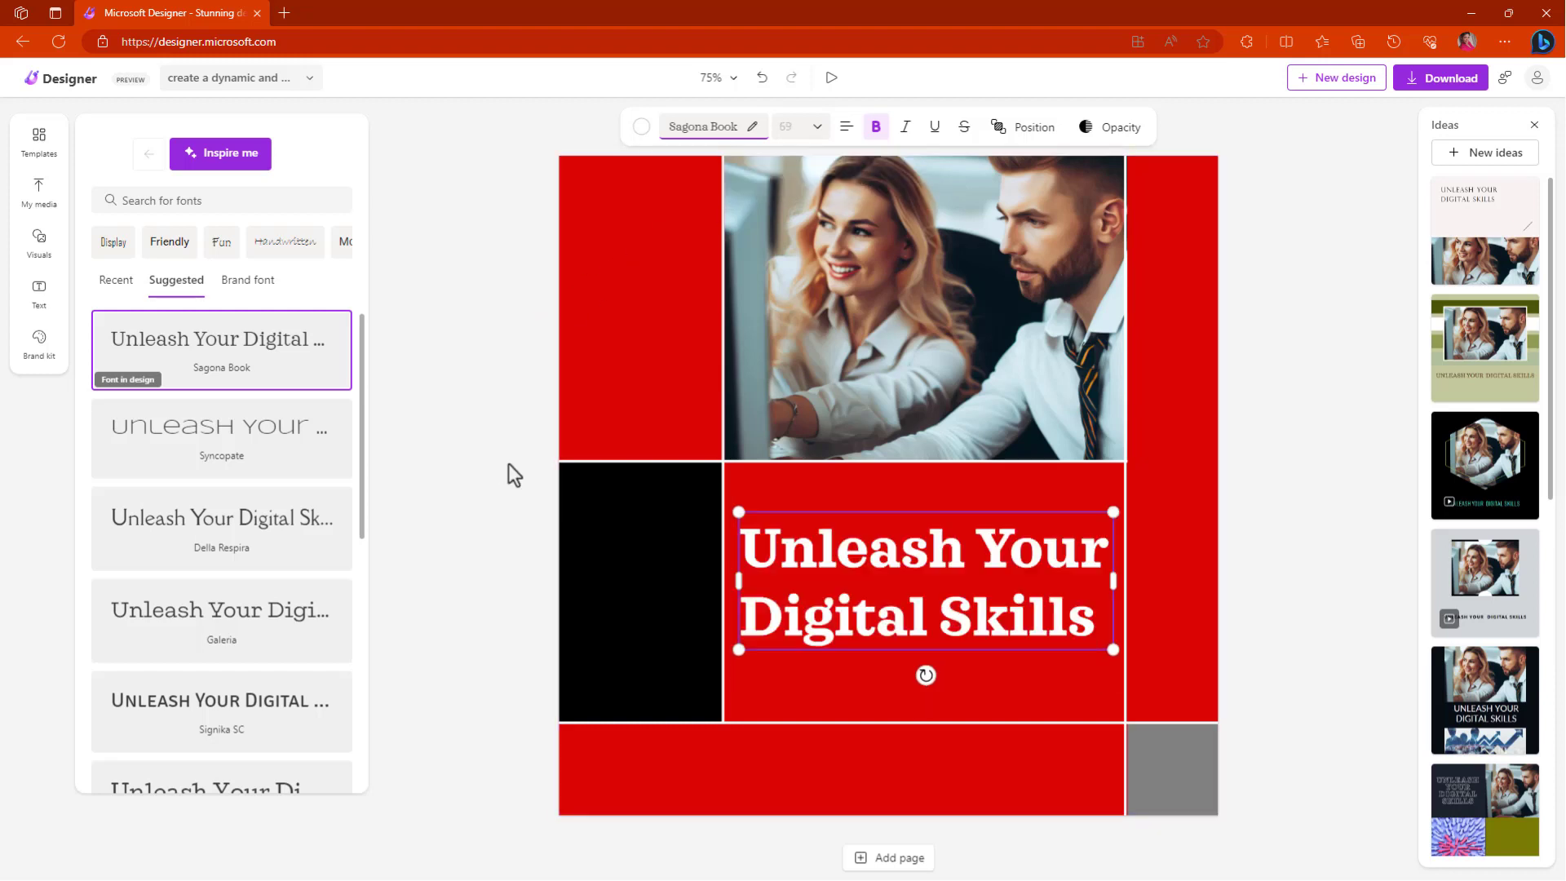
Add an 'Empower Yourself' text box in Days One font to the upper-left red block.
click(39, 294)
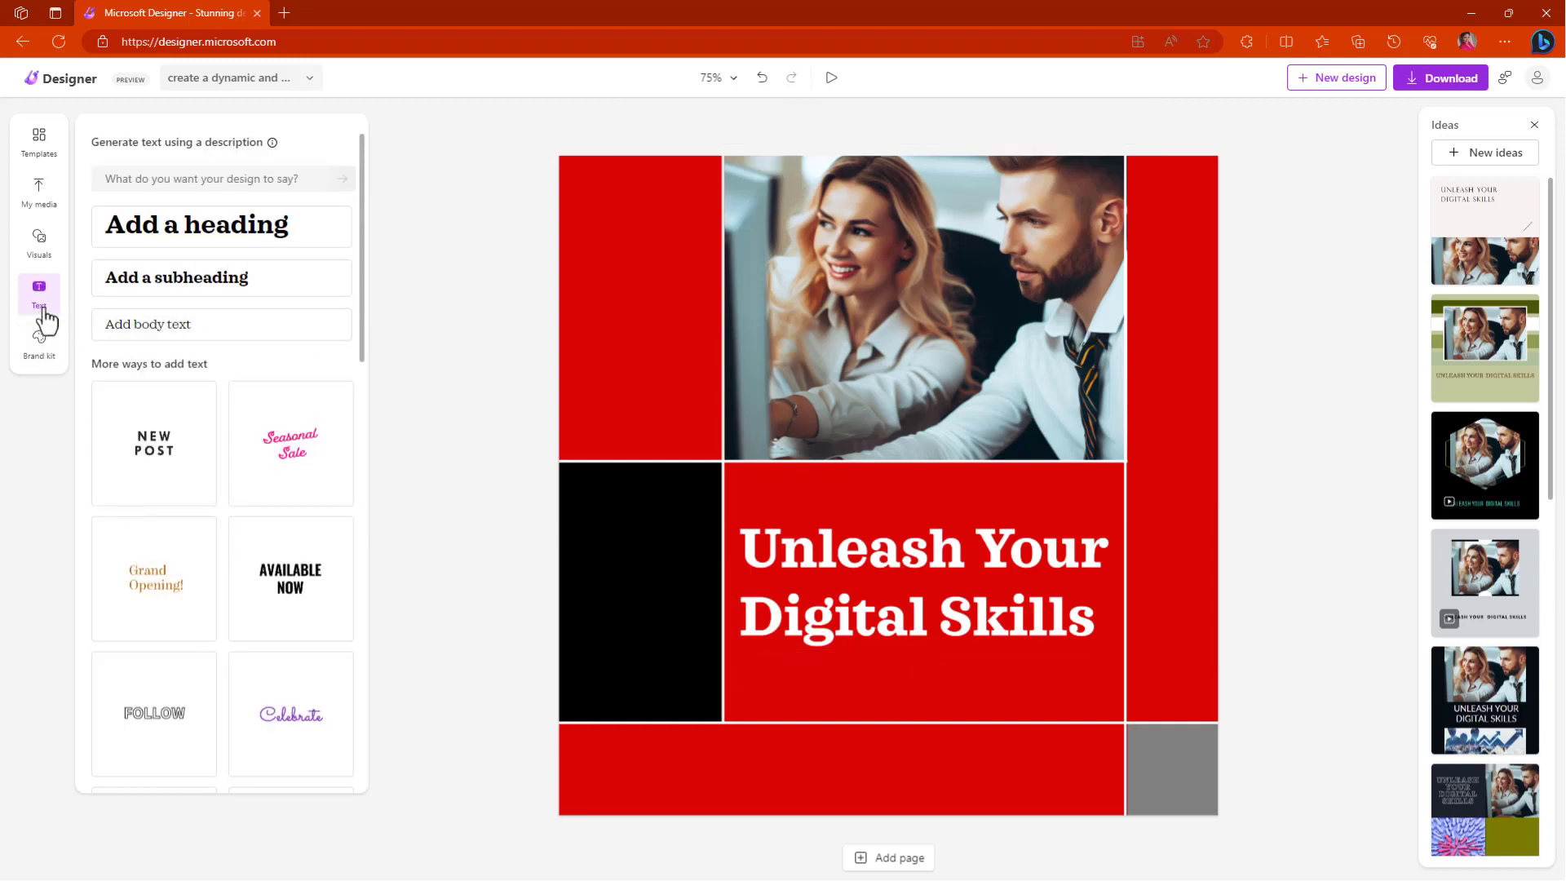
scroll(224, 597, down, 2)
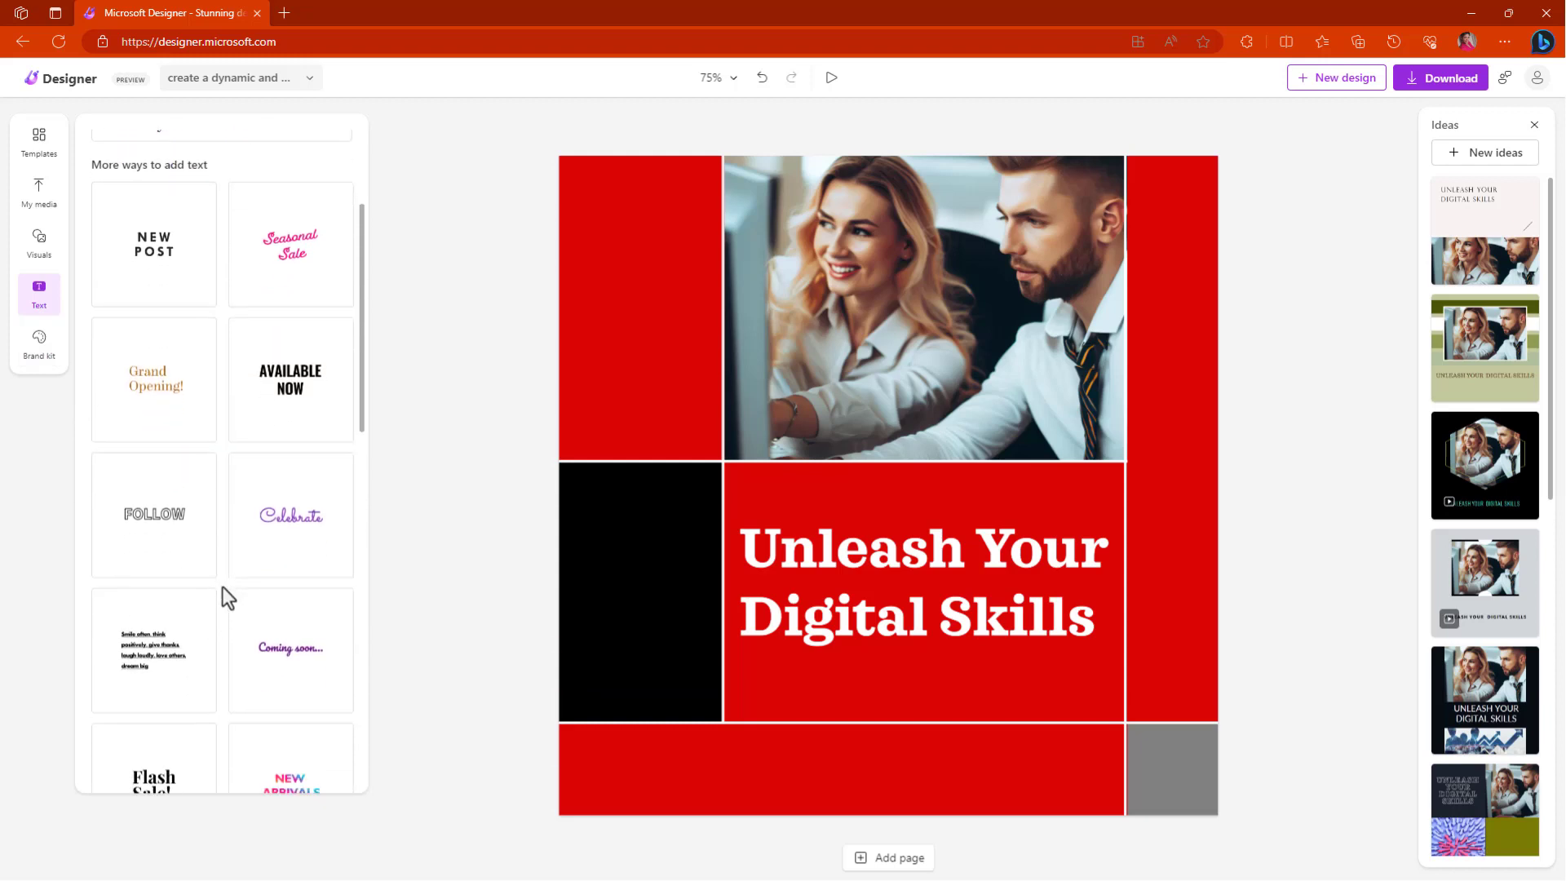
scroll(221, 586, down, 2)
scroll(221, 586, down, 6)
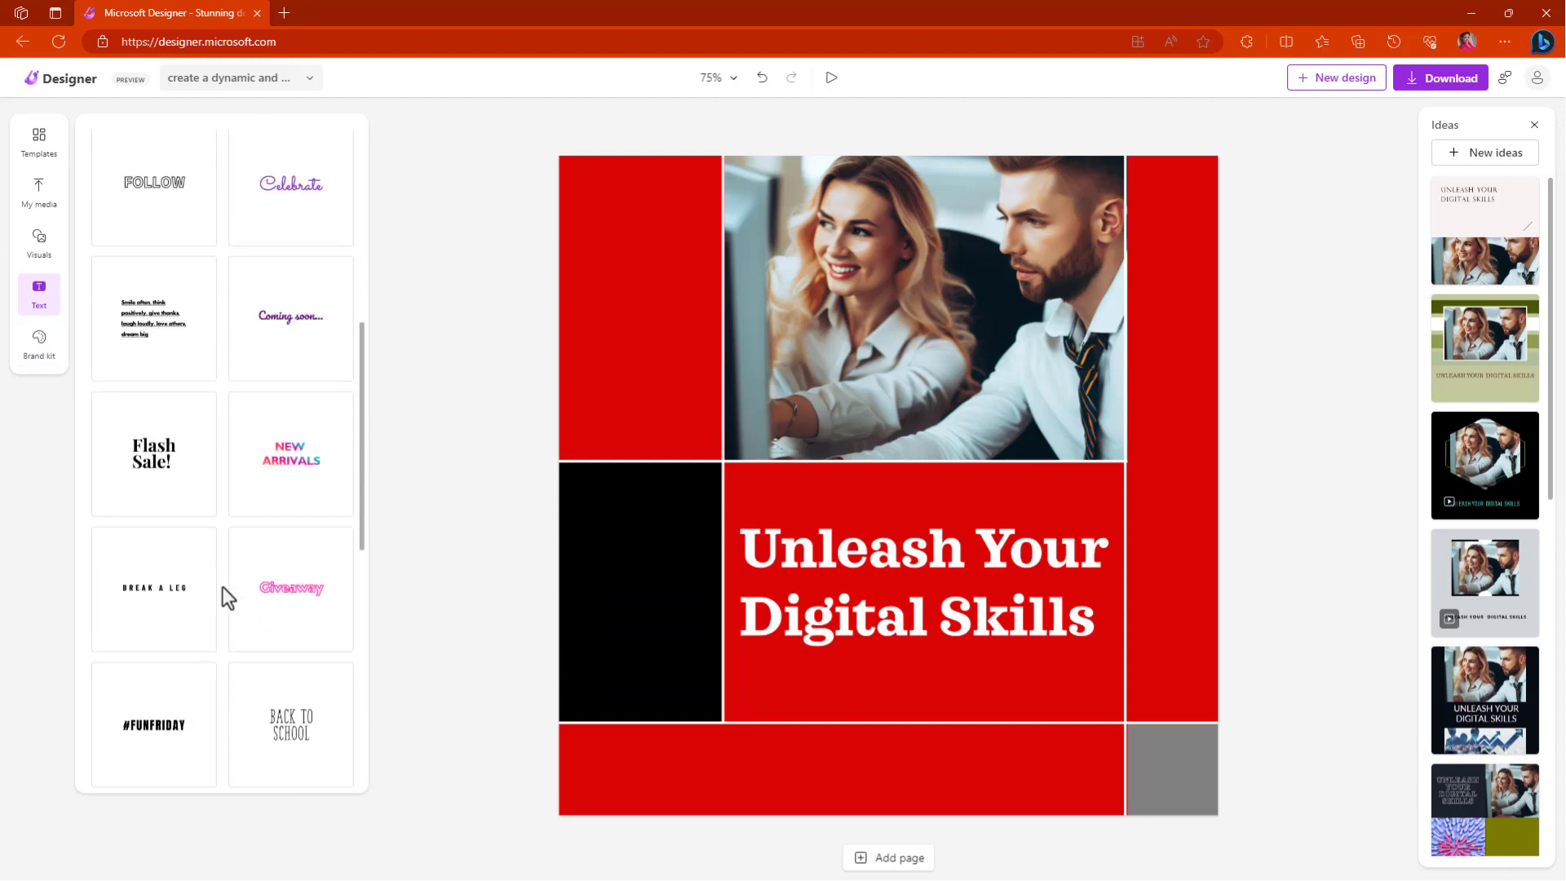
scroll(221, 585, down, 4)
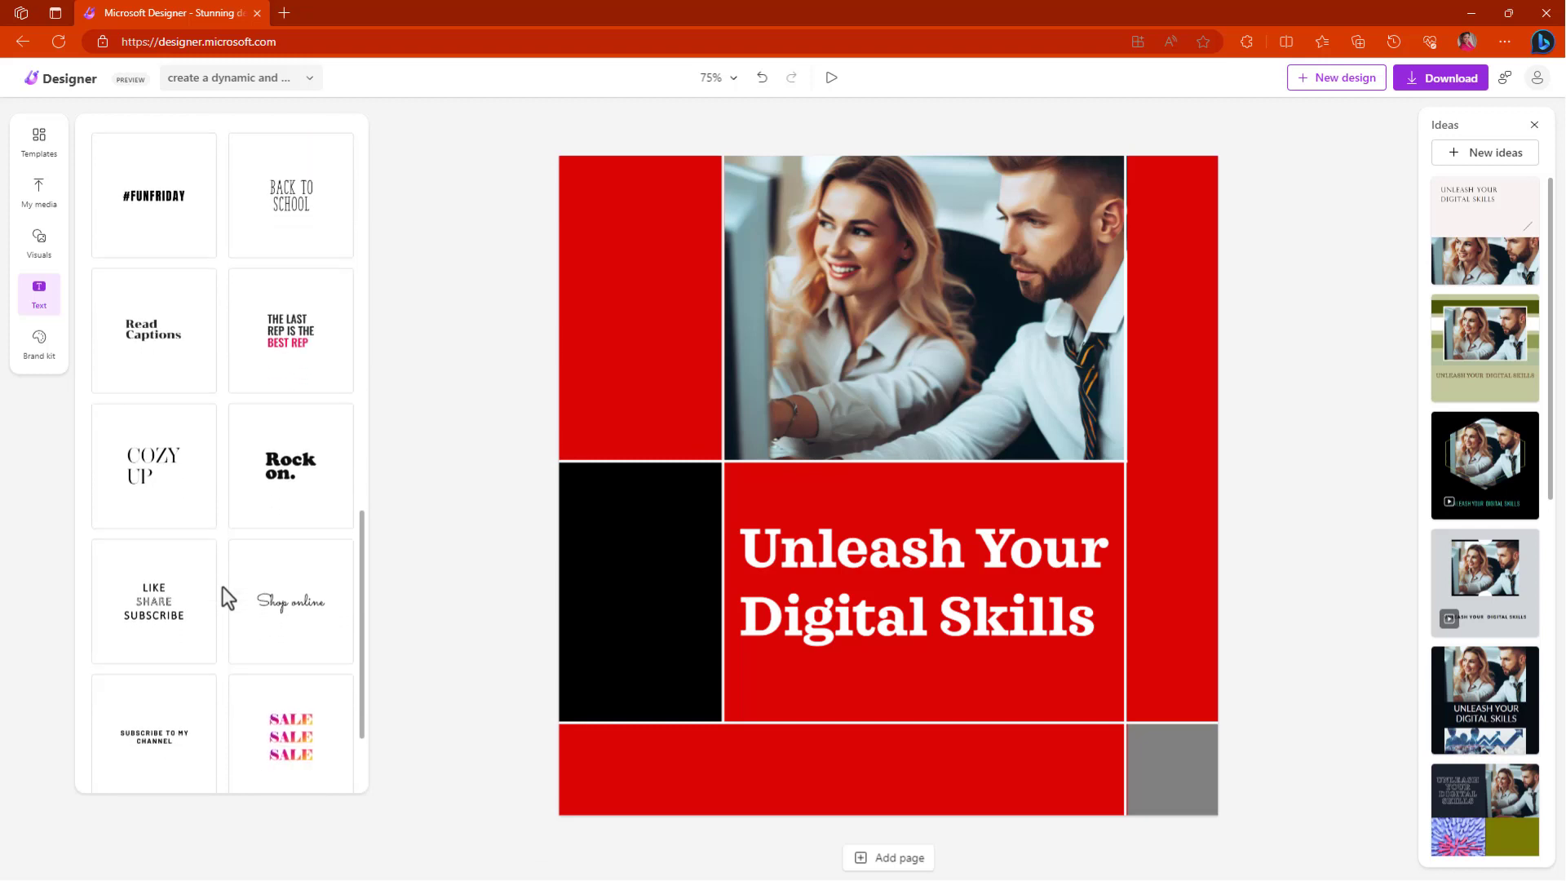
click(312, 586)
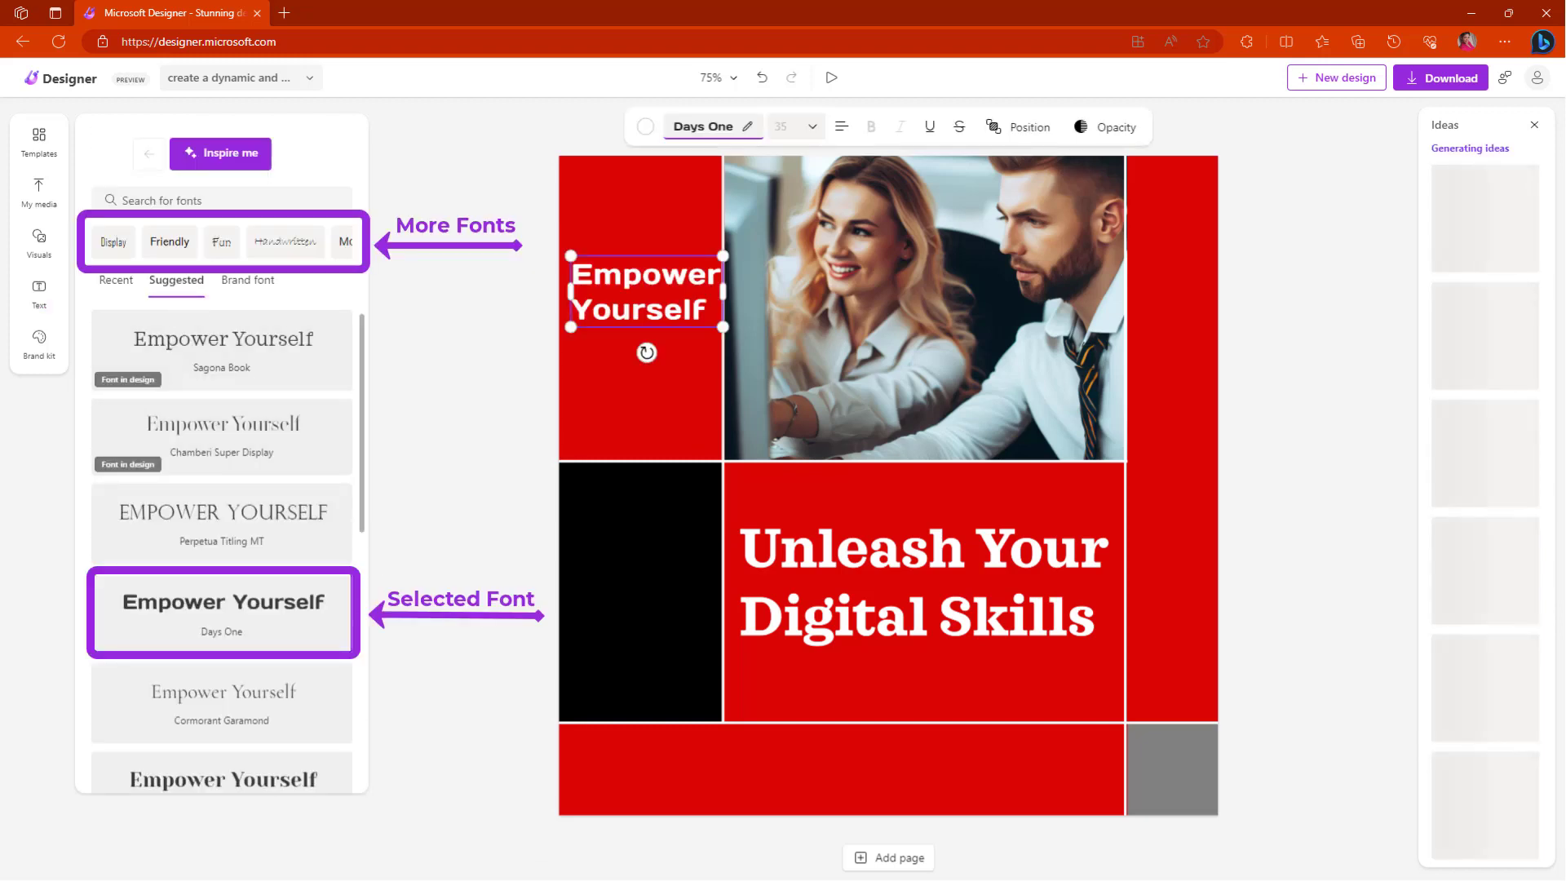
click(716, 163)
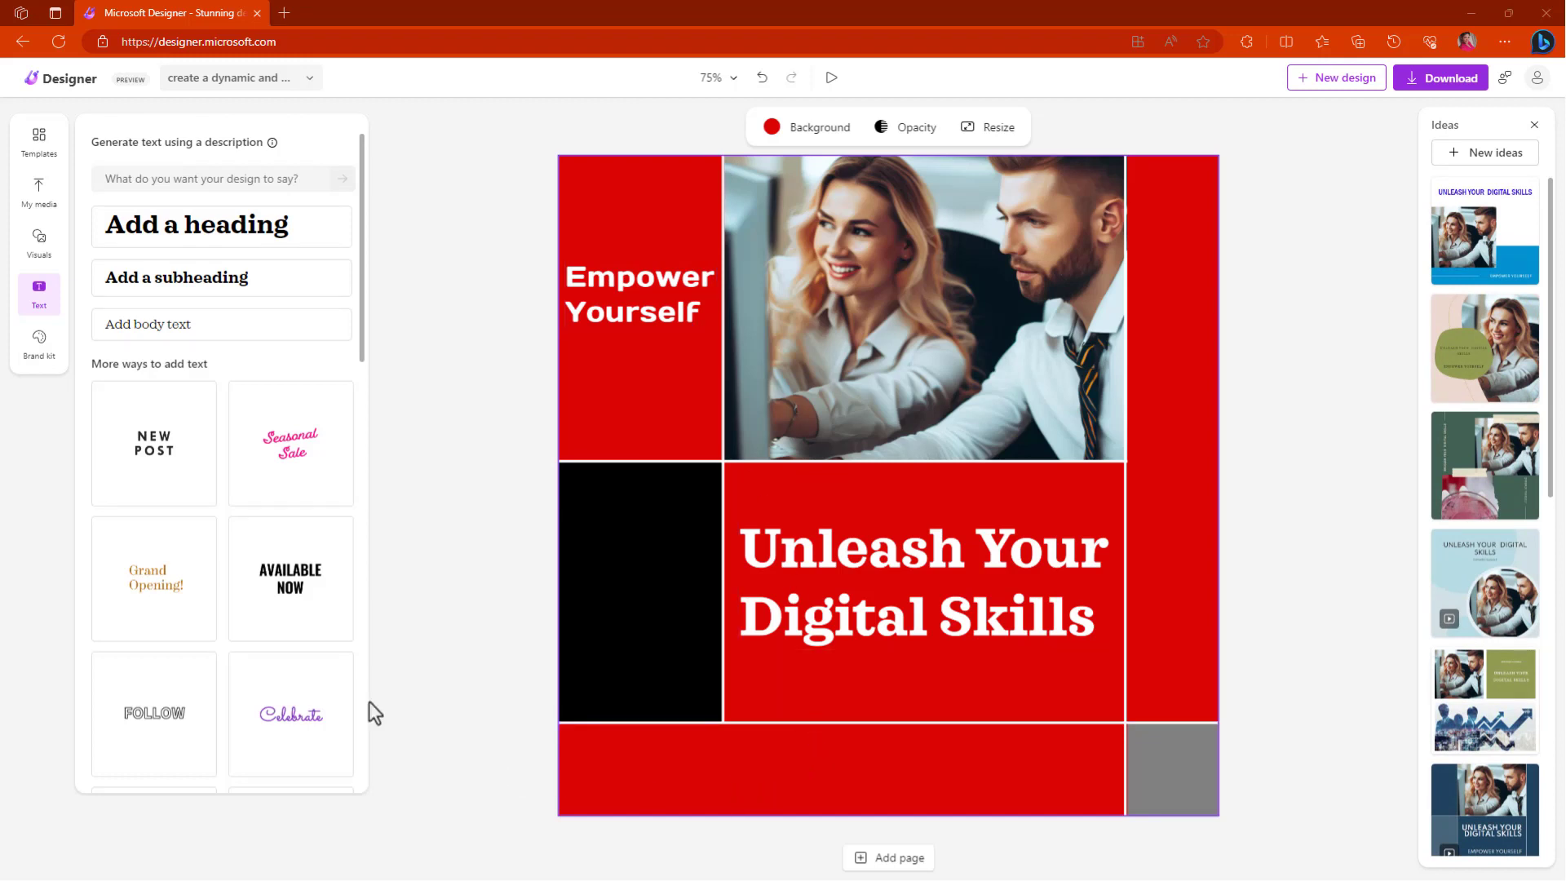
scroll(308, 644, down, 14)
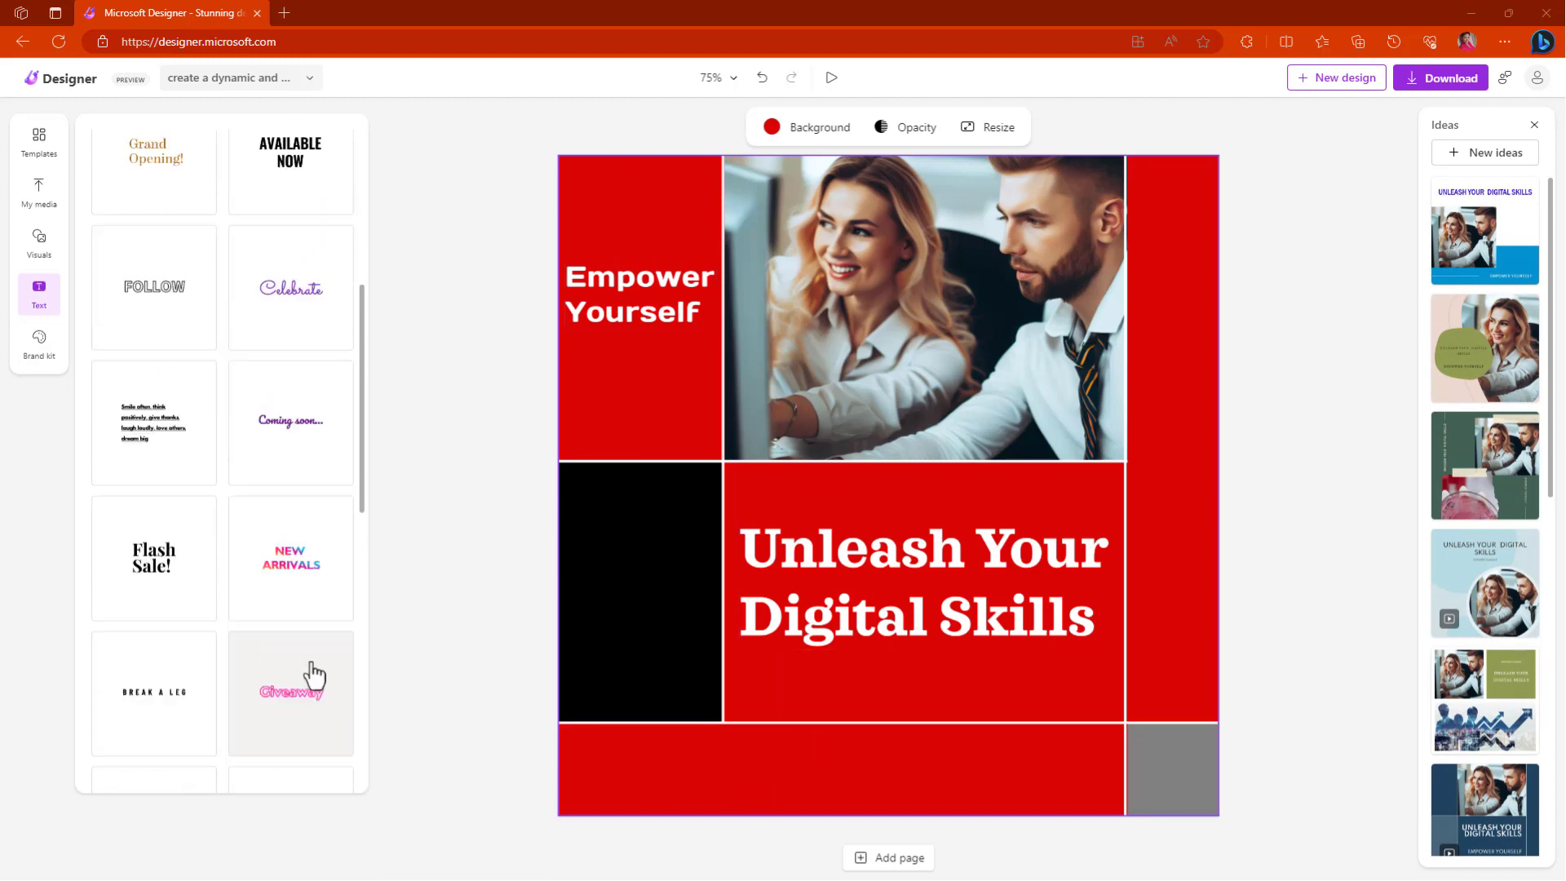
scroll(313, 677, down, 1)
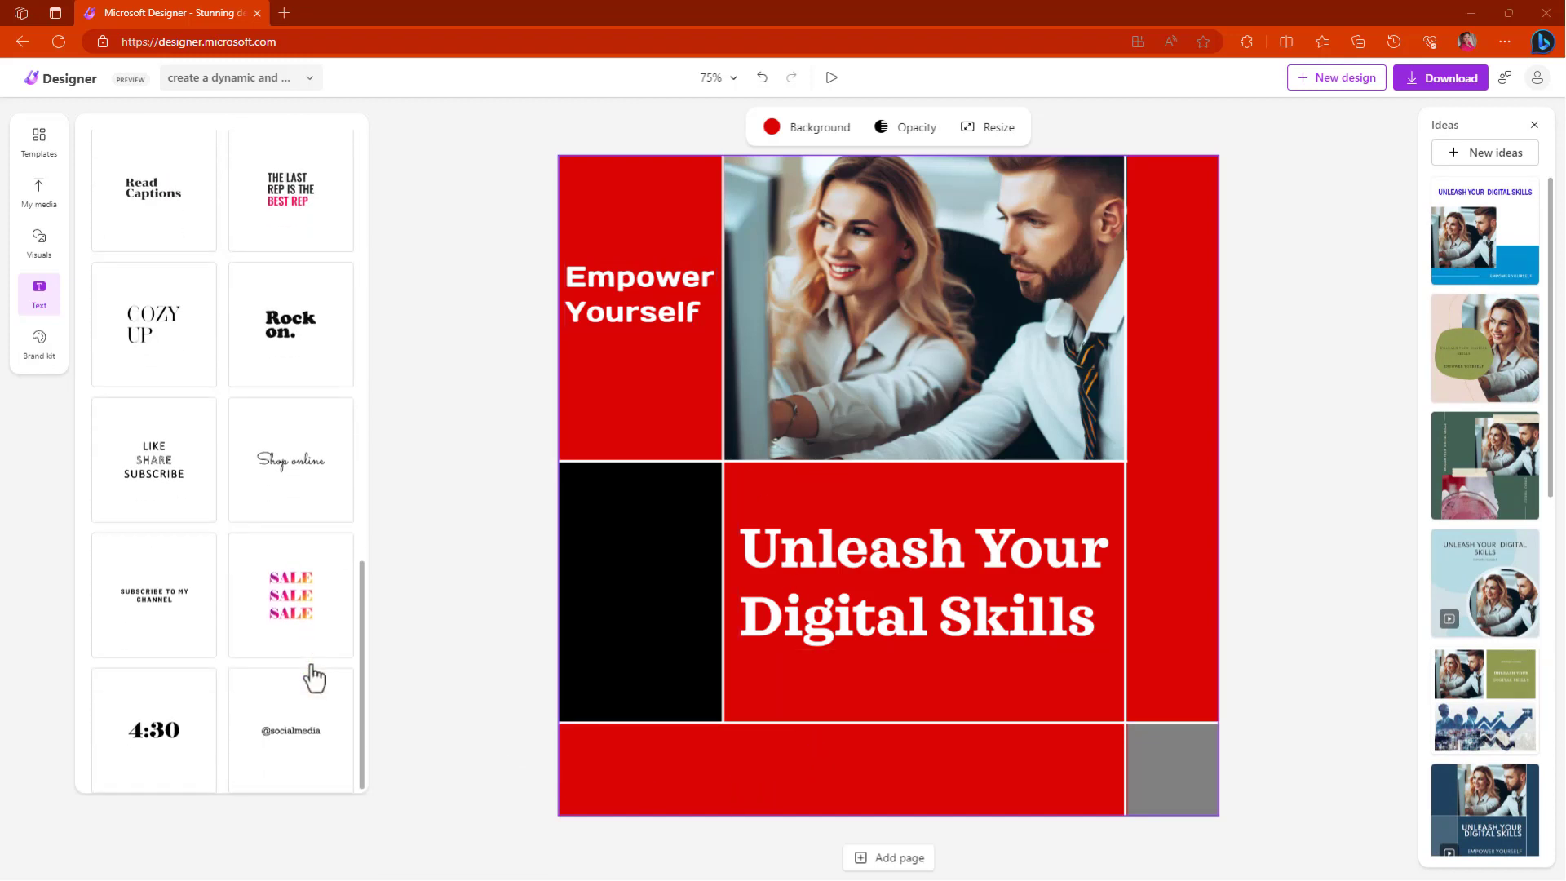
Add a social handle text box on the bottom strip and enter the creator's handle.
click(300, 746)
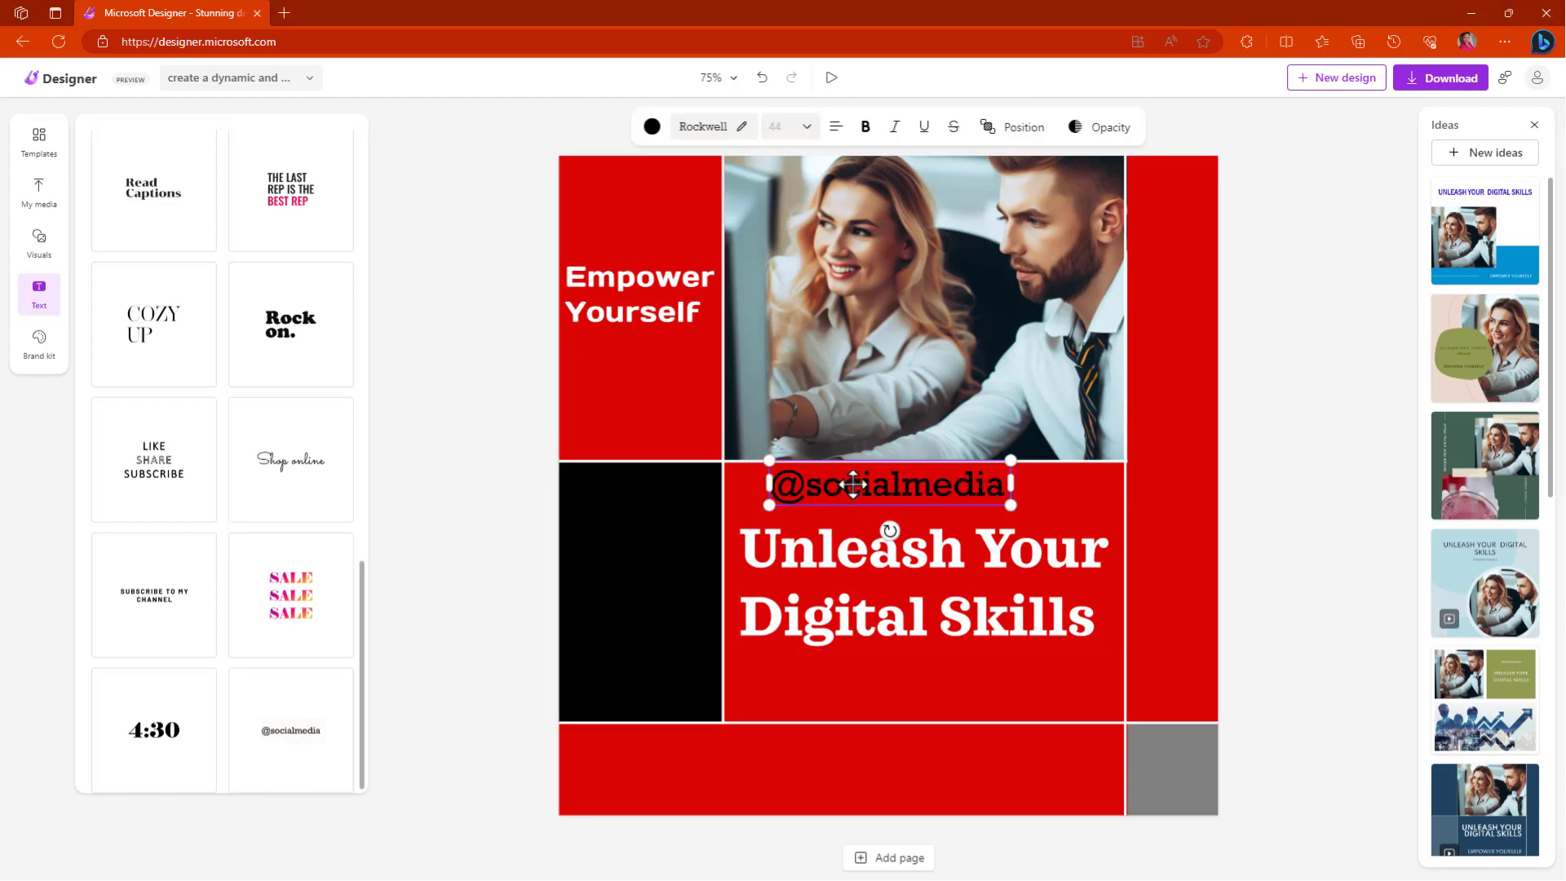
drag(817, 580, 682, 766)
double_click(718, 767)
text(traccreations4e)
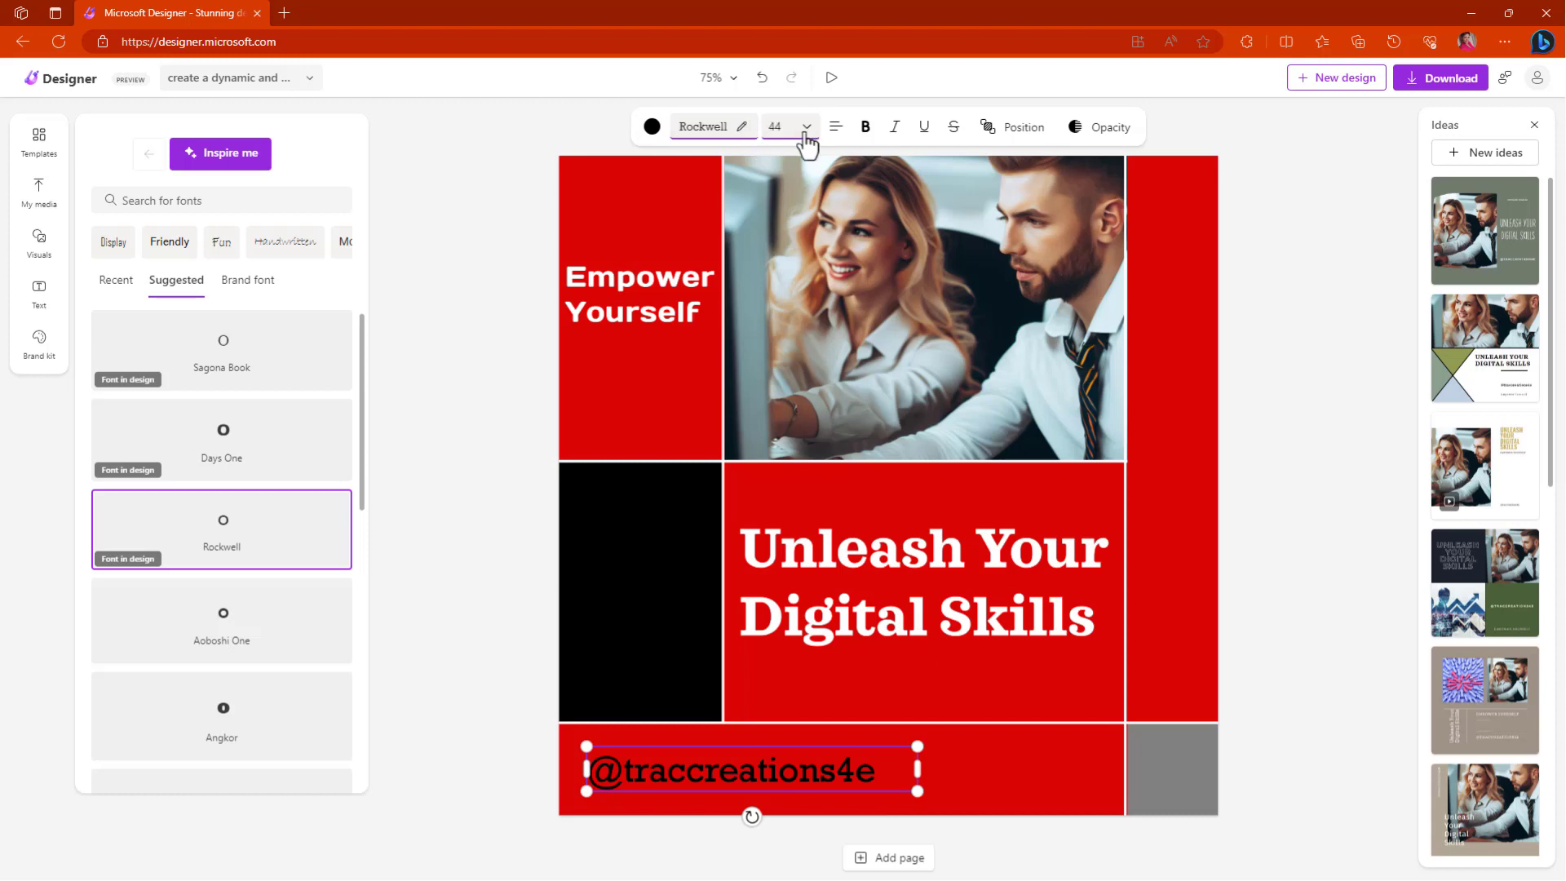
Make the handle text white and narrow its text box.
click(652, 128)
drag(917, 746, 762, 763)
click(393, 390)
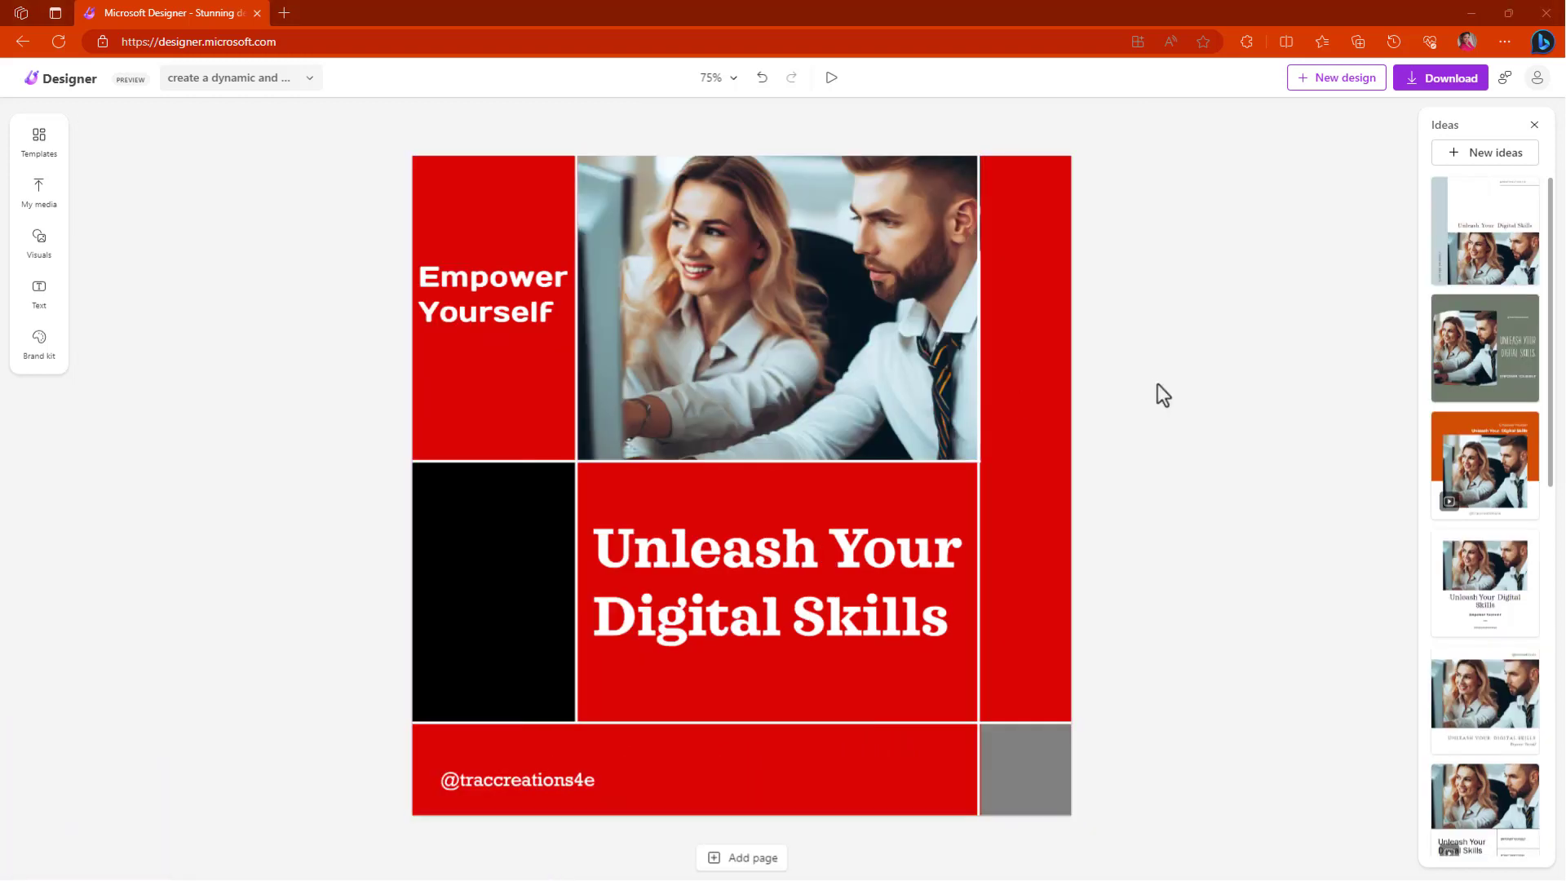
key(ctrl+plus)
key(ctrl+plus)
key(ctrl+plus)
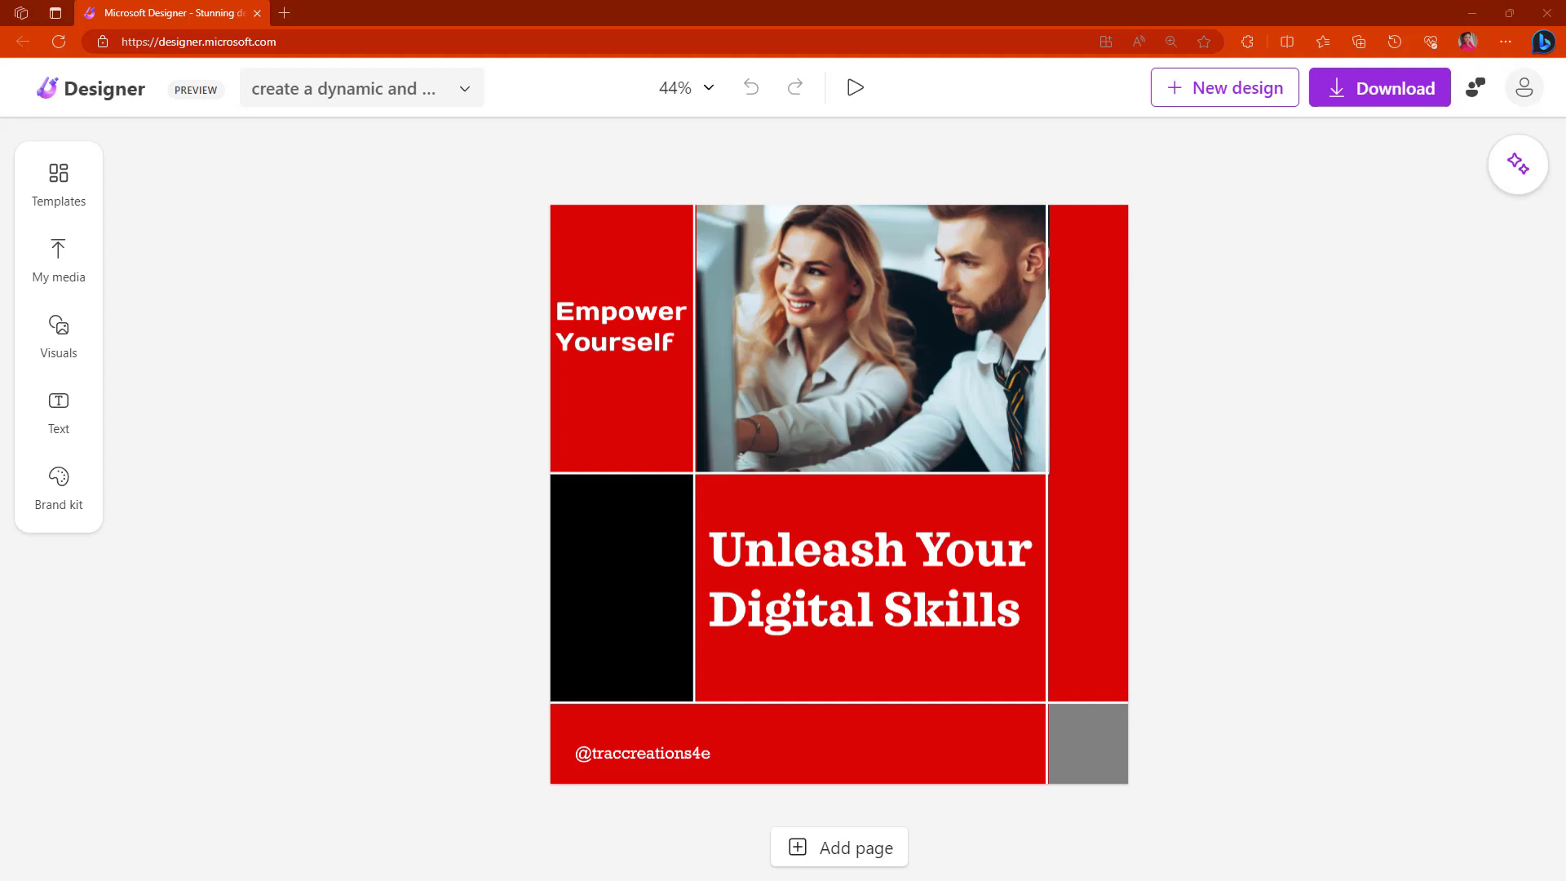
Open Visuals and browse the Generate, Photos, Graphics (shapes, illustrations, icons) and Videos collections.
click(62, 347)
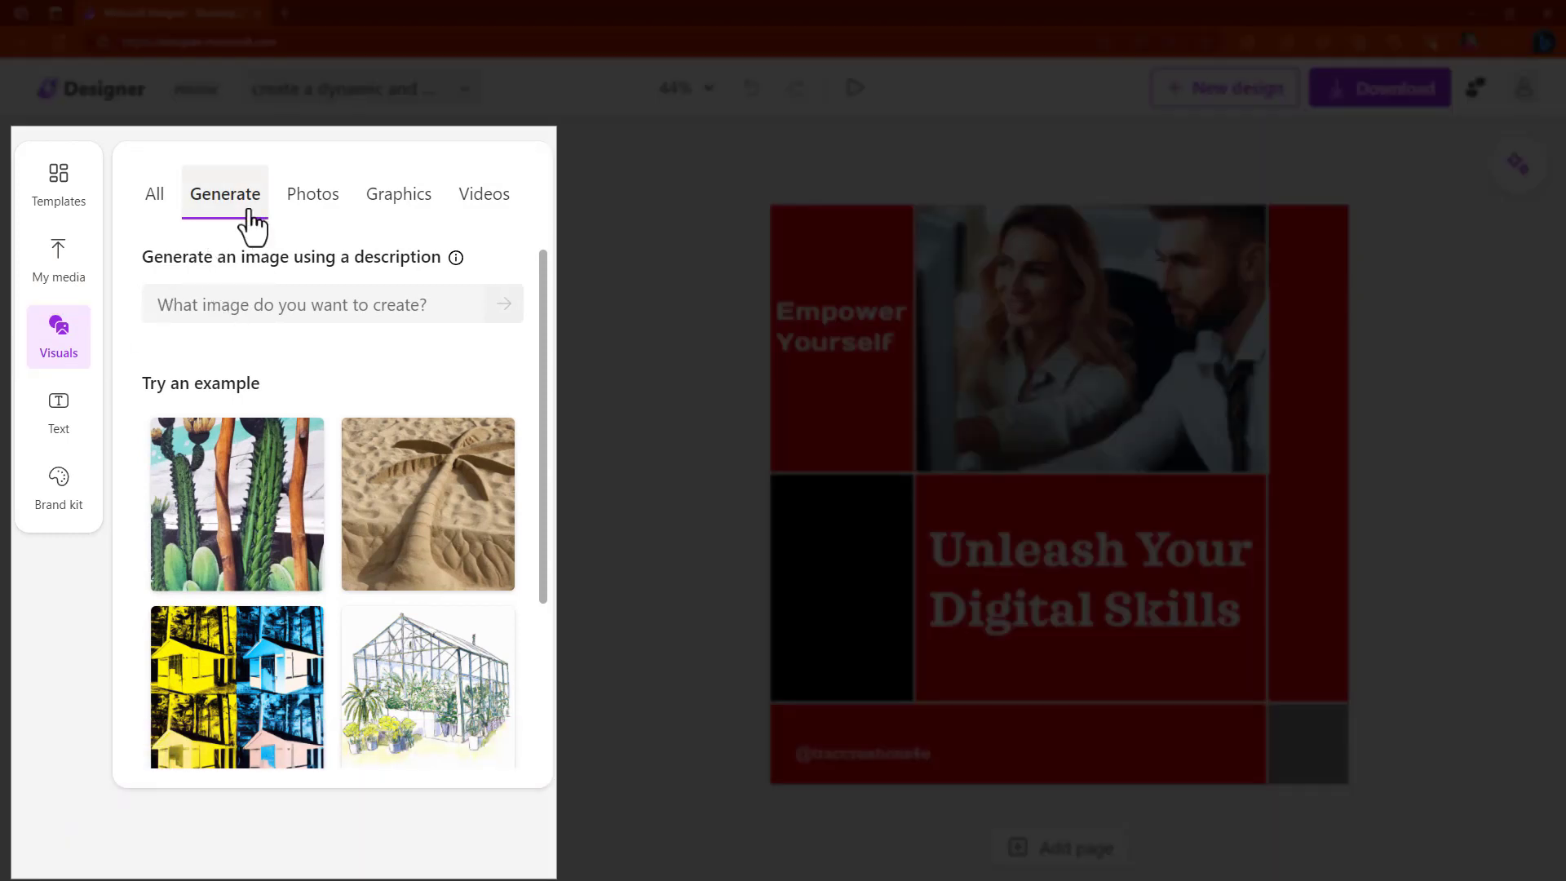
click(309, 208)
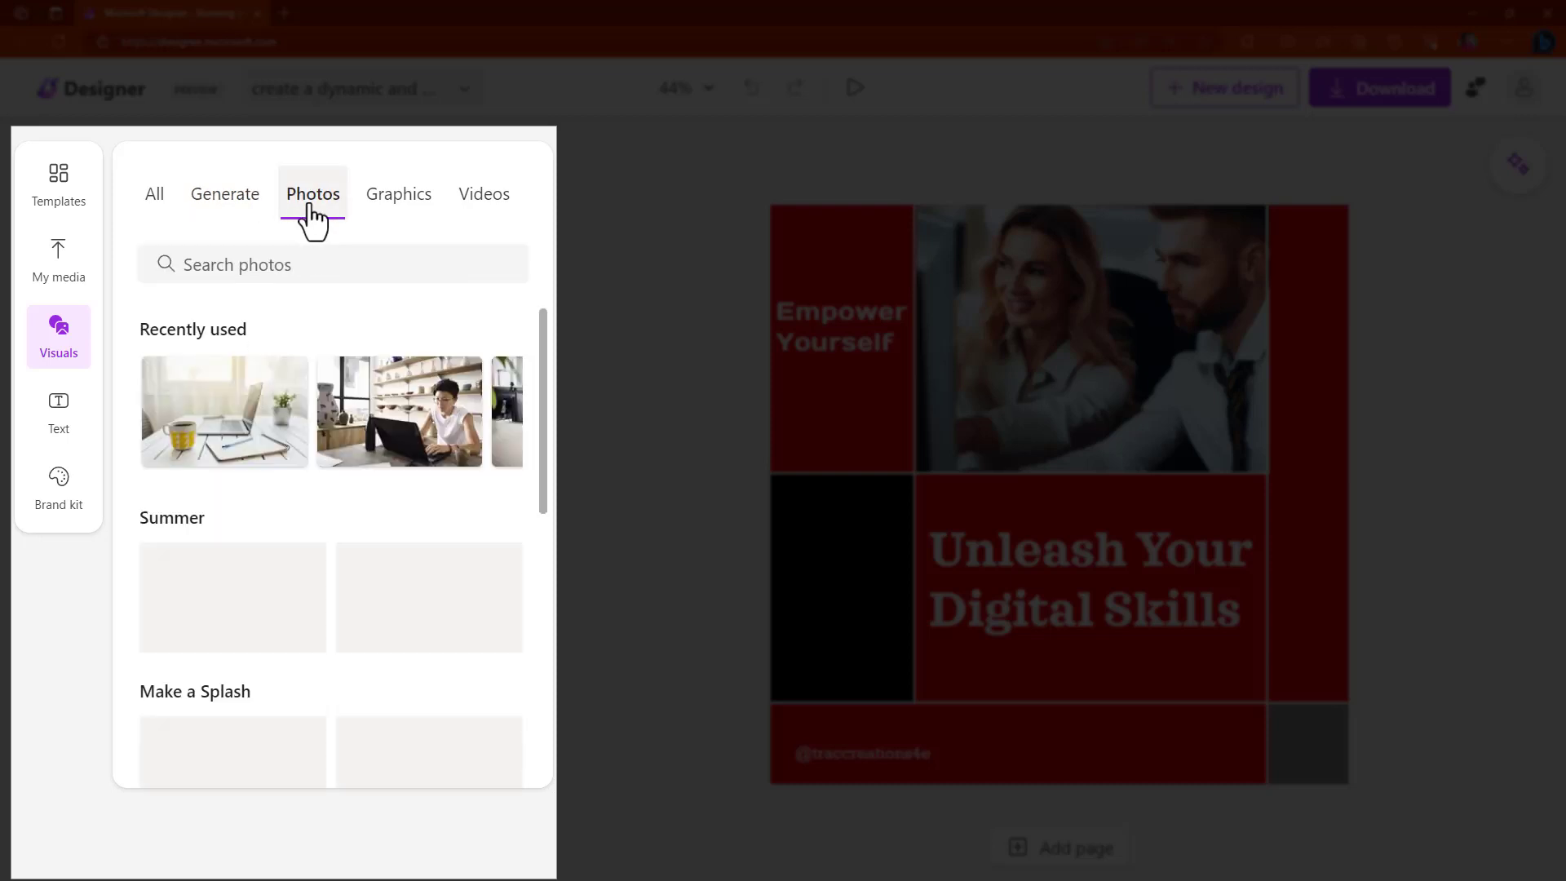
click(386, 208)
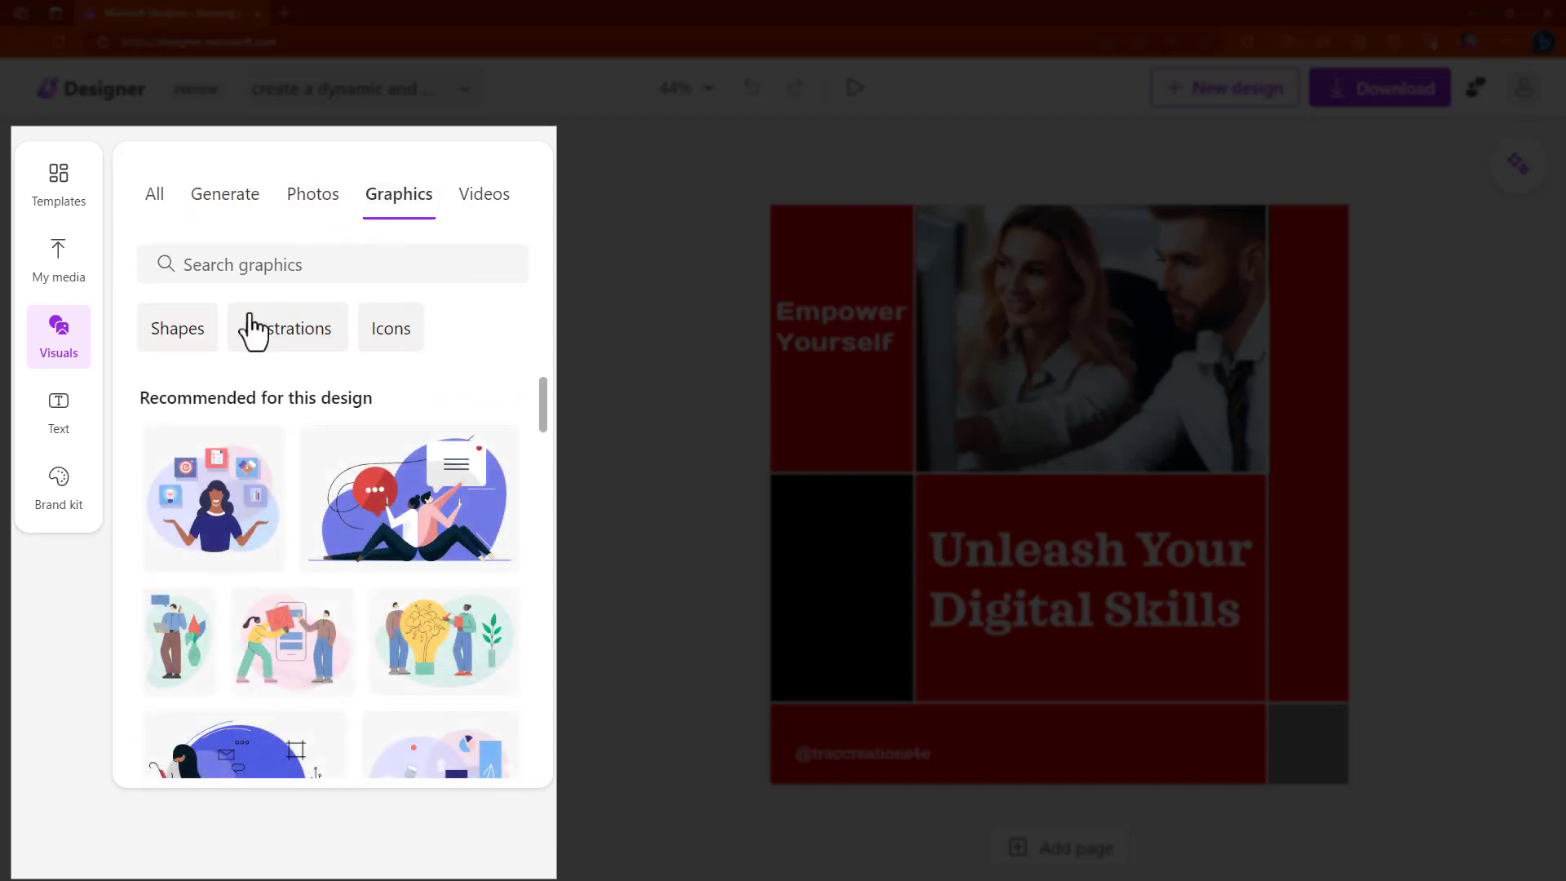
click(174, 341)
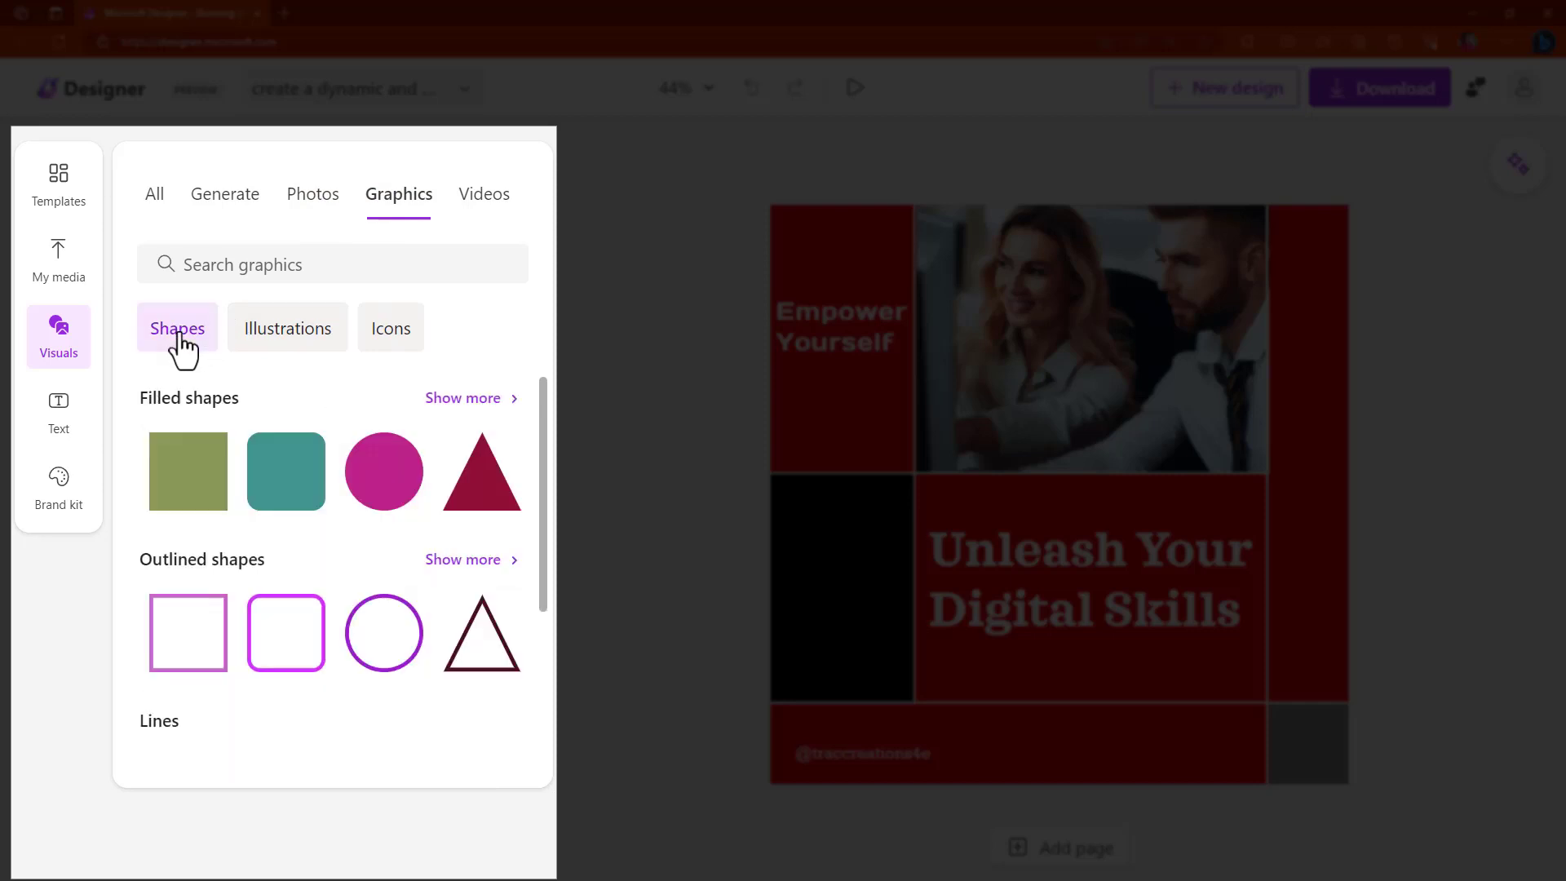
click(285, 344)
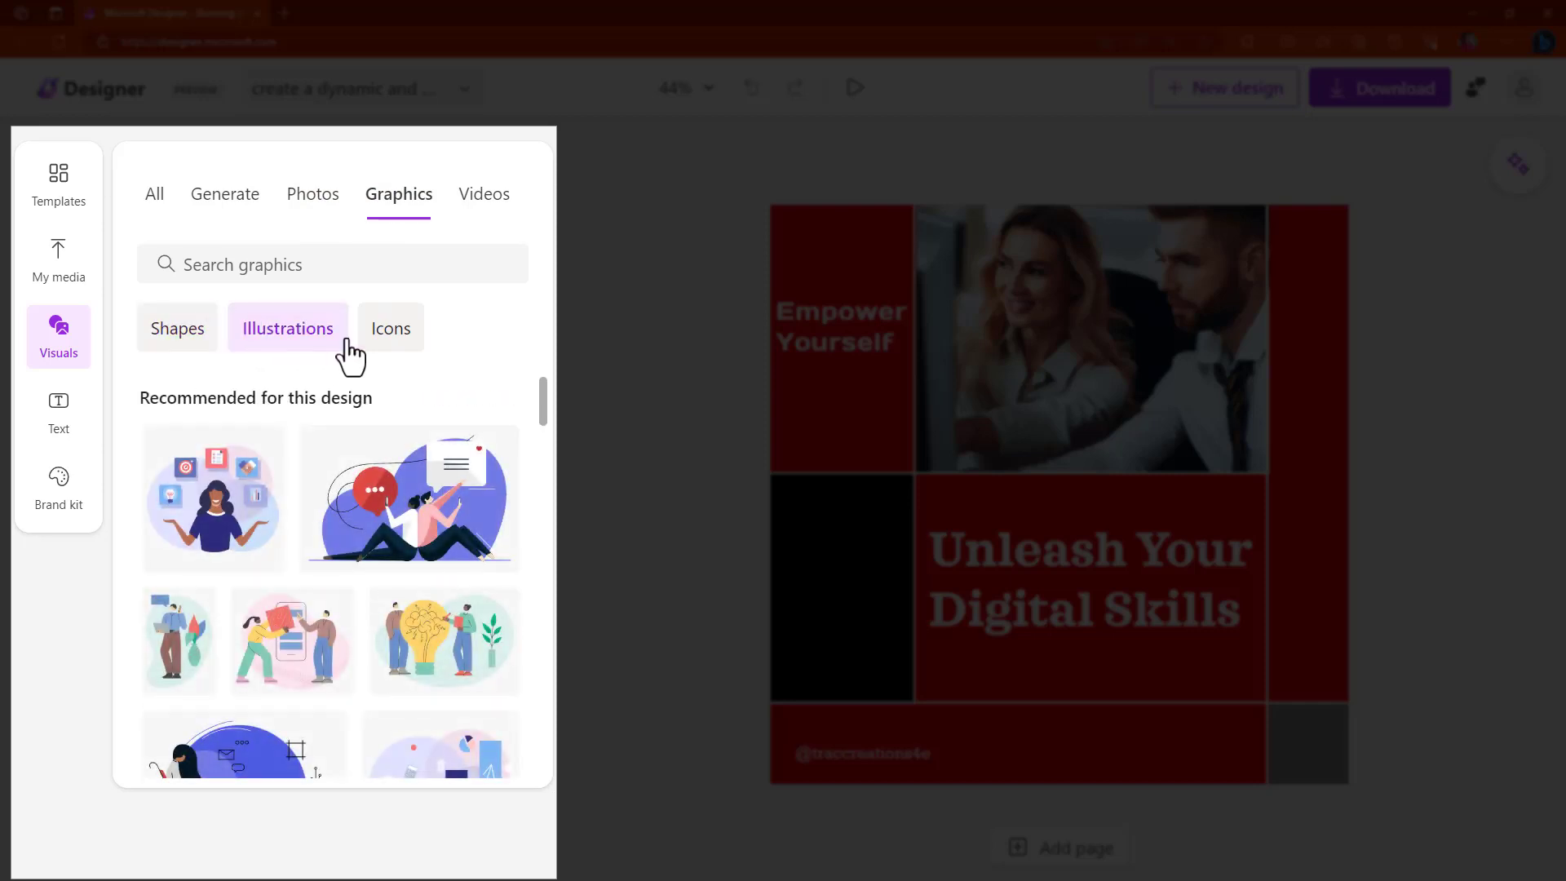
click(394, 340)
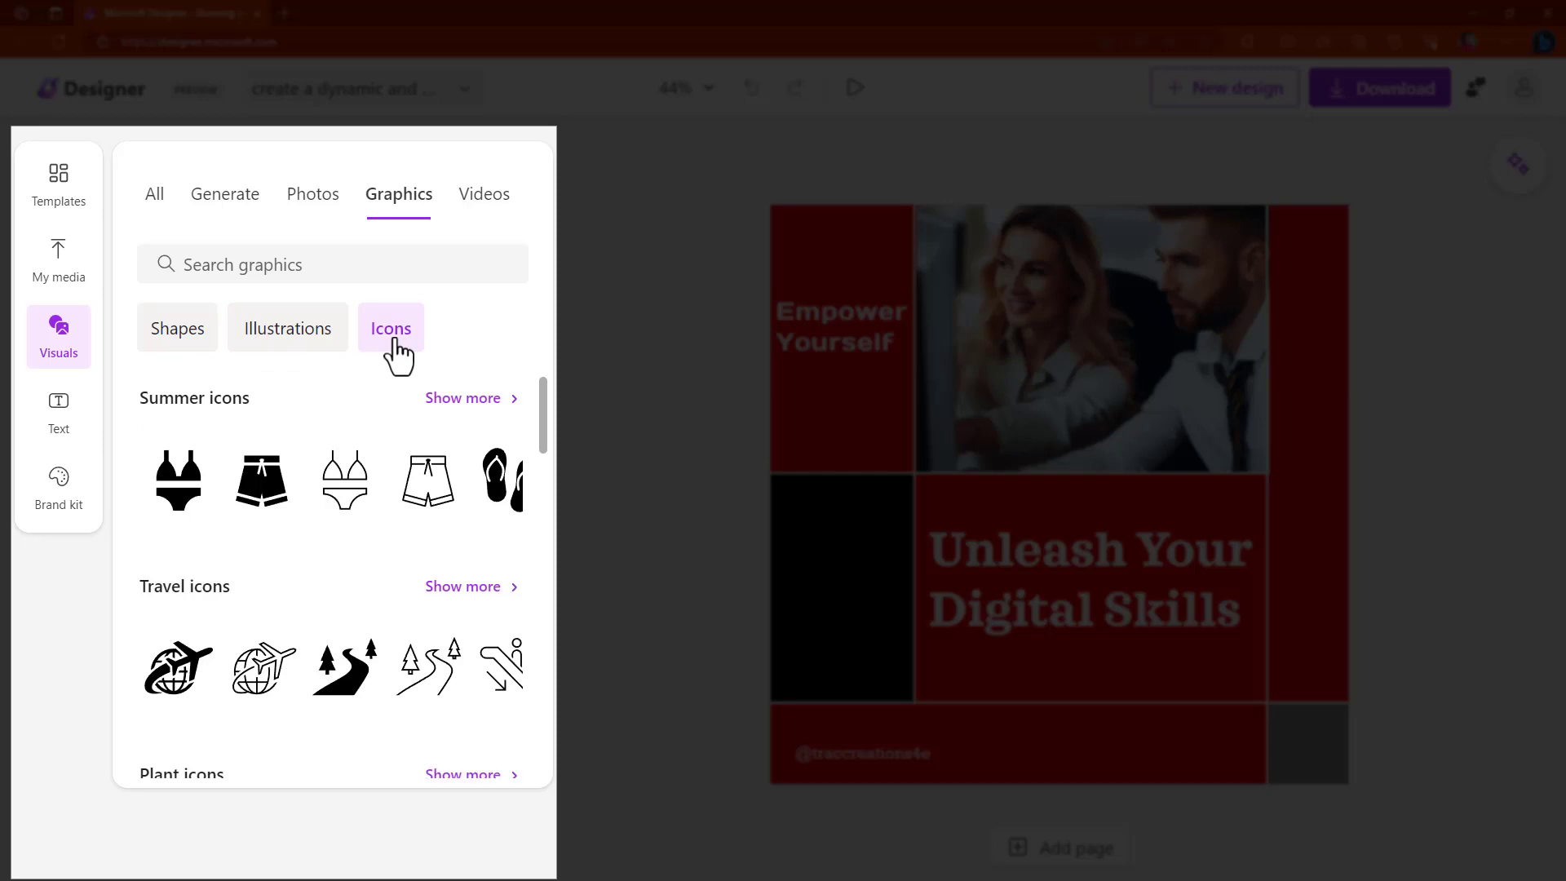
click(487, 204)
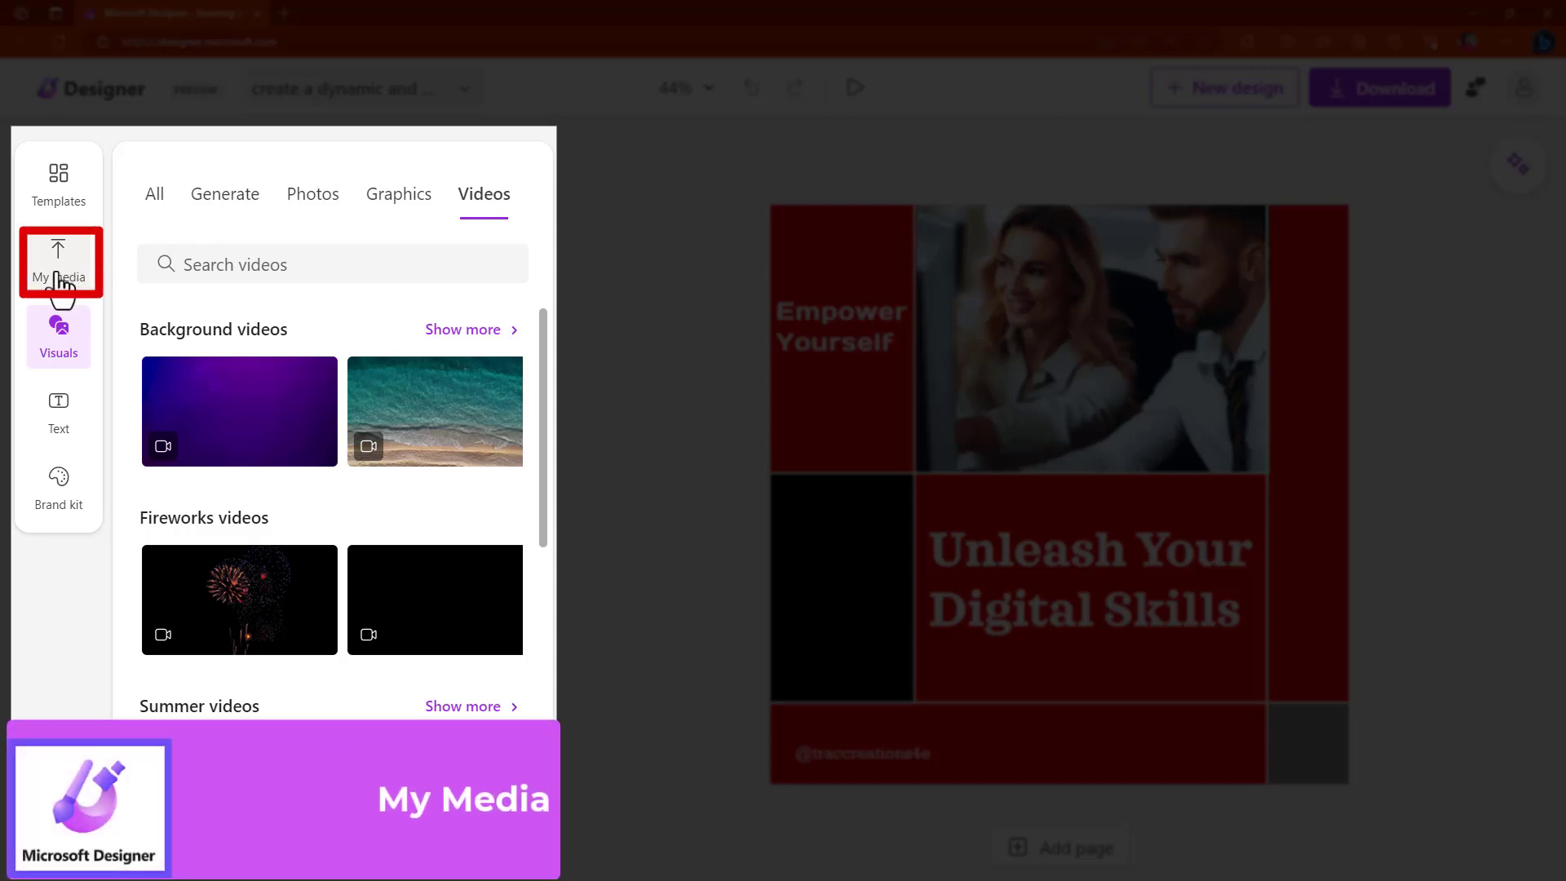
Check the My media upload sources, then scroll Templates to International Cat Day and National Dog Day.
click(57, 277)
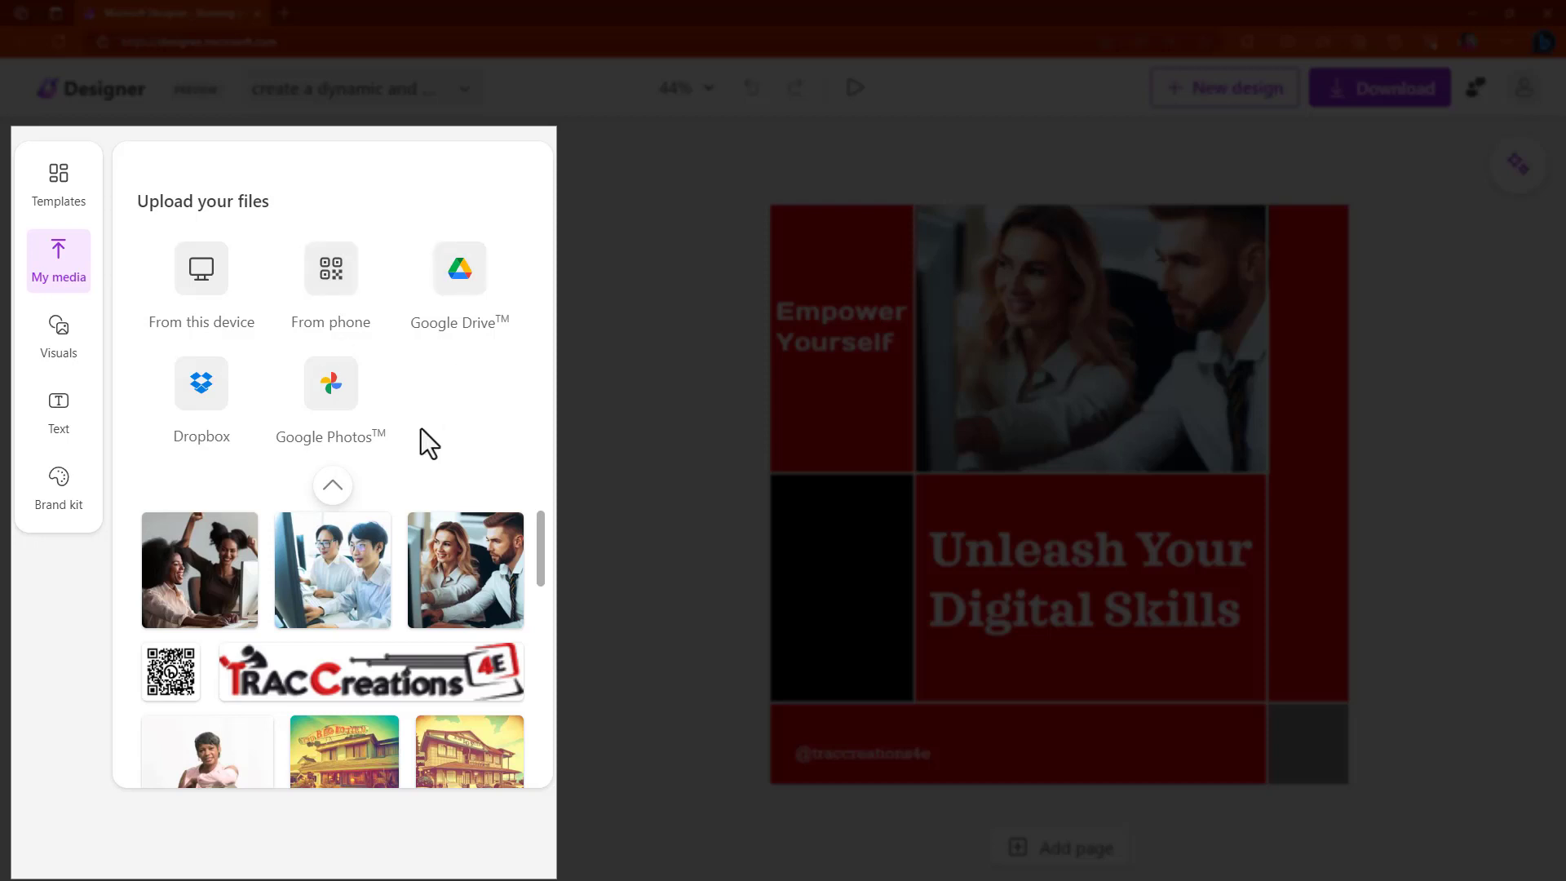
click(59, 196)
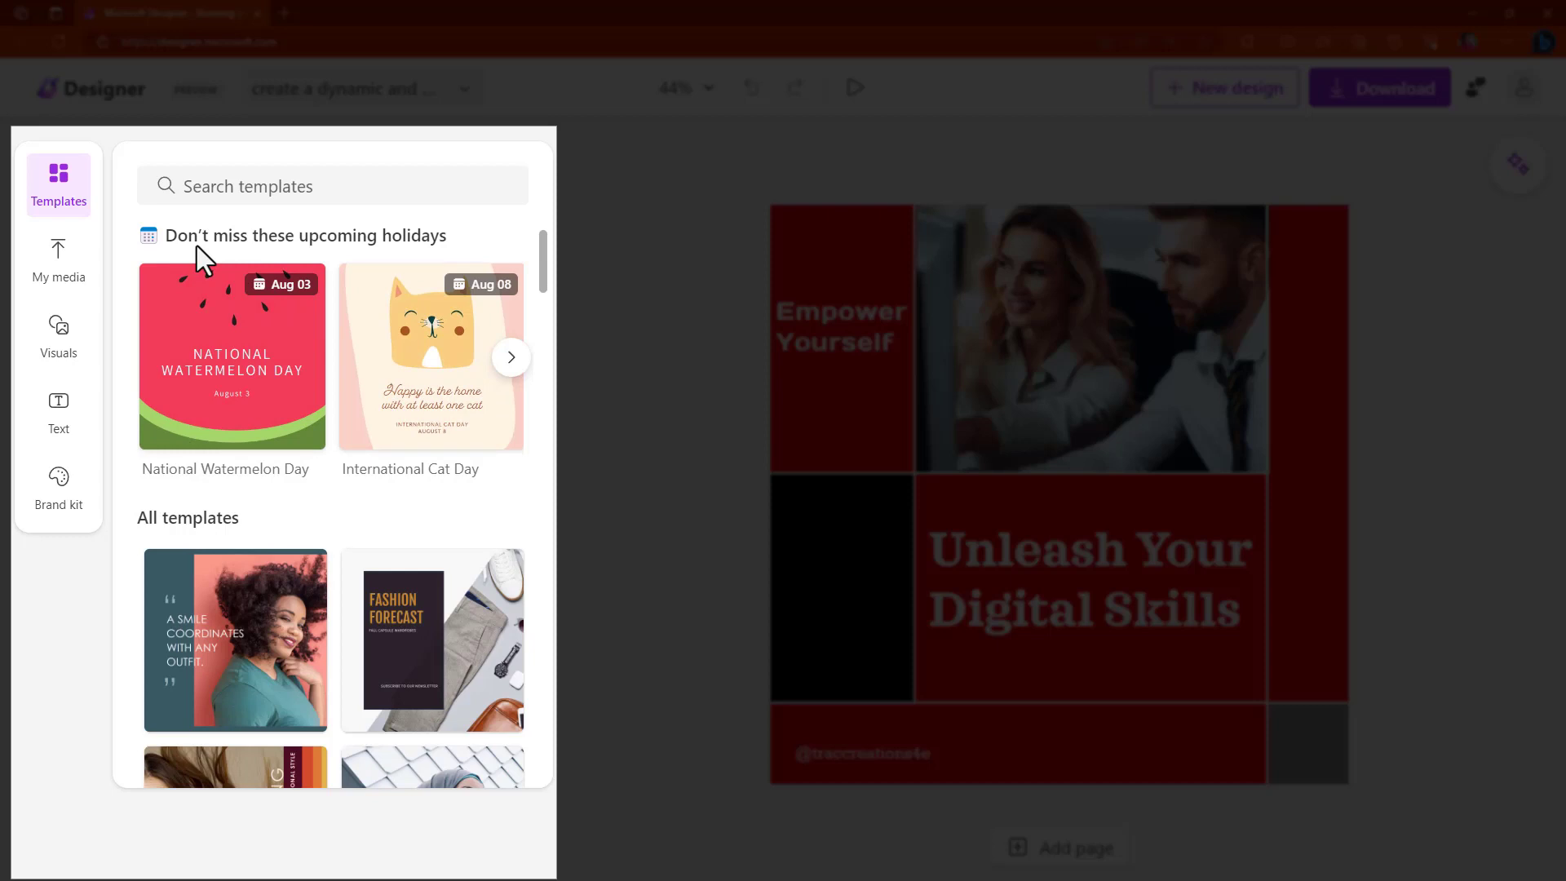
click(511, 359)
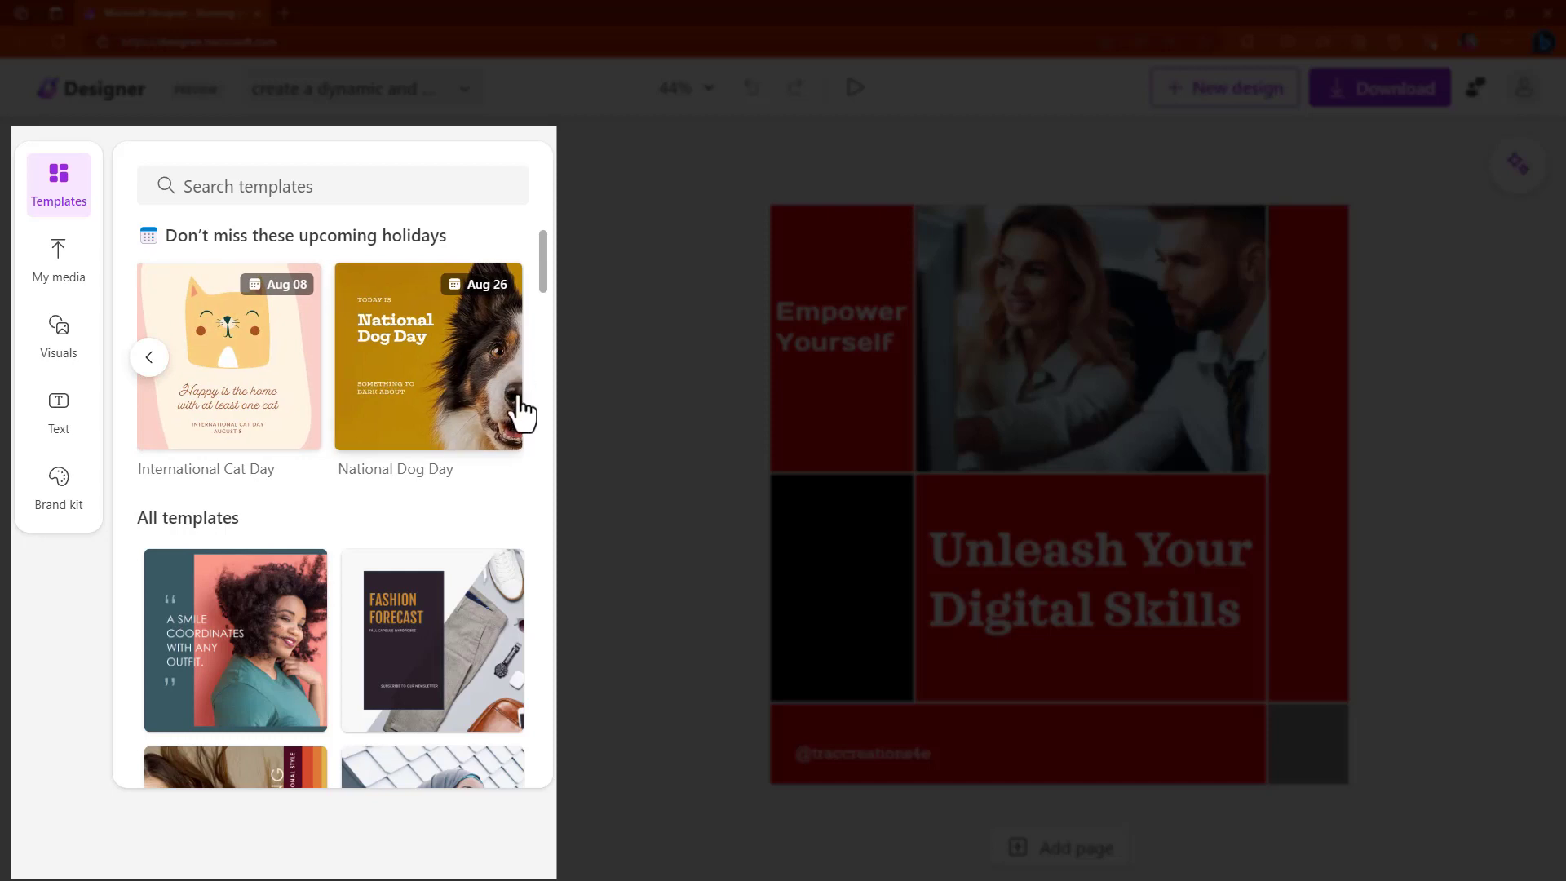
Open the first saved design from My designs and show its rename, resize and duplicate menu.
click(104, 88)
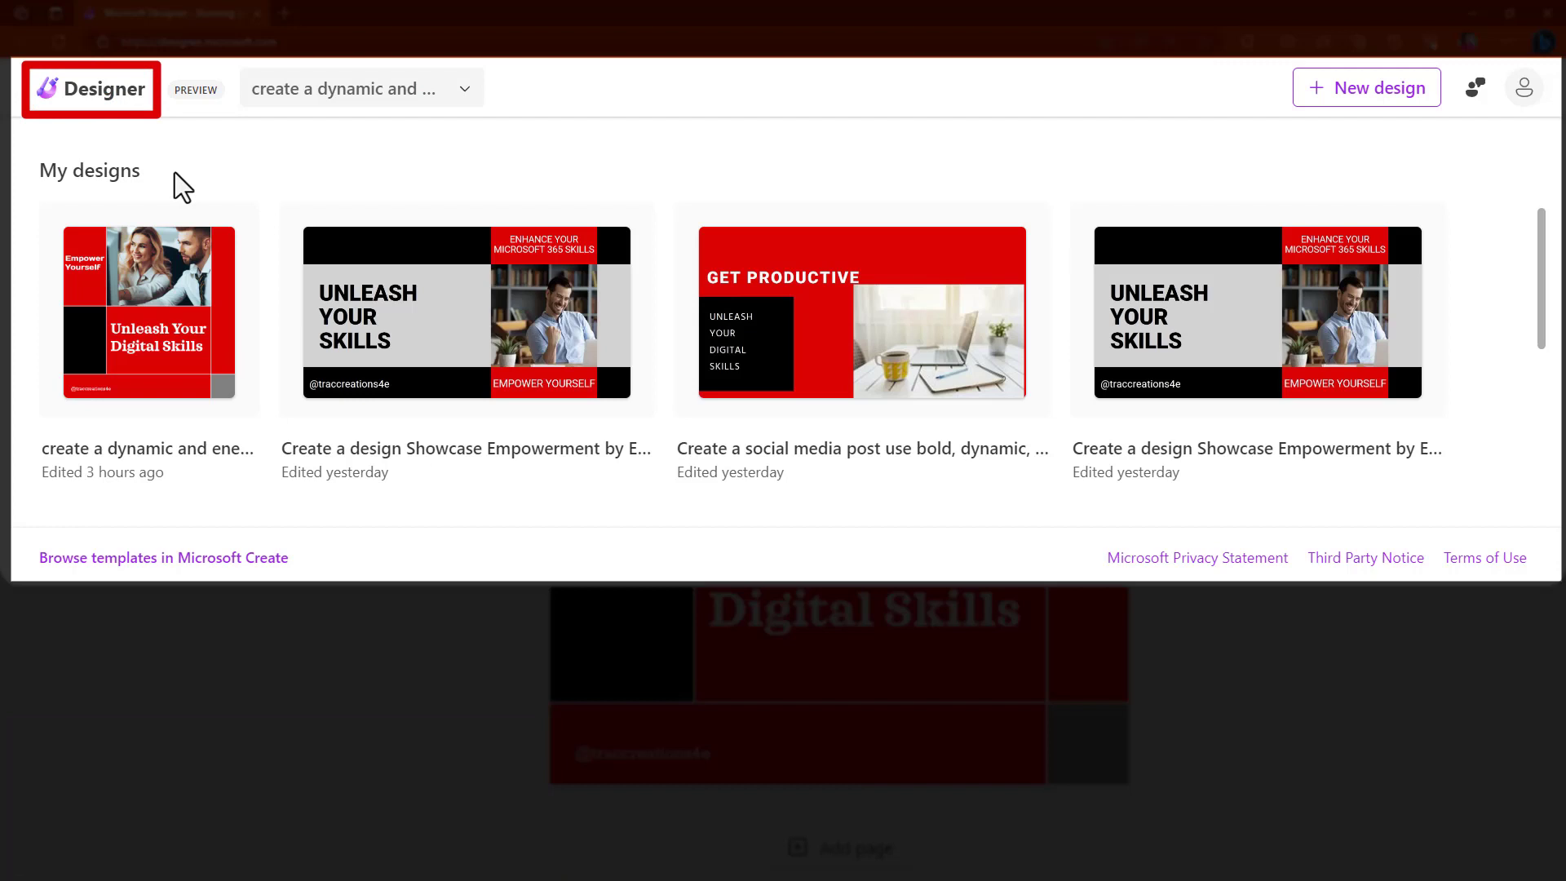
click(231, 230)
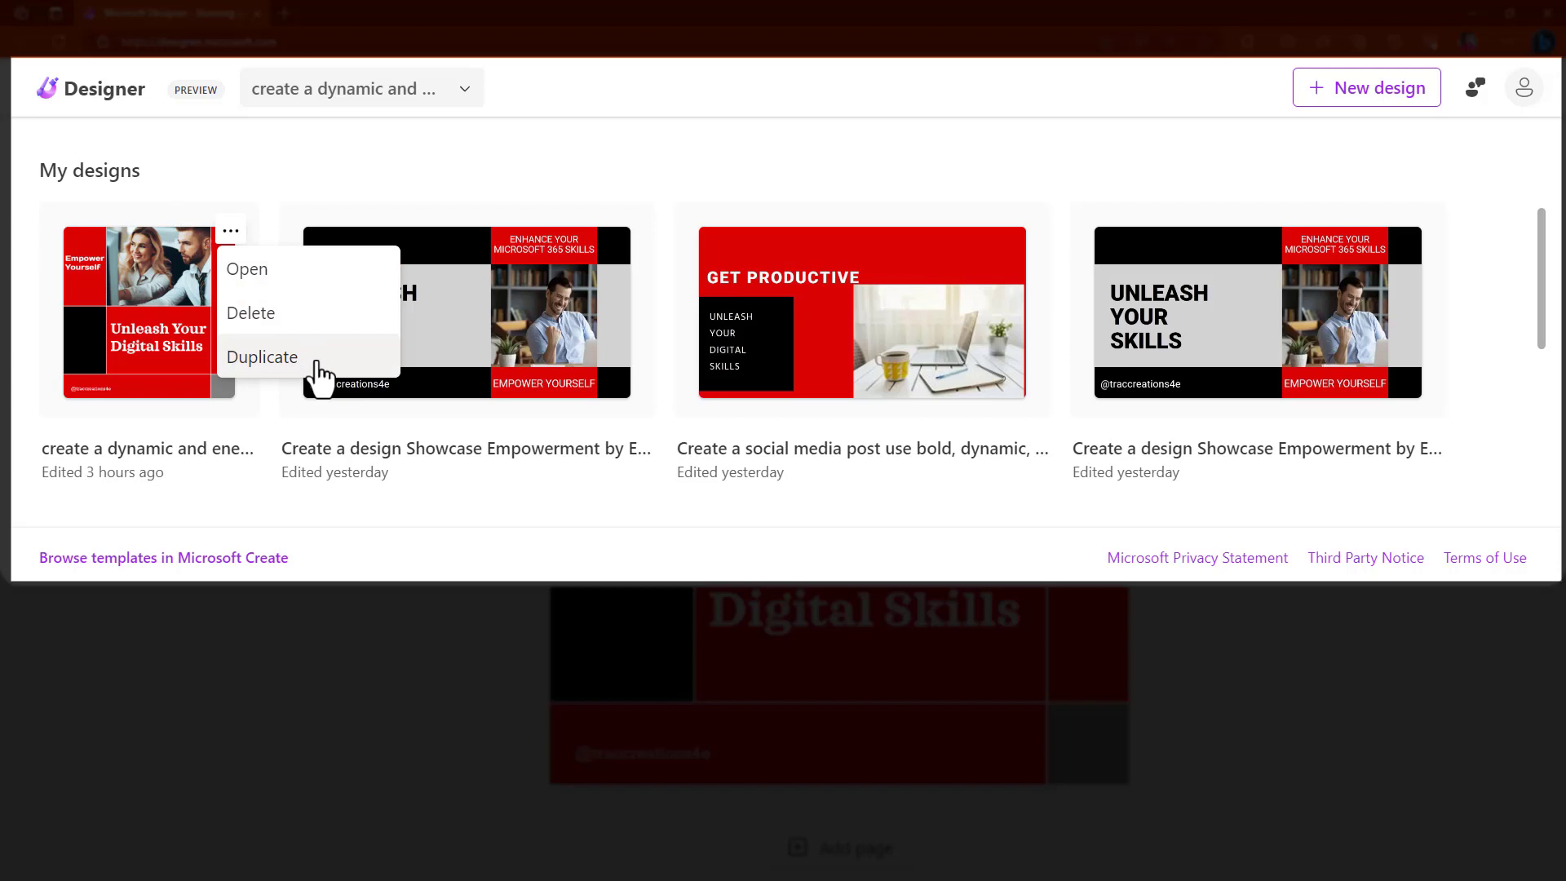
click(271, 276)
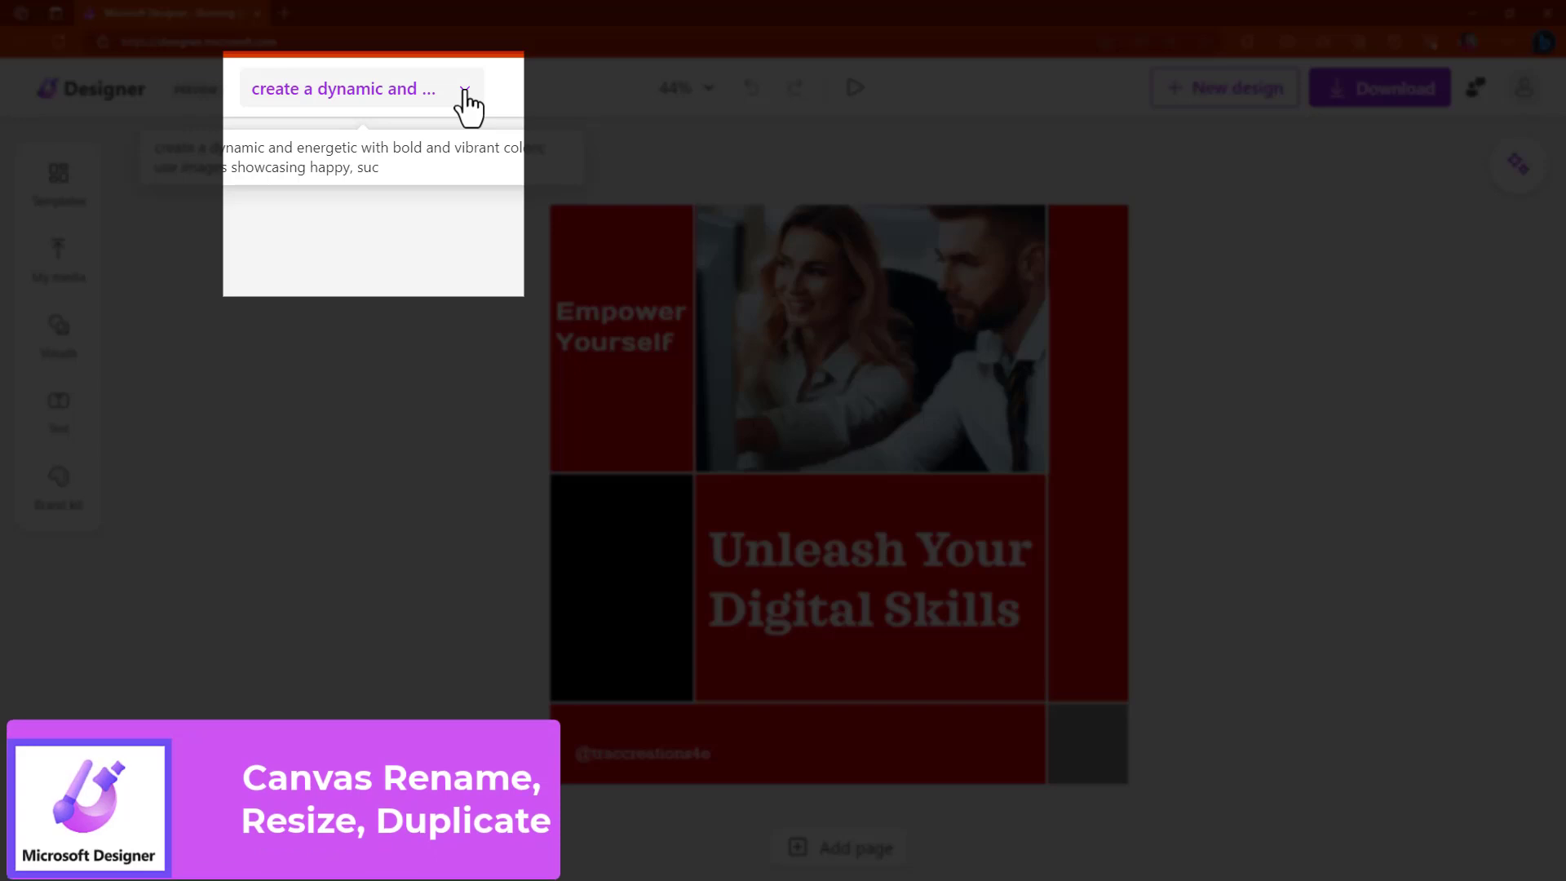
click(463, 89)
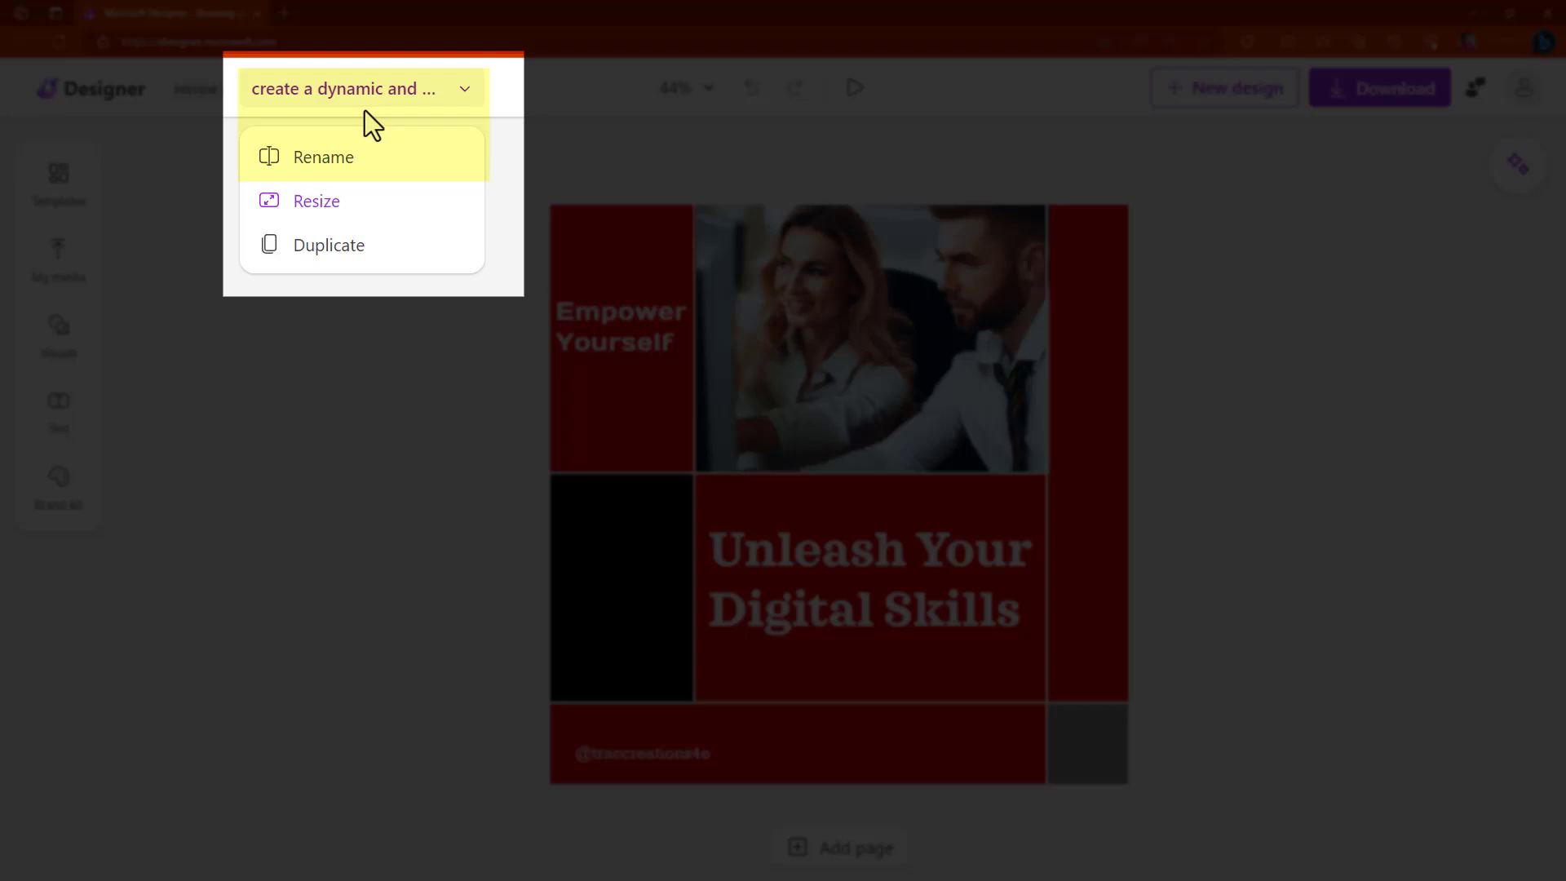
Scroll through the Resize social media and paper presets without applying one, keeping 1080 x 1080.
click(380, 204)
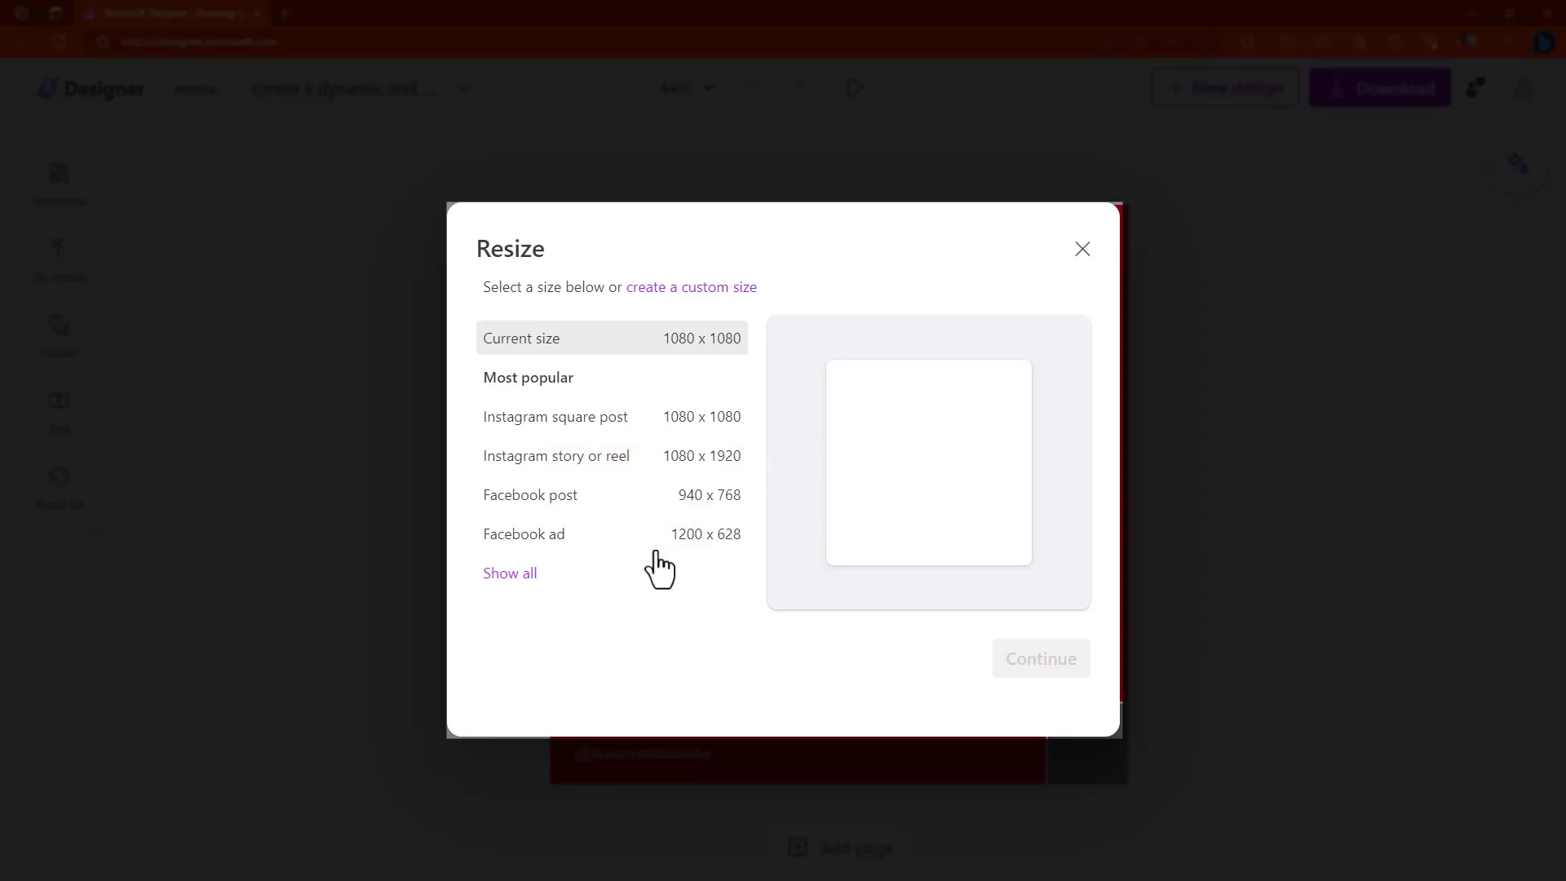
scroll(661, 482, down, 3)
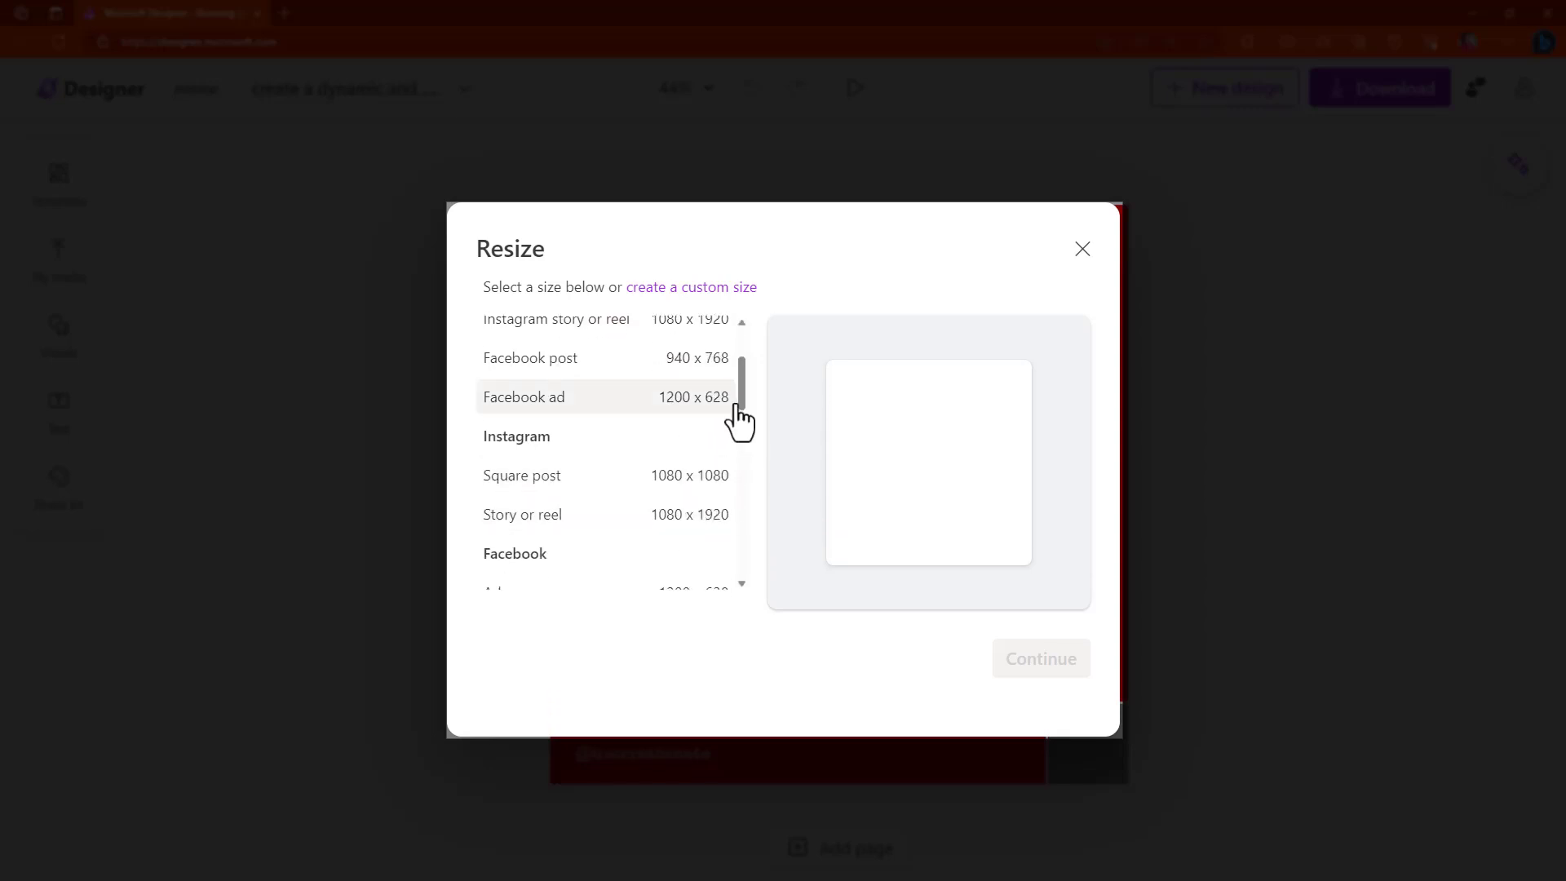
scroll(745, 419, down, 4)
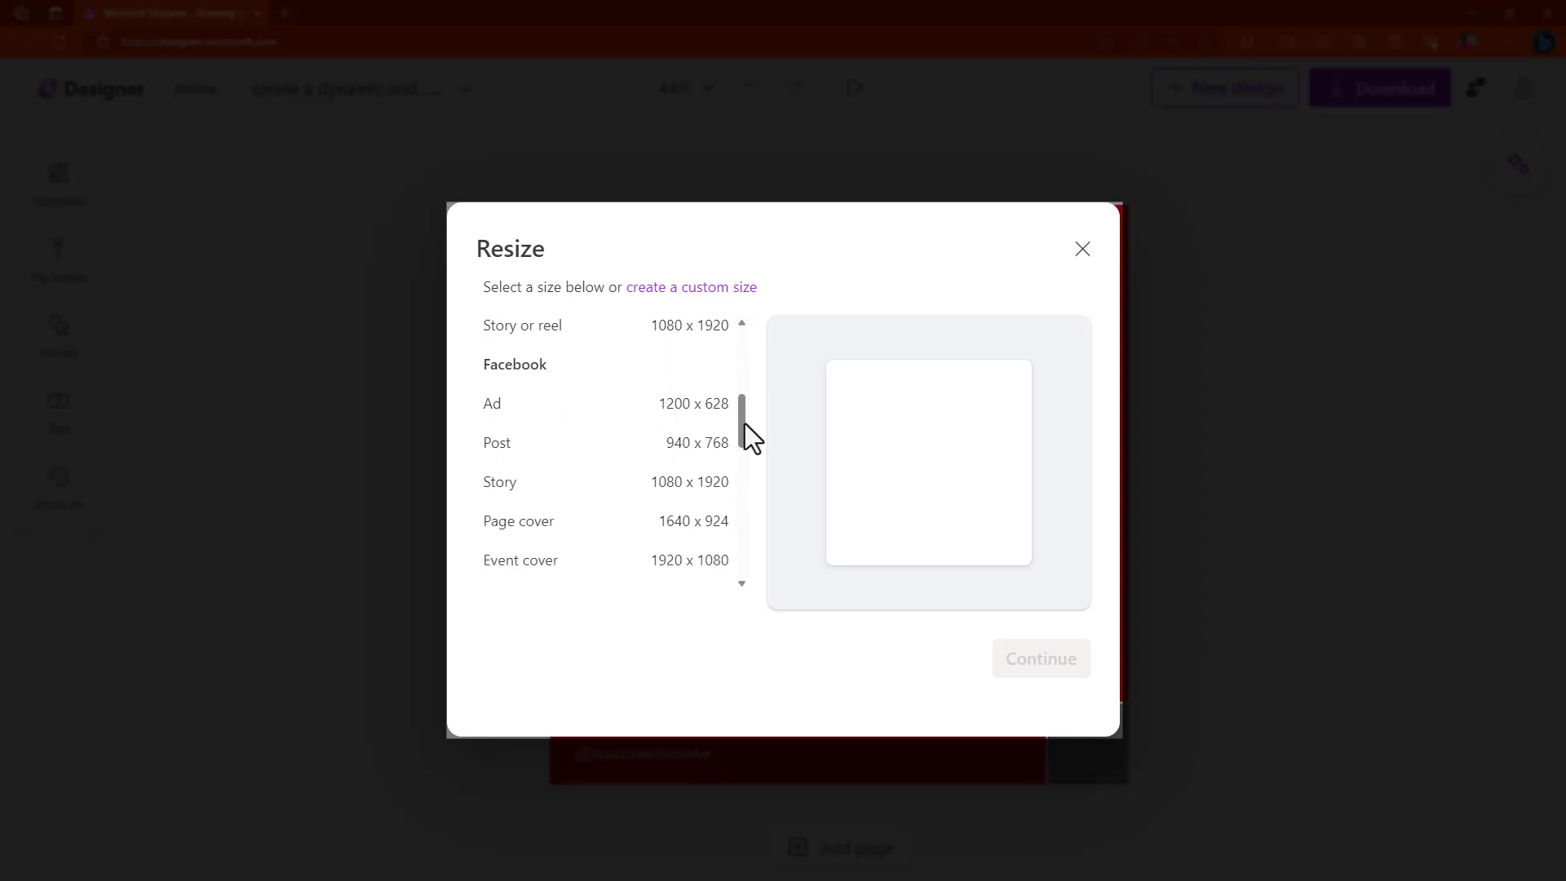
scroll(744, 423, down, 5)
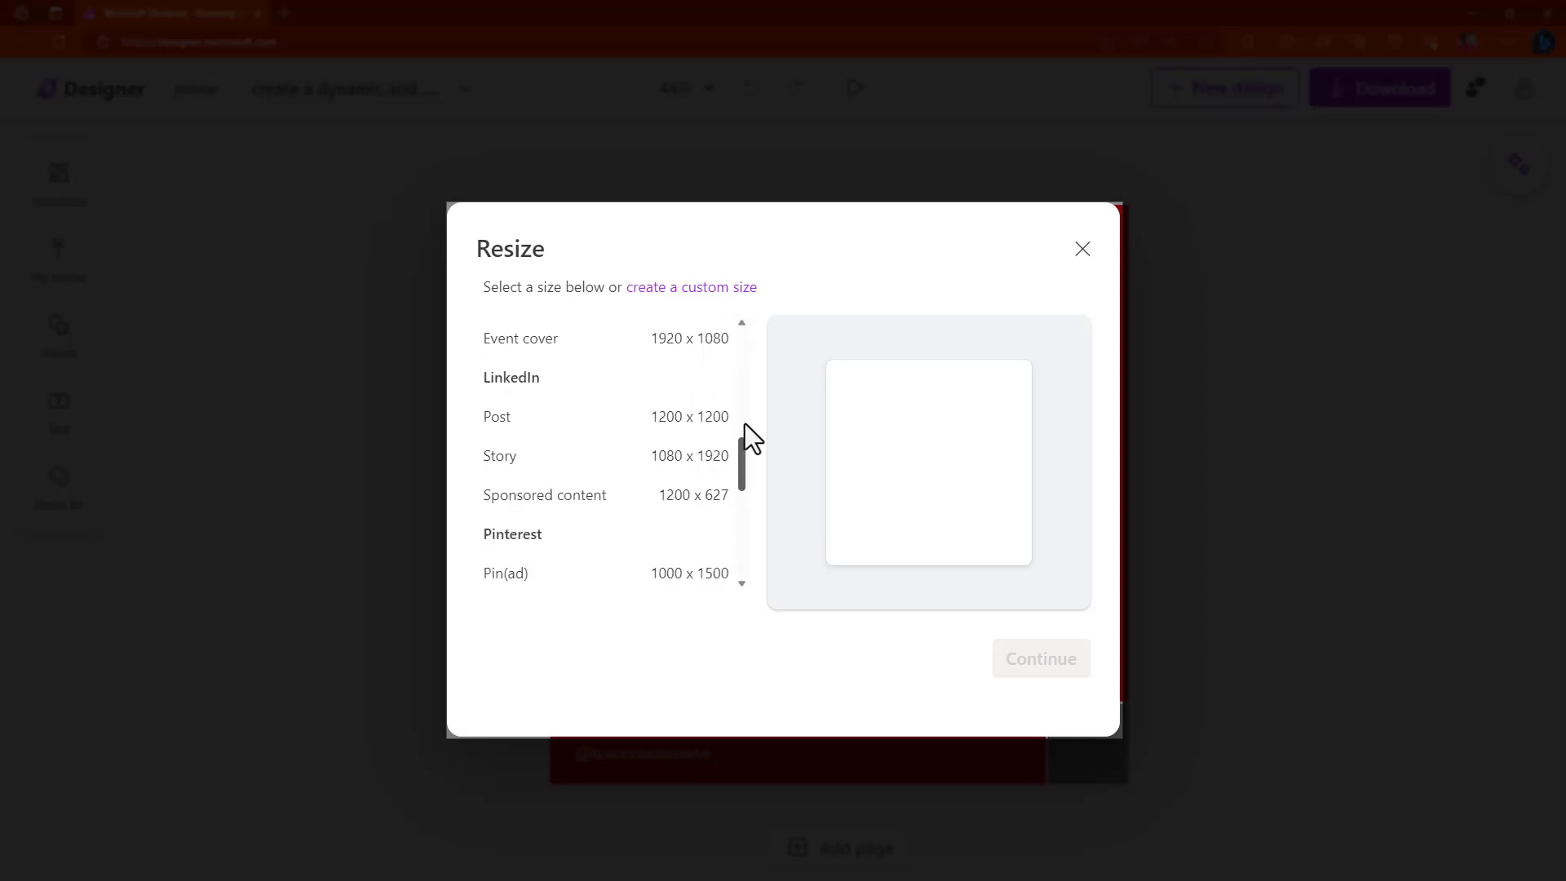
scroll(745, 424, down, 5)
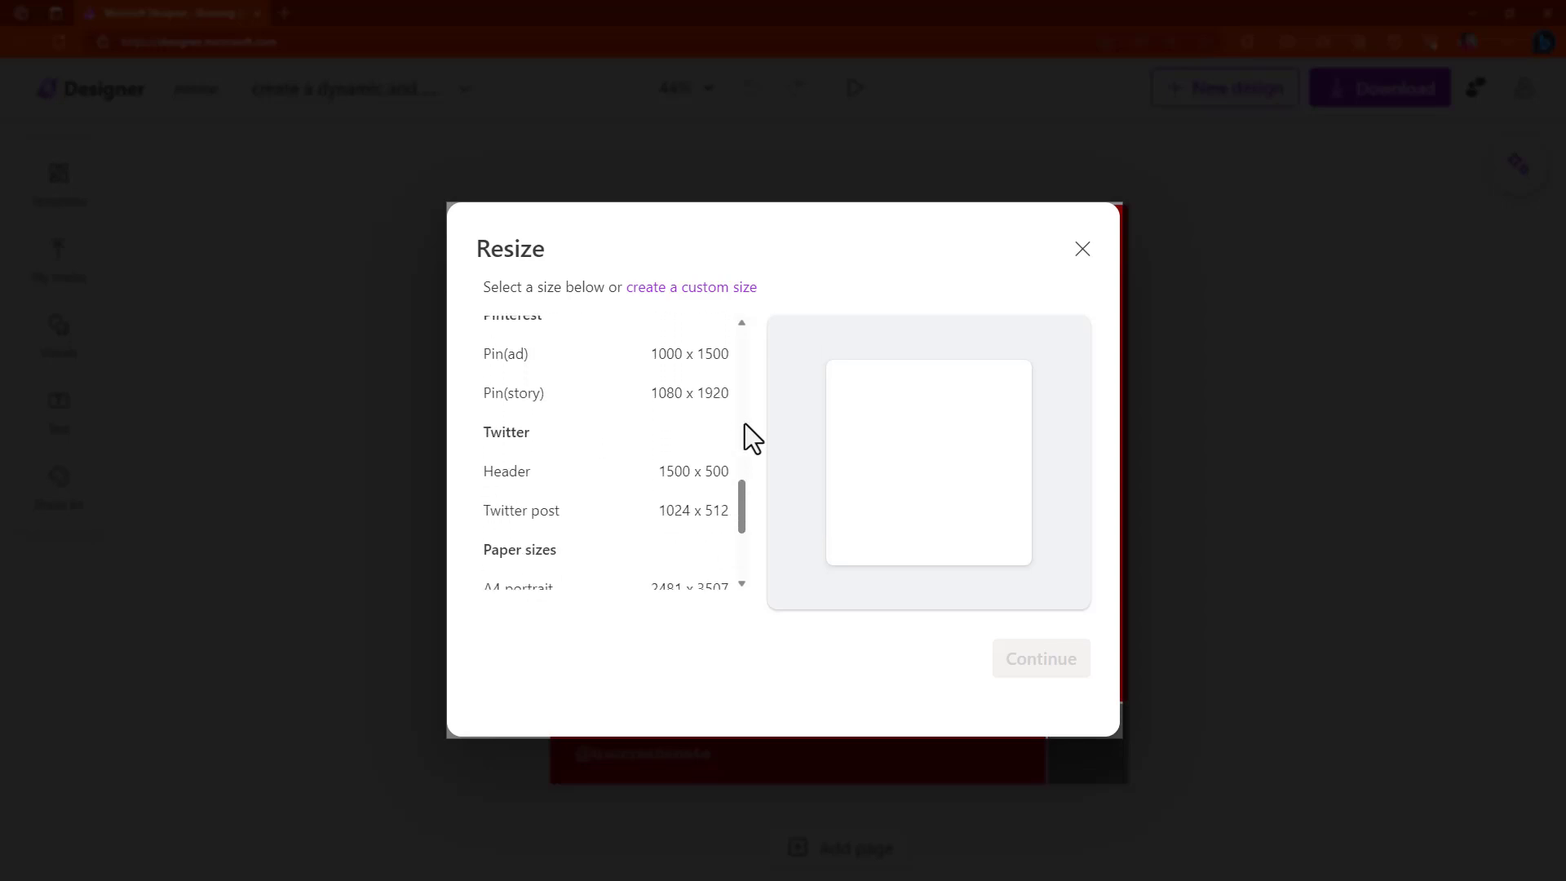
scroll(744, 424, down, 4)
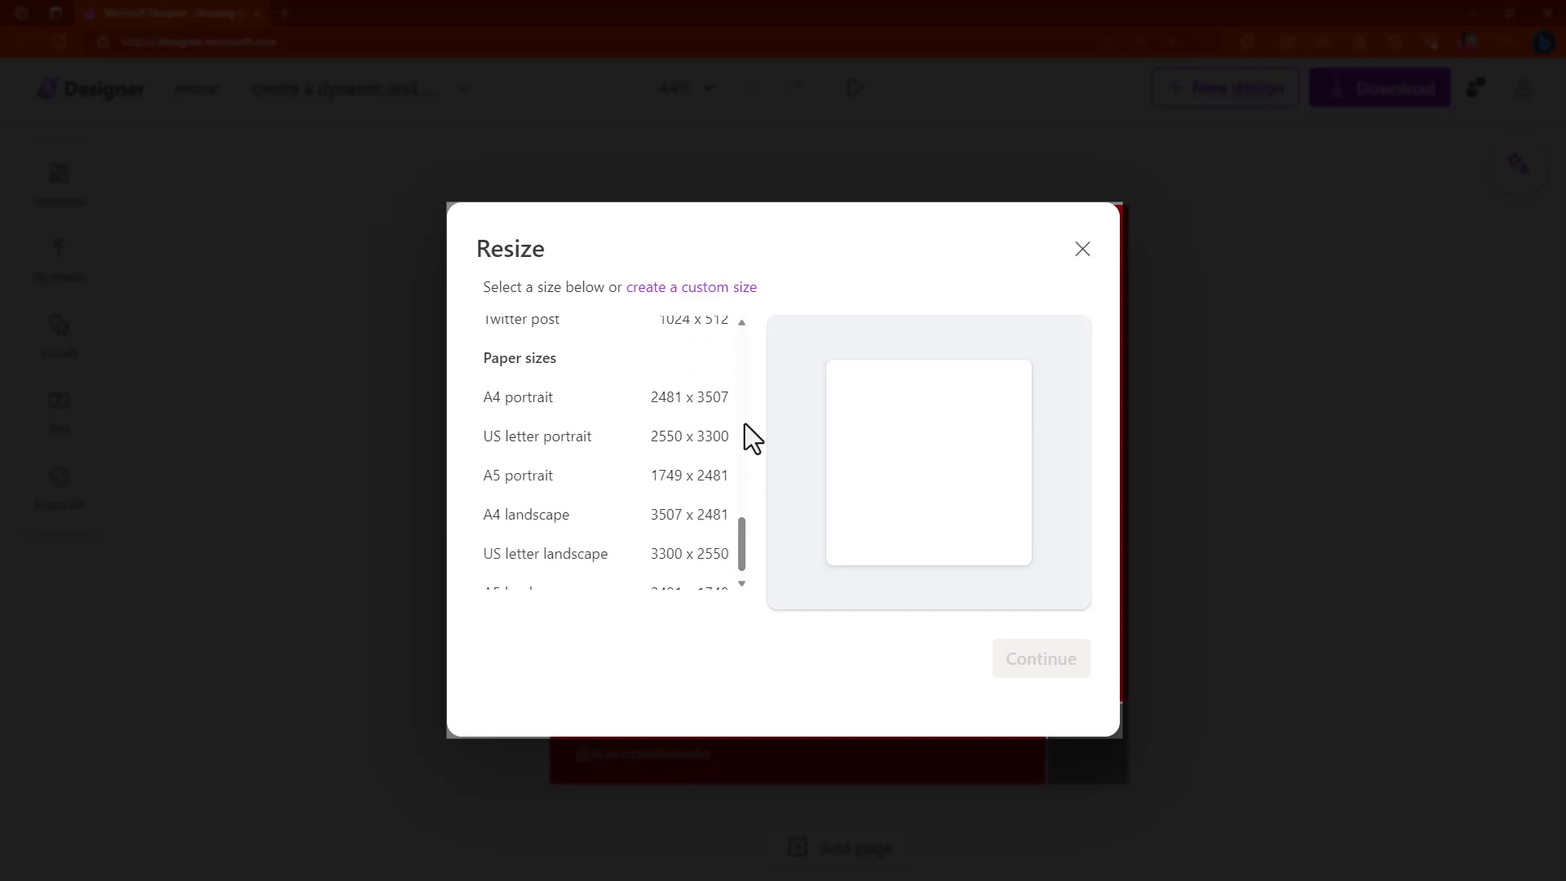
scroll(745, 424, down, 1)
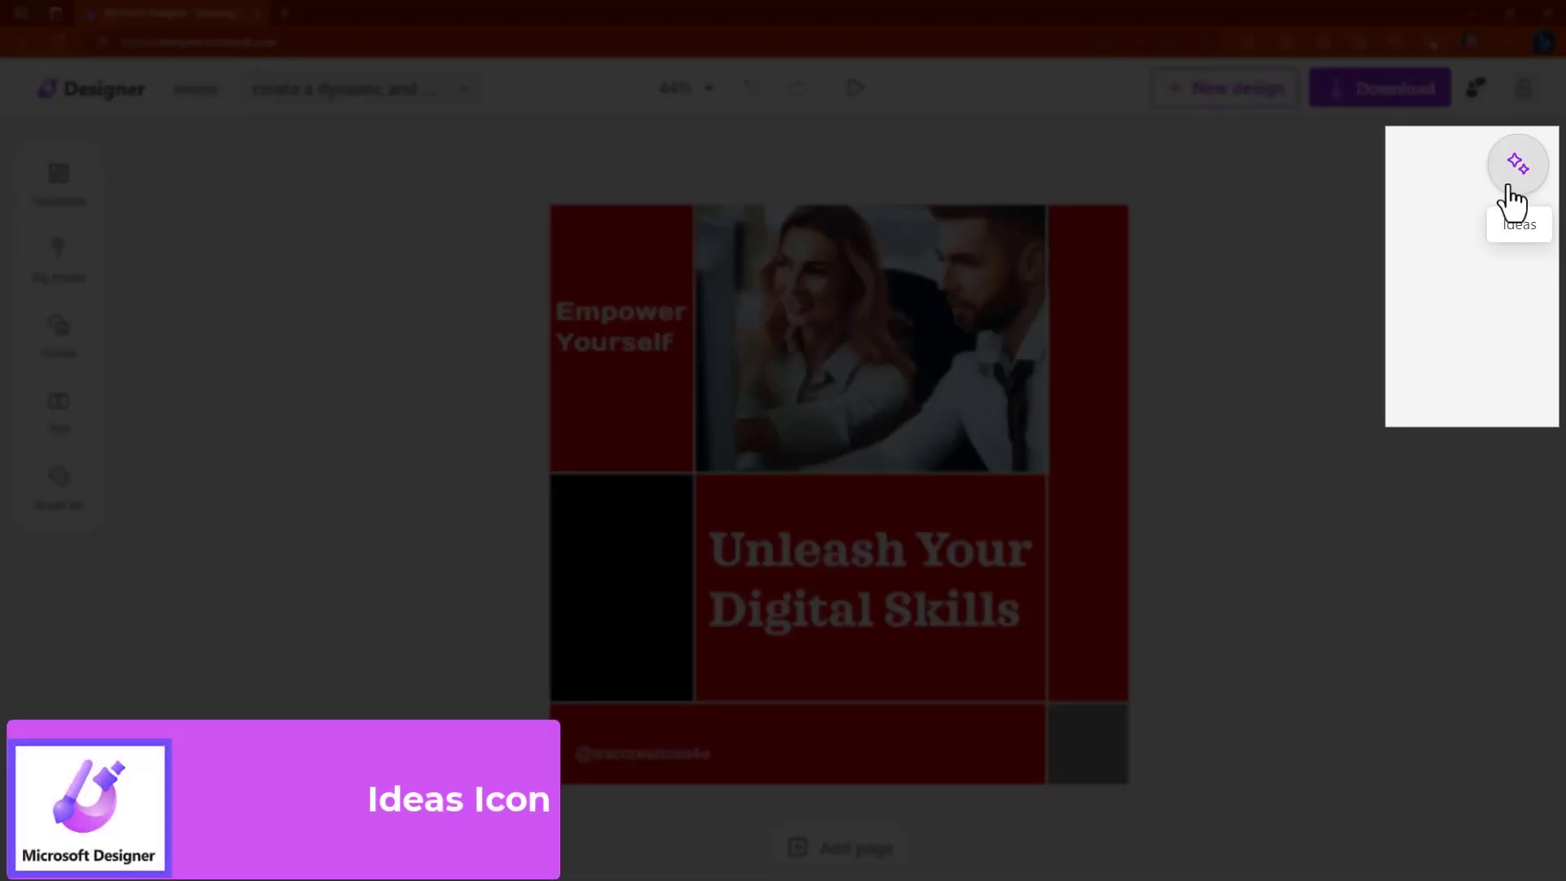
Open and close the Ideas suggestions panel, then view the Add page menu.
click(1509, 187)
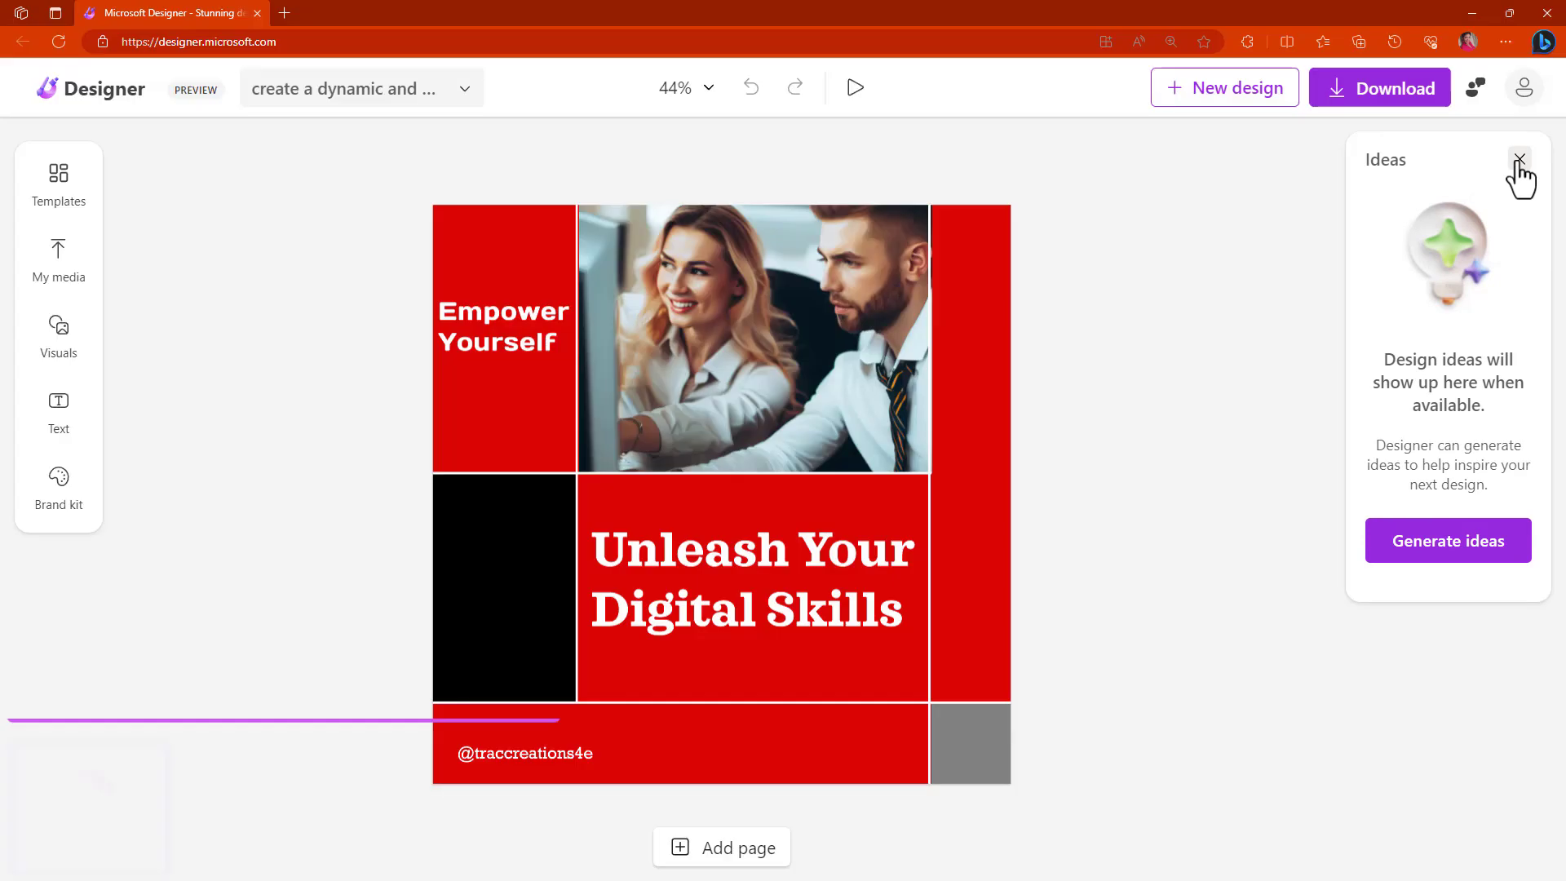
click(1518, 163)
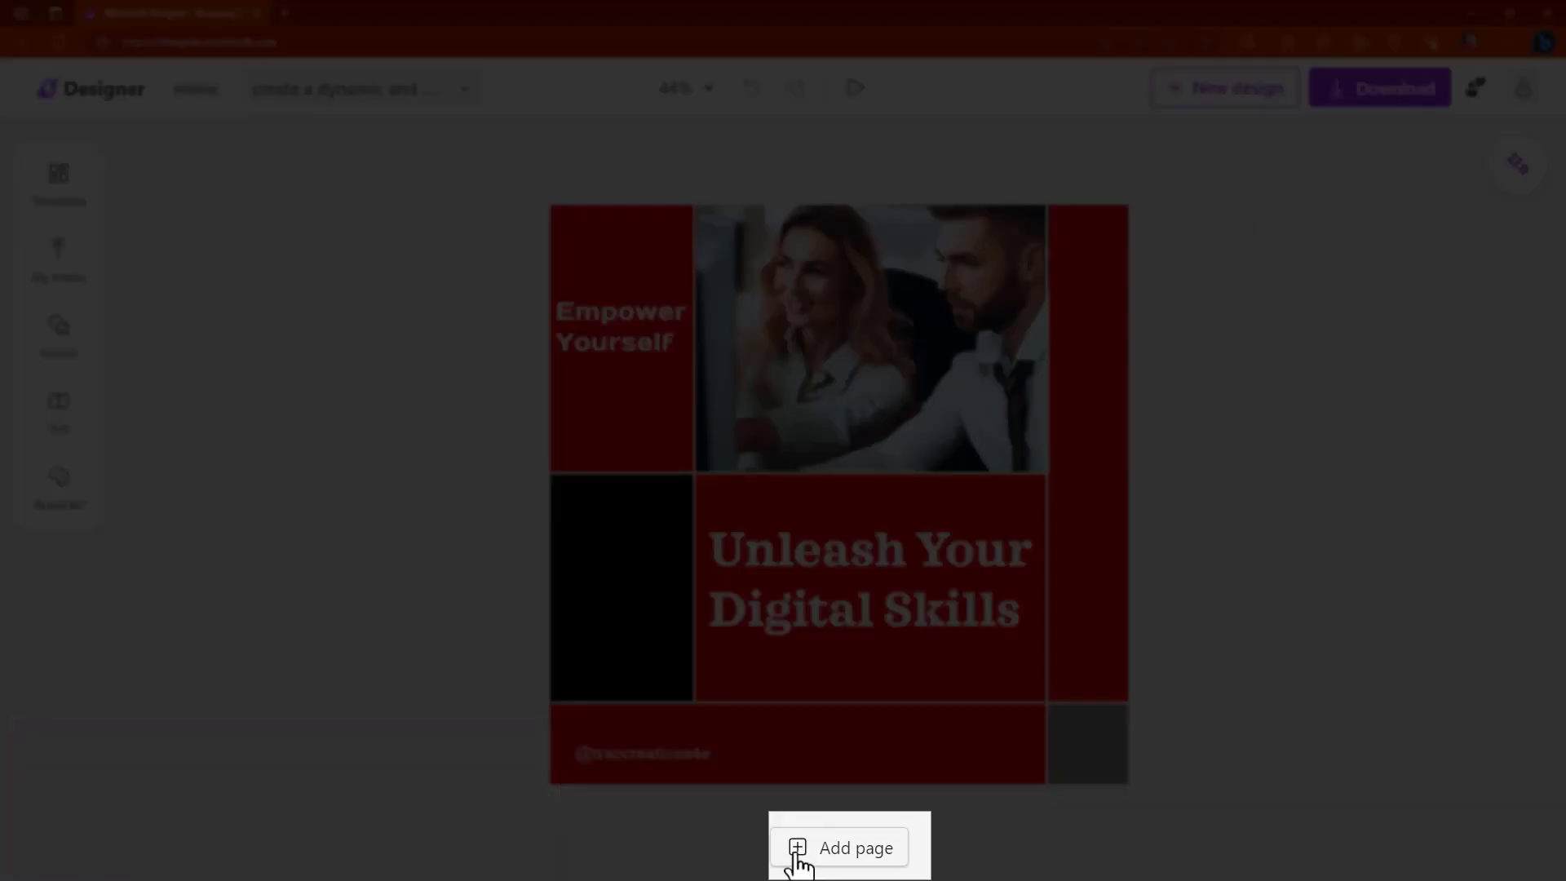
click(797, 853)
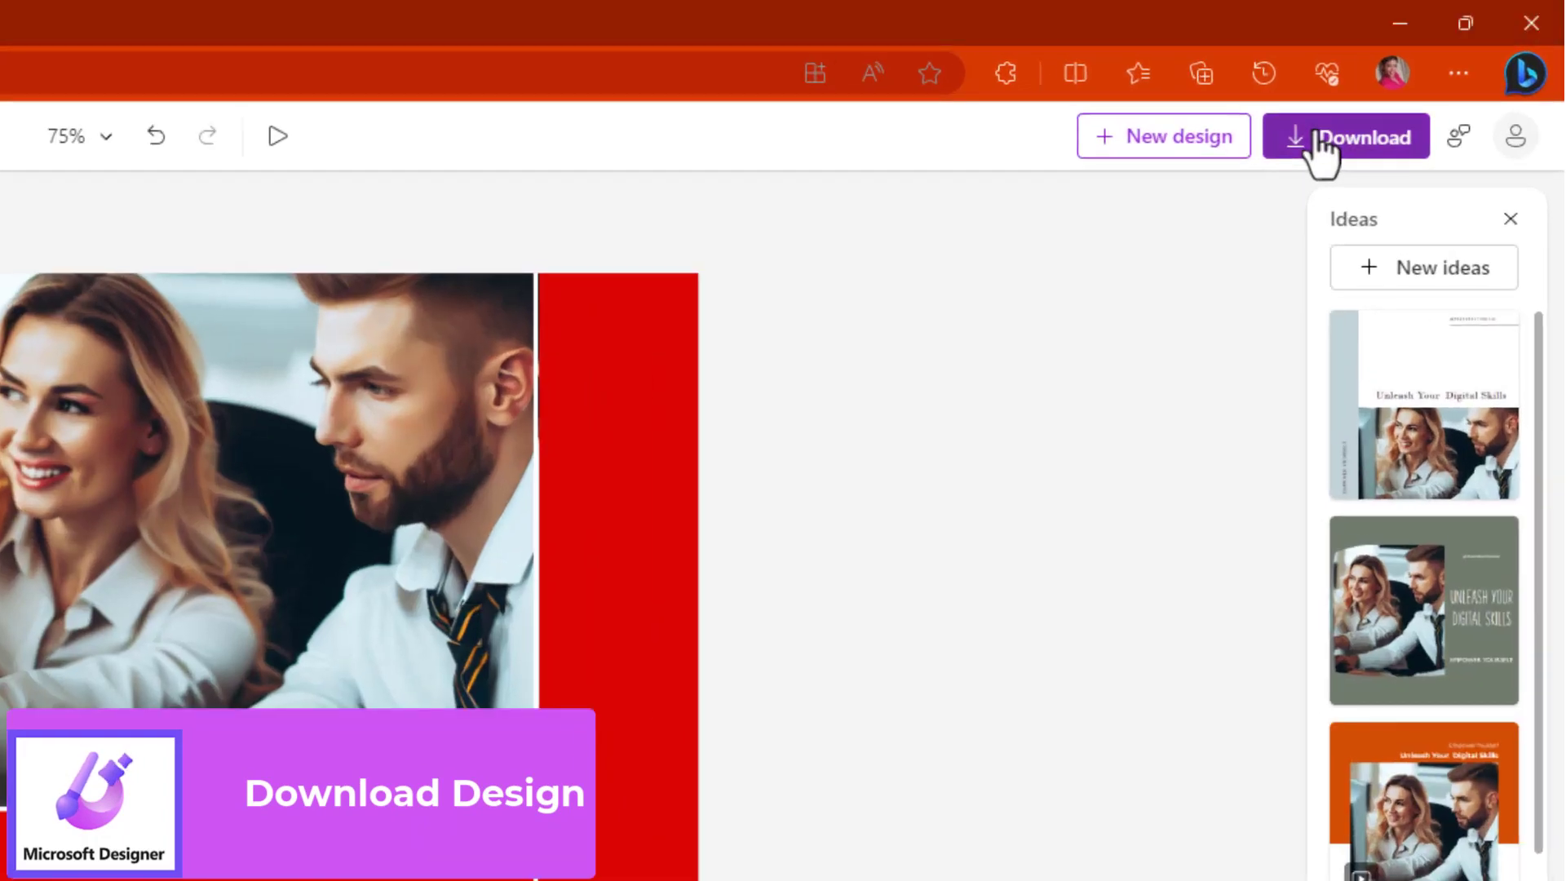
Download the post as an MP4 (Recommended) file with Remove watermark checked.
click(1319, 137)
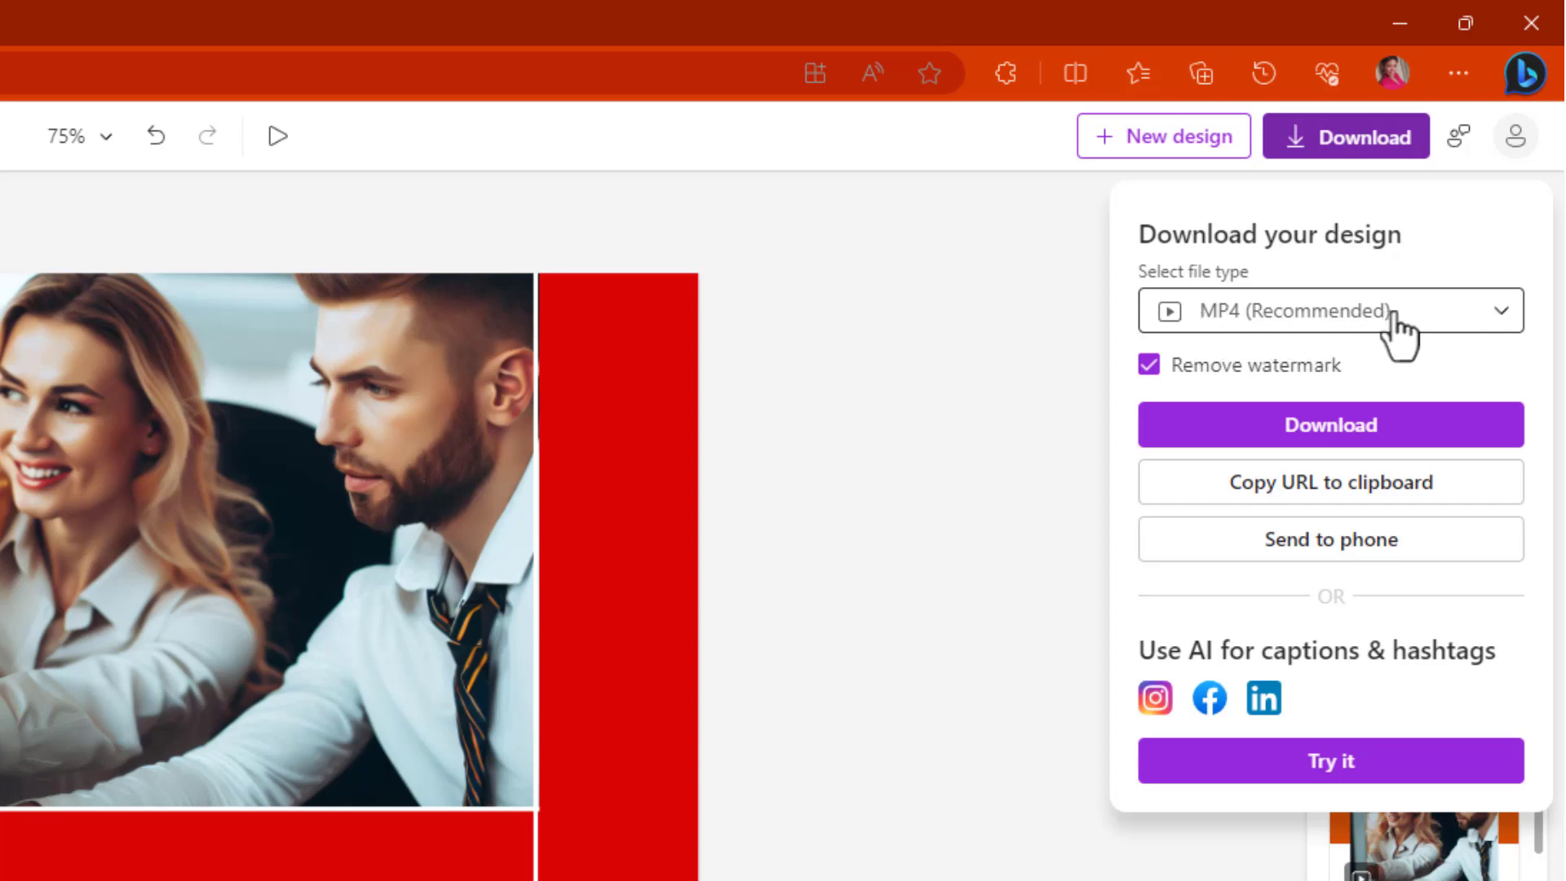
click(1505, 320)
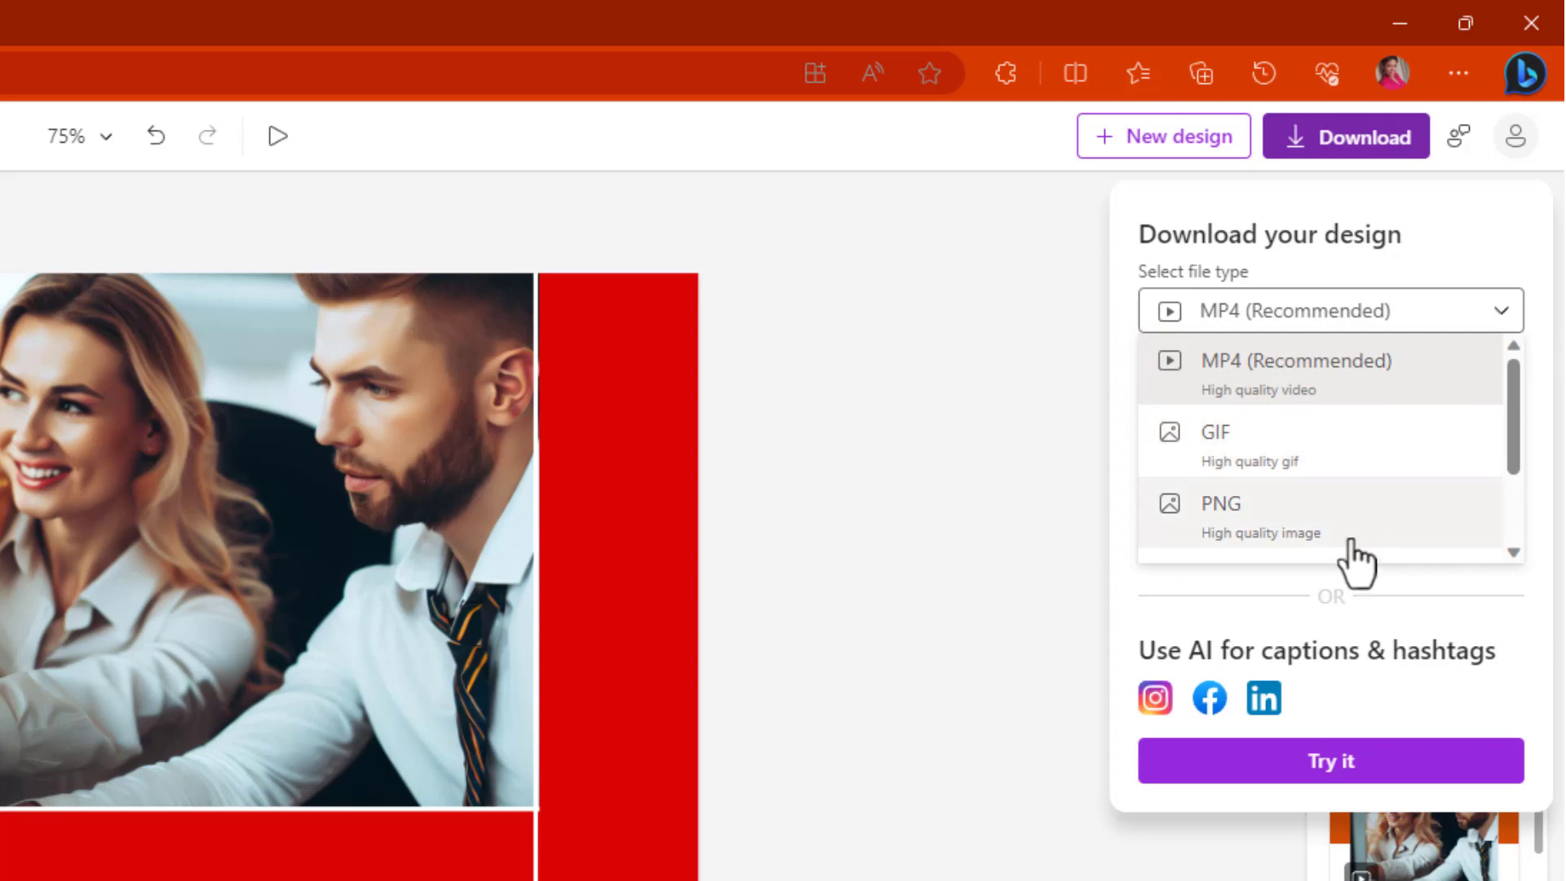
click(1157, 383)
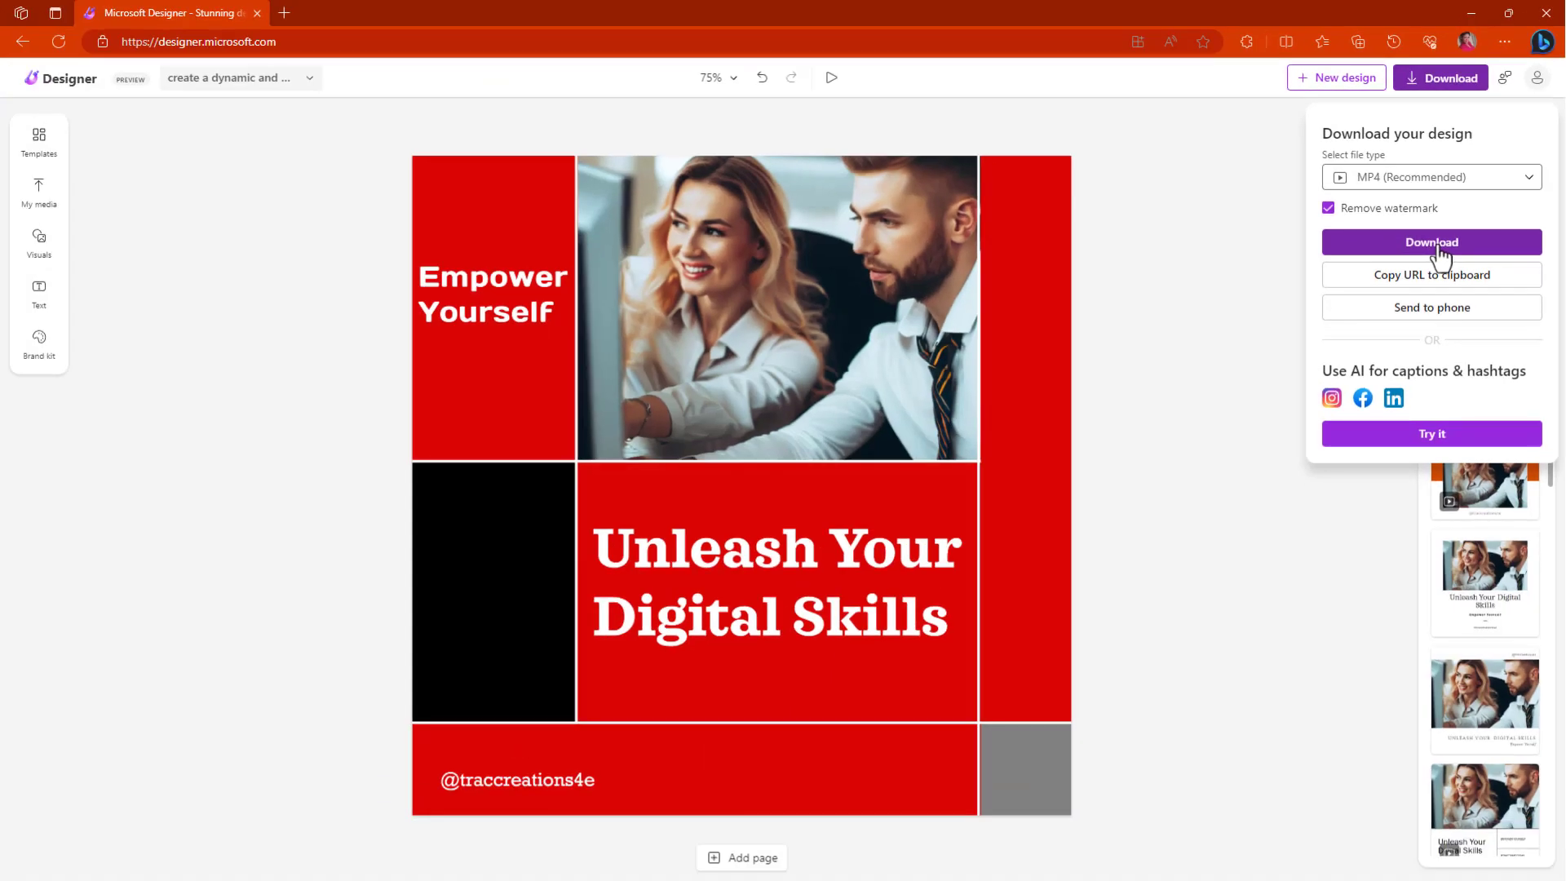
click(1338, 426)
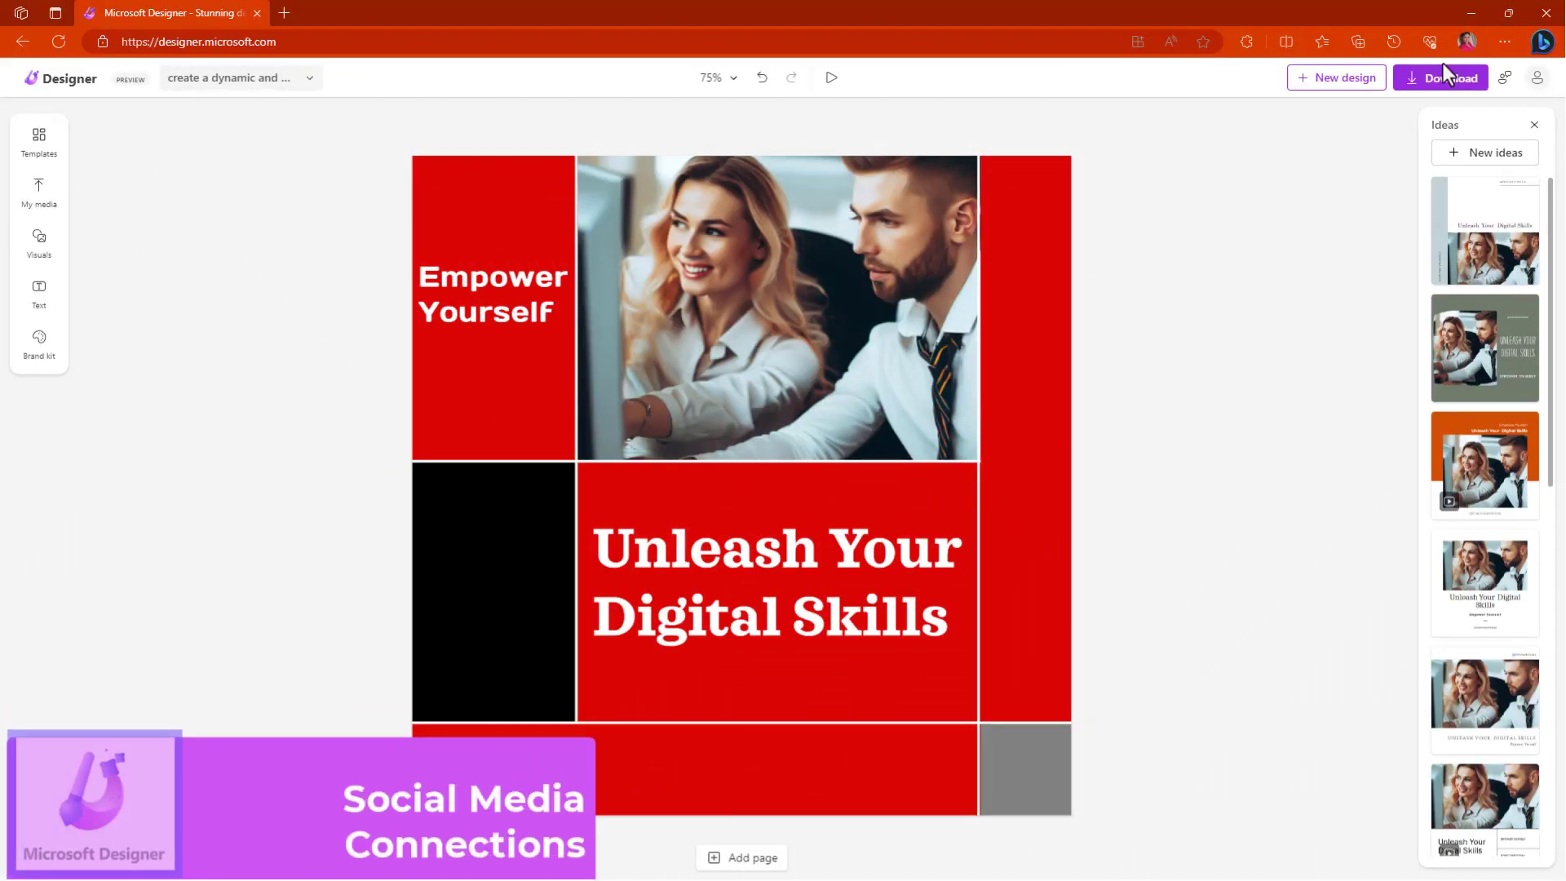
Reopen the download and sharing options to start a LinkedIn post with AI captions.
click(1444, 89)
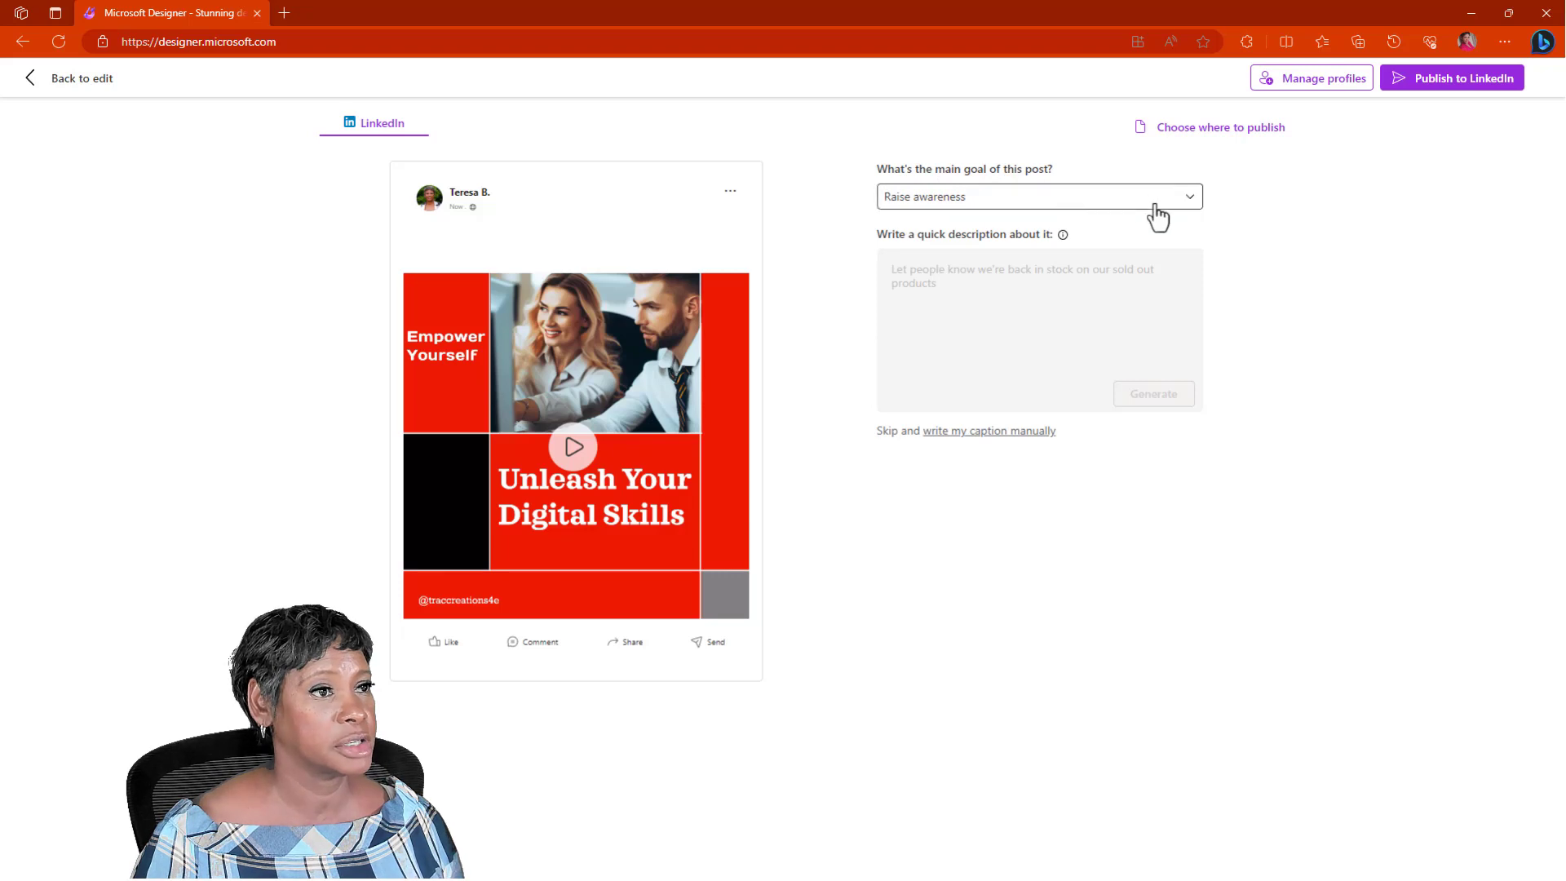
Set the goal to Build your community, paste the Microsoft 365 description, and generate captions.
click(1182, 206)
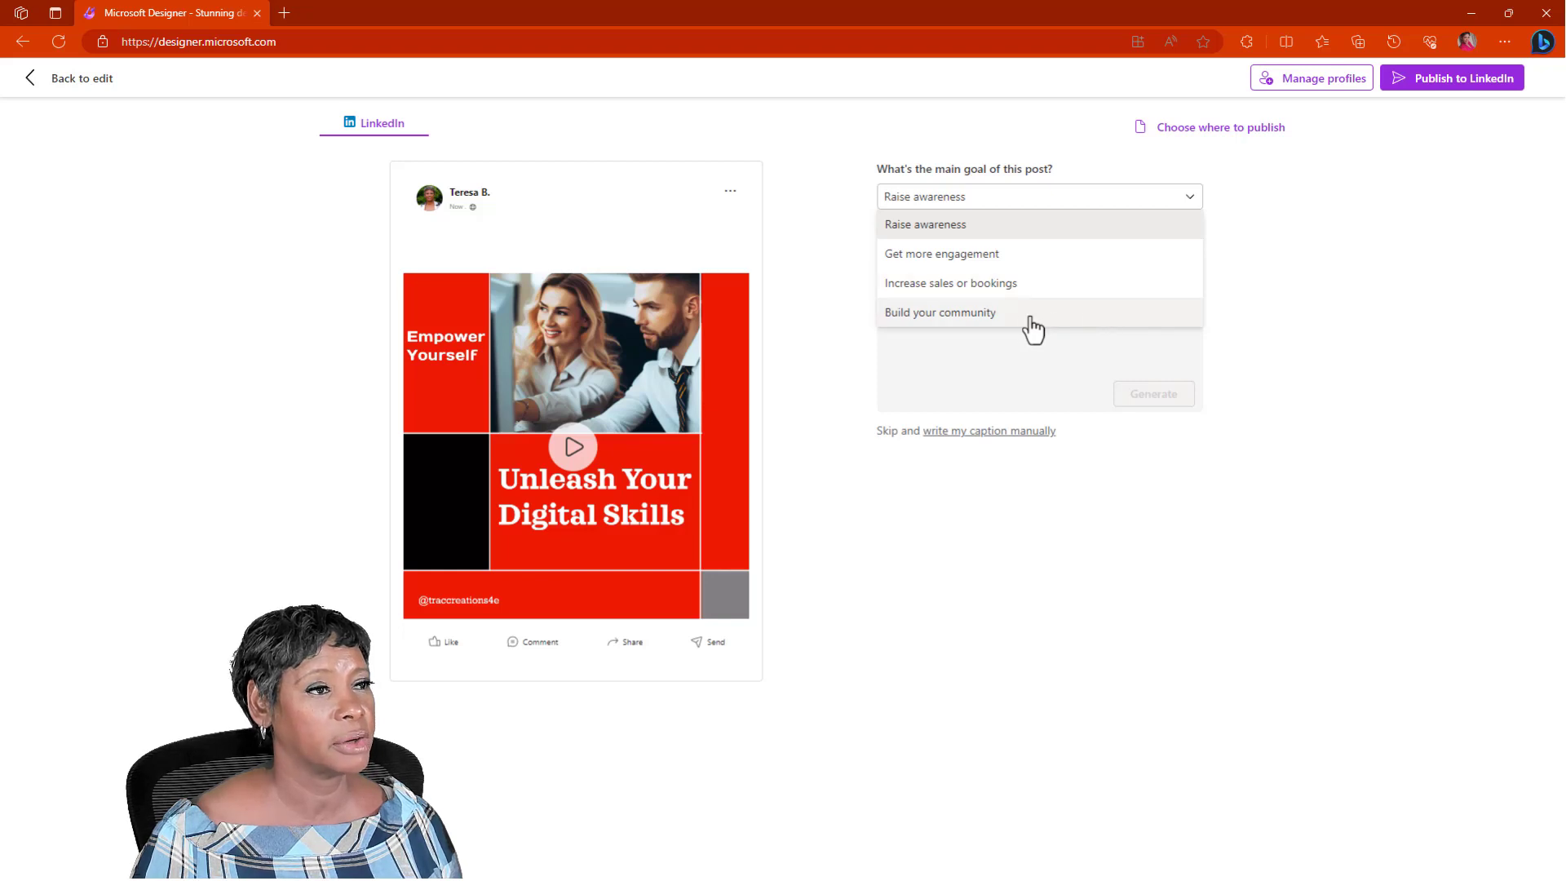
click(972, 314)
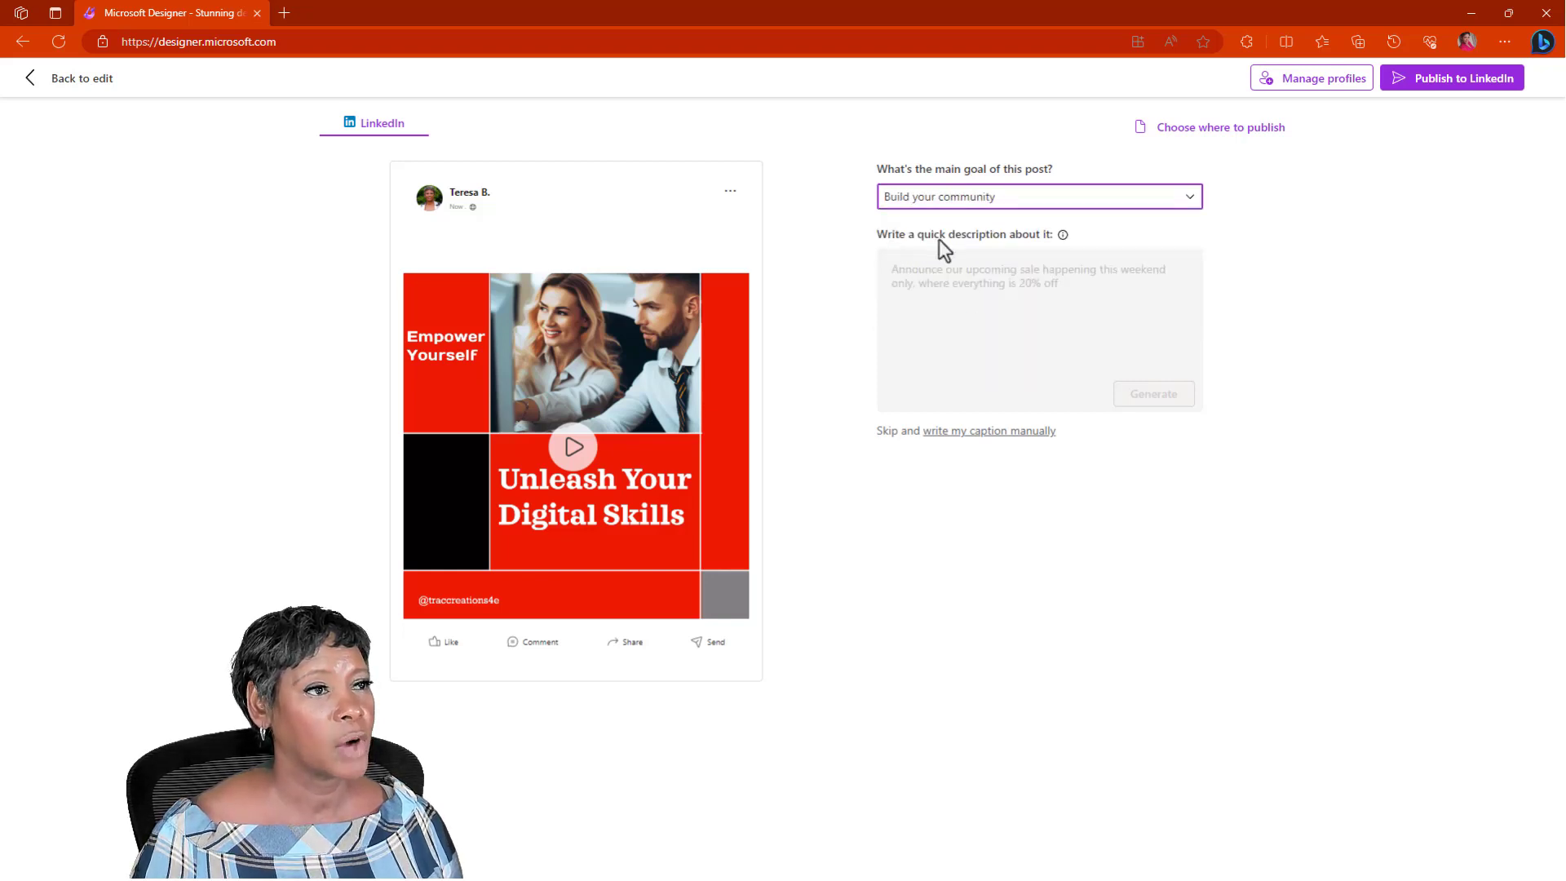
click(896, 311)
text(Empowering Microsoft 365 Users Unleash Your Digital Skills)
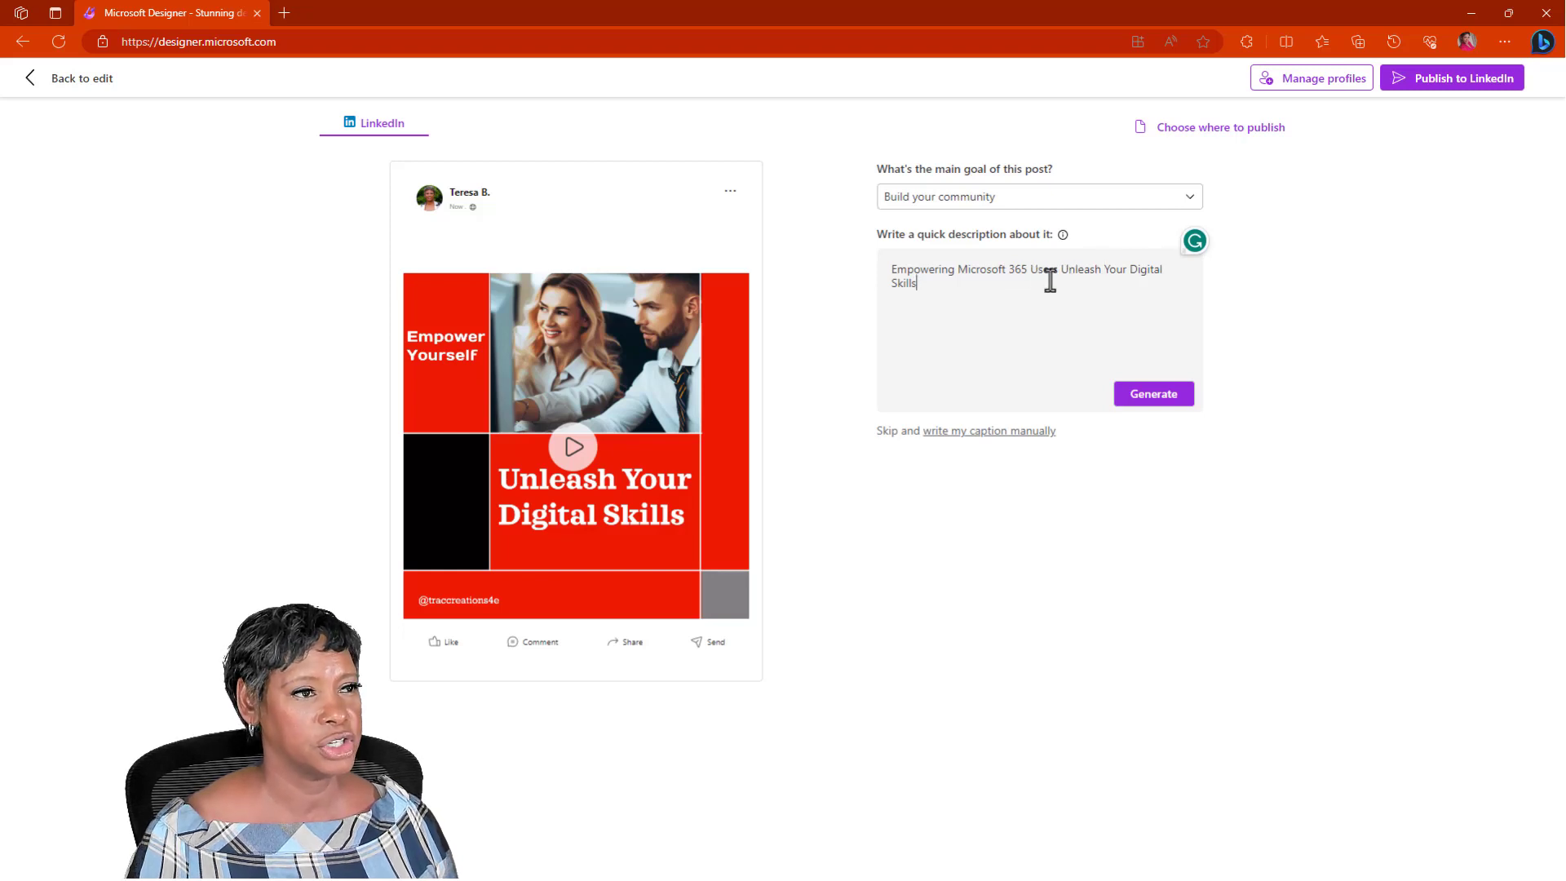
click(1171, 400)
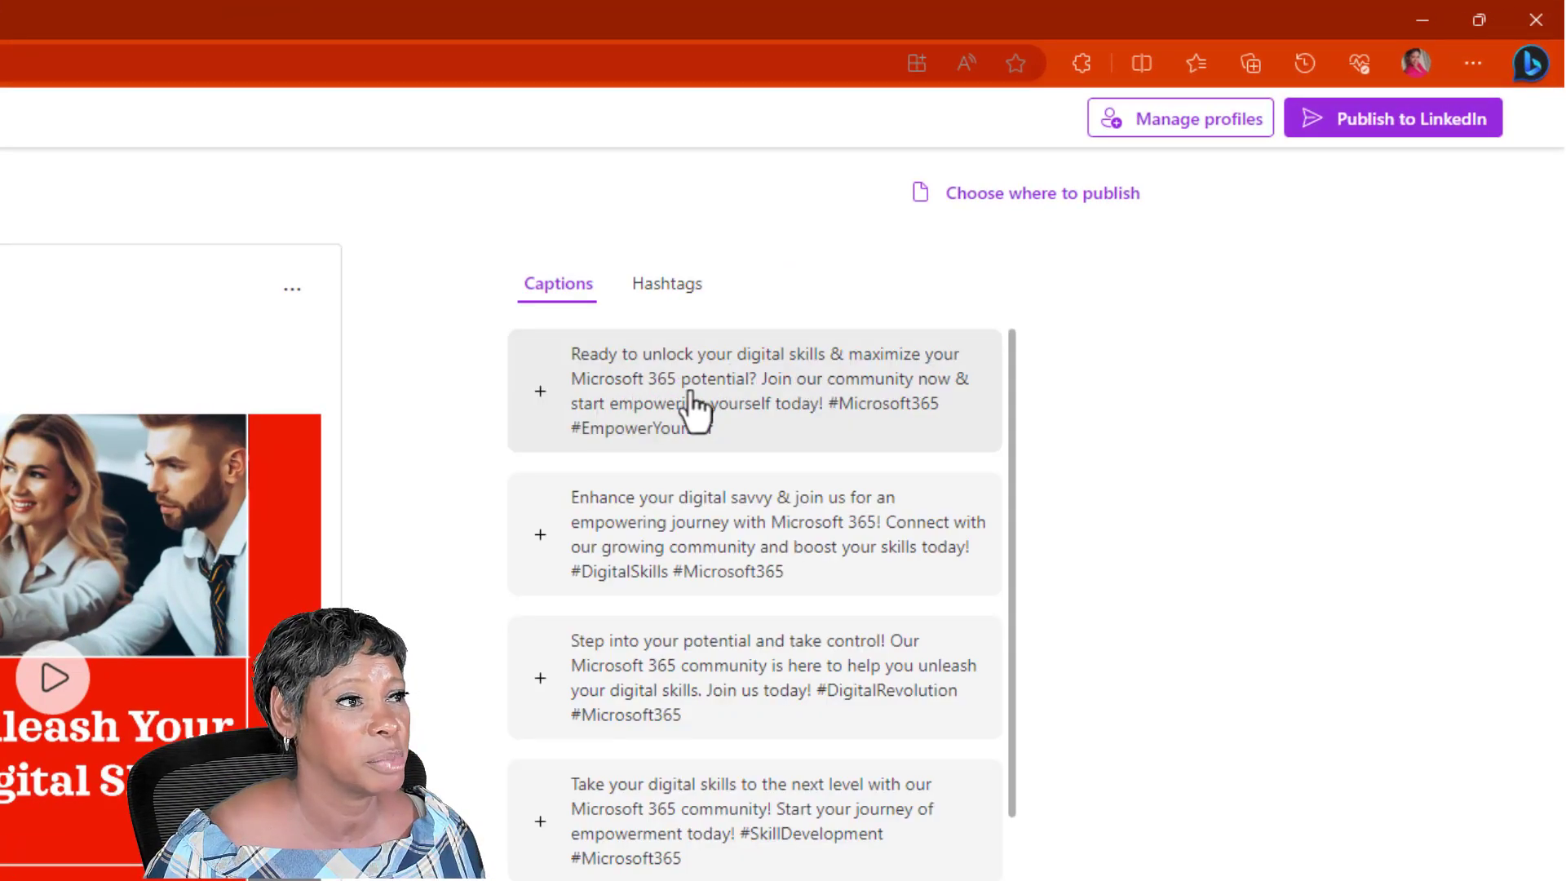
Add a fresh set of suggested hashtags, select the LinkedIn account, and publish the post.
scroll(892, 567, down, 2)
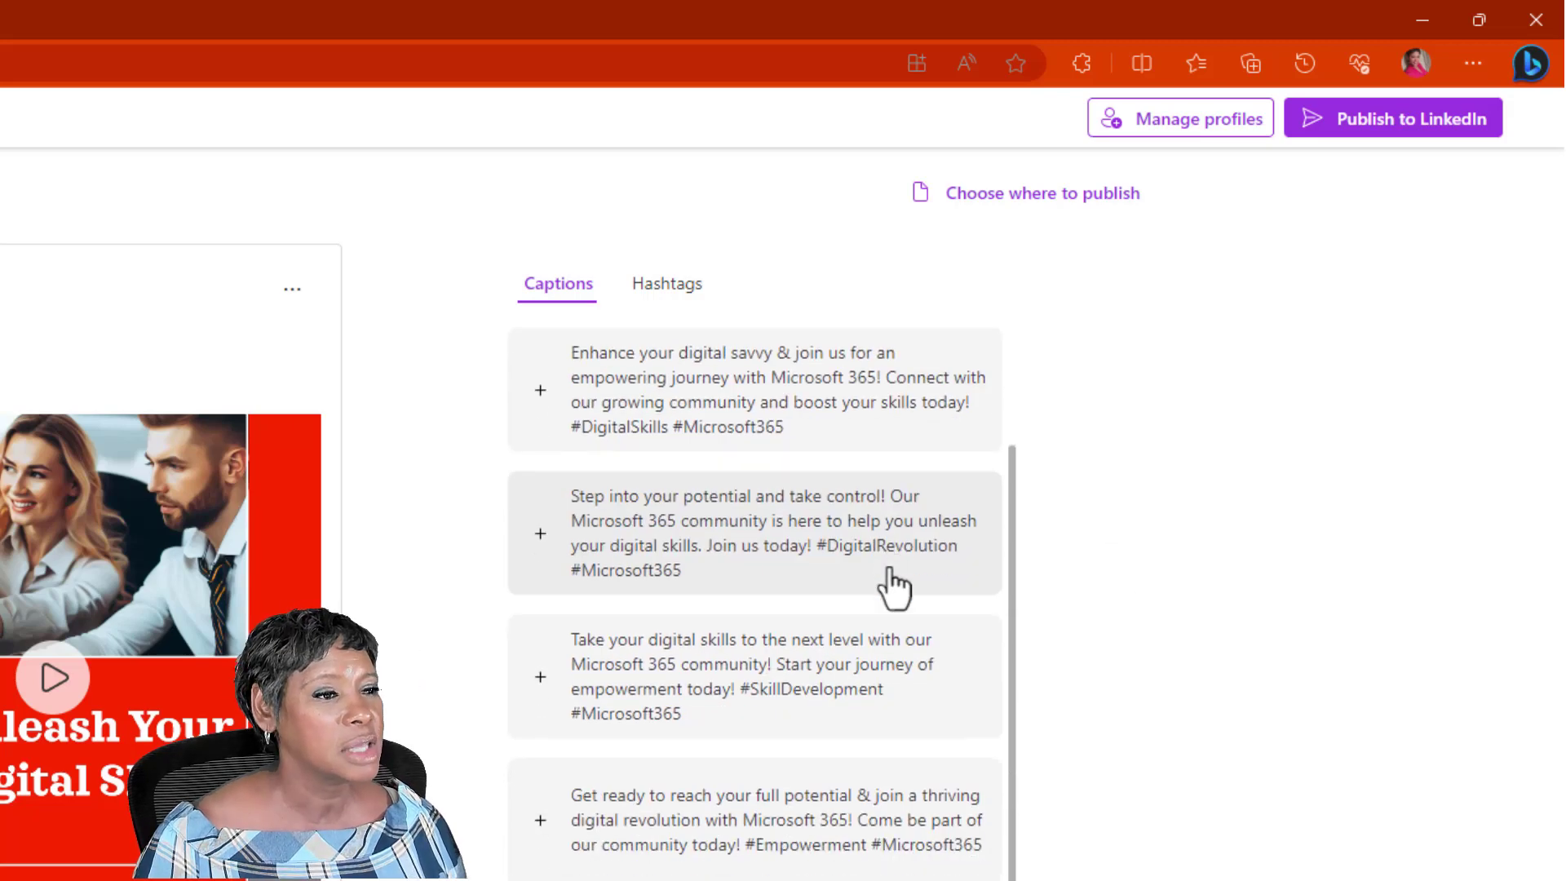
scroll(684, 852, up, 2)
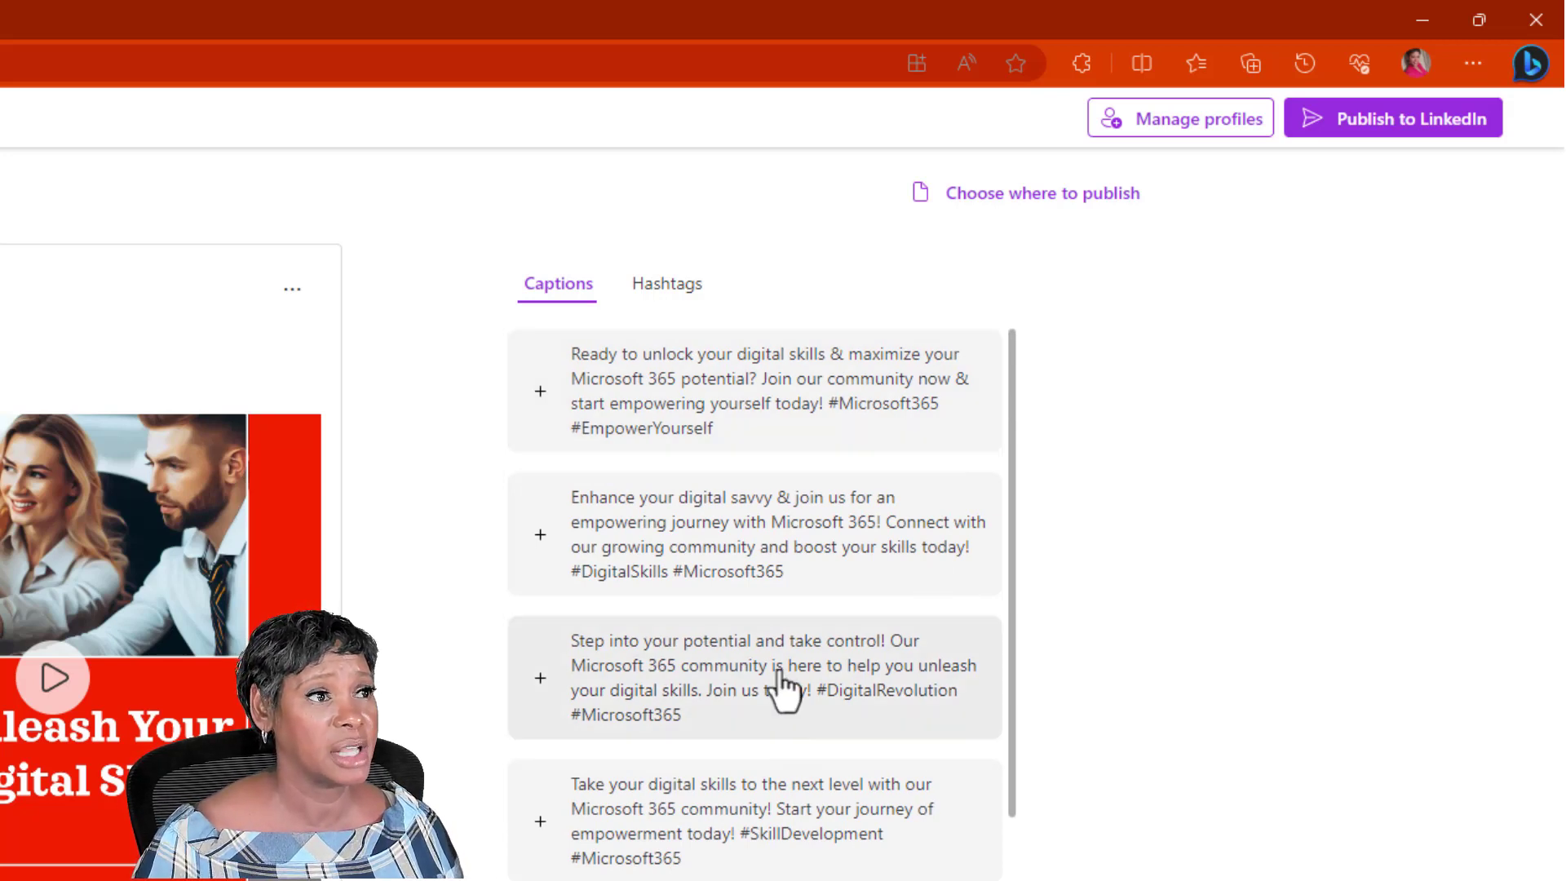
click(670, 303)
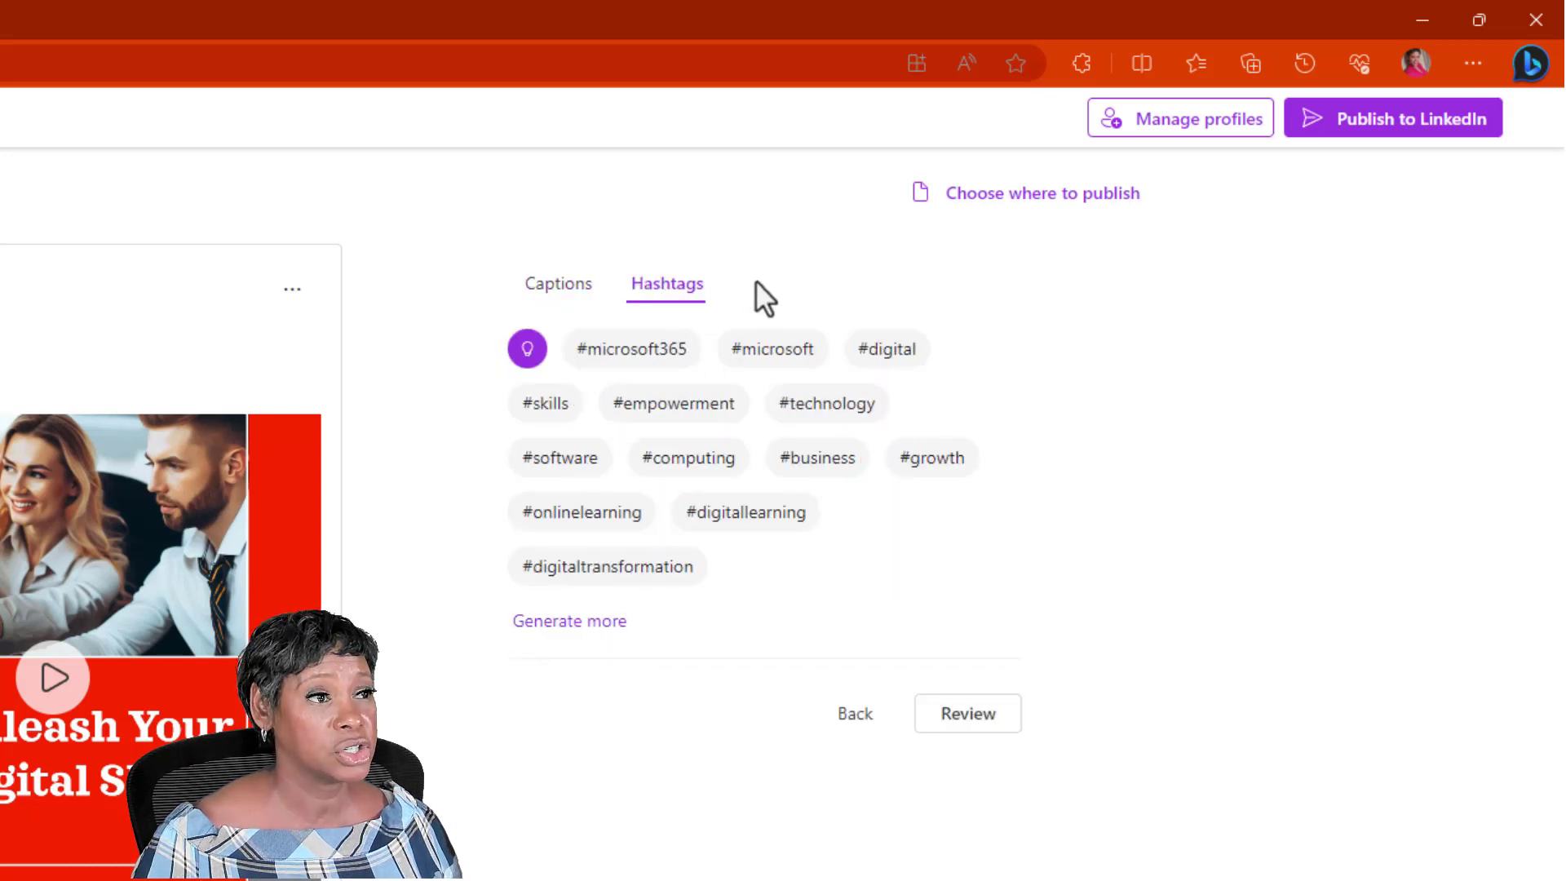
click(577, 623)
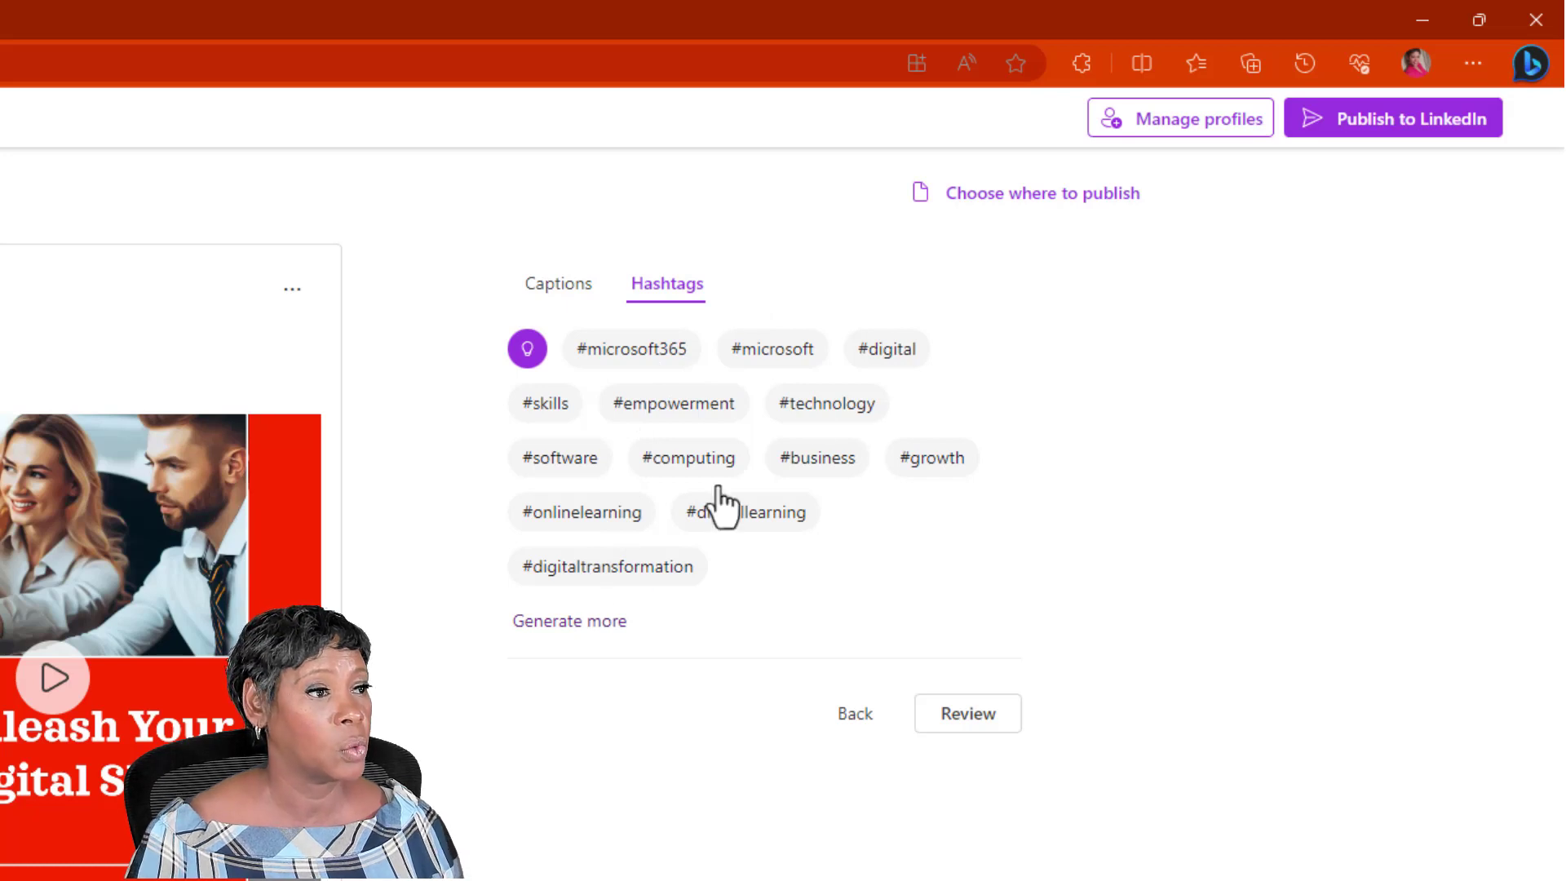
click(1023, 204)
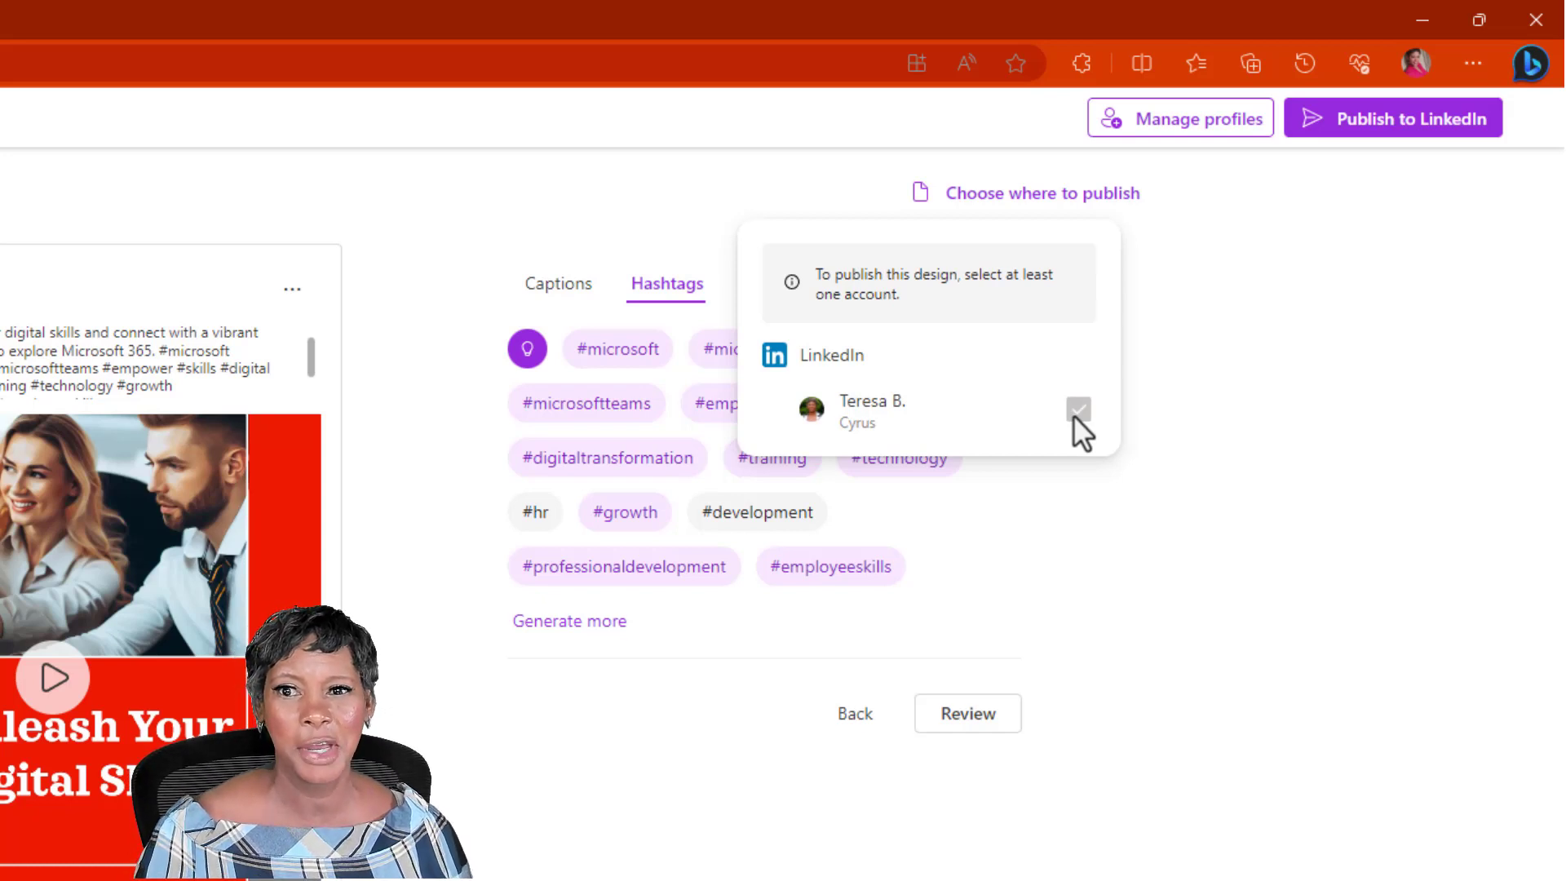
click(1391, 123)
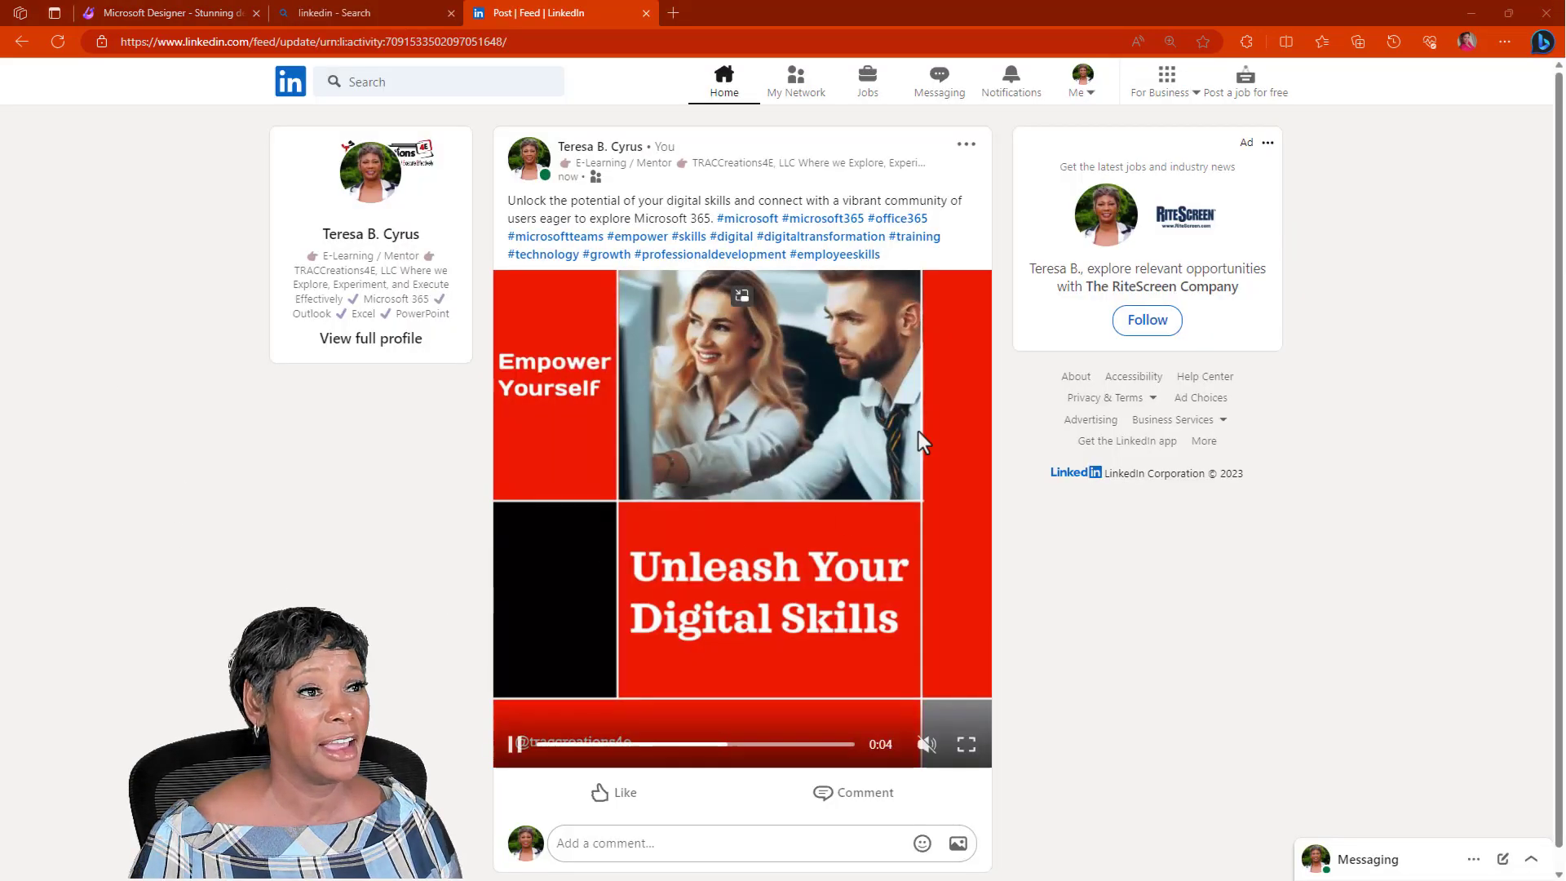
Scroll the LinkedIn feed to view the published post with its caption and hashtags.
scroll(840, 444, down, 1)
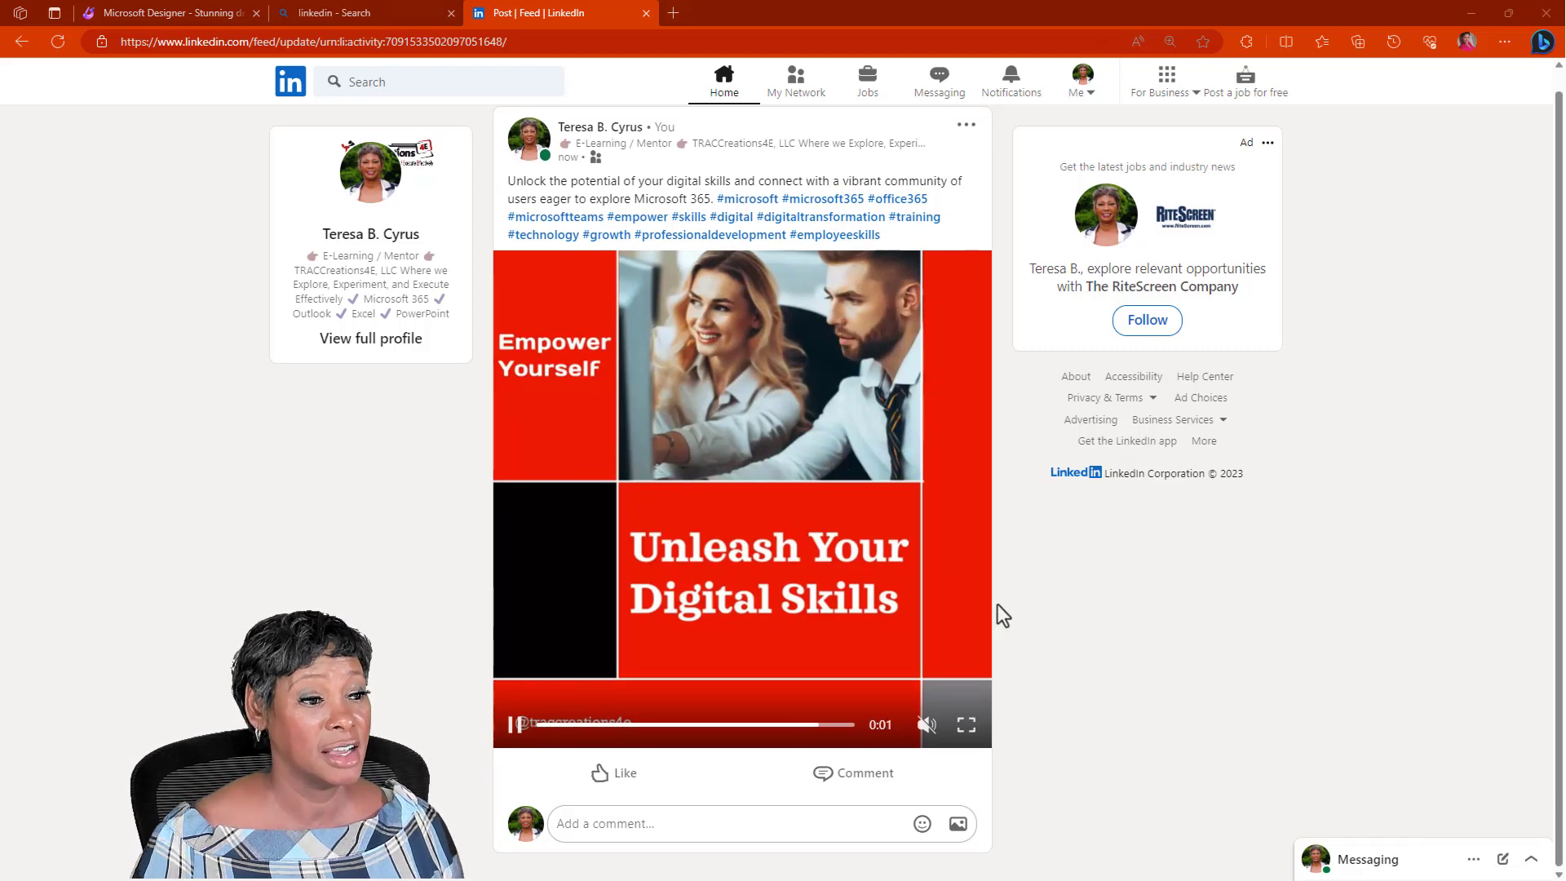
scroll(1007, 592, up, 1)
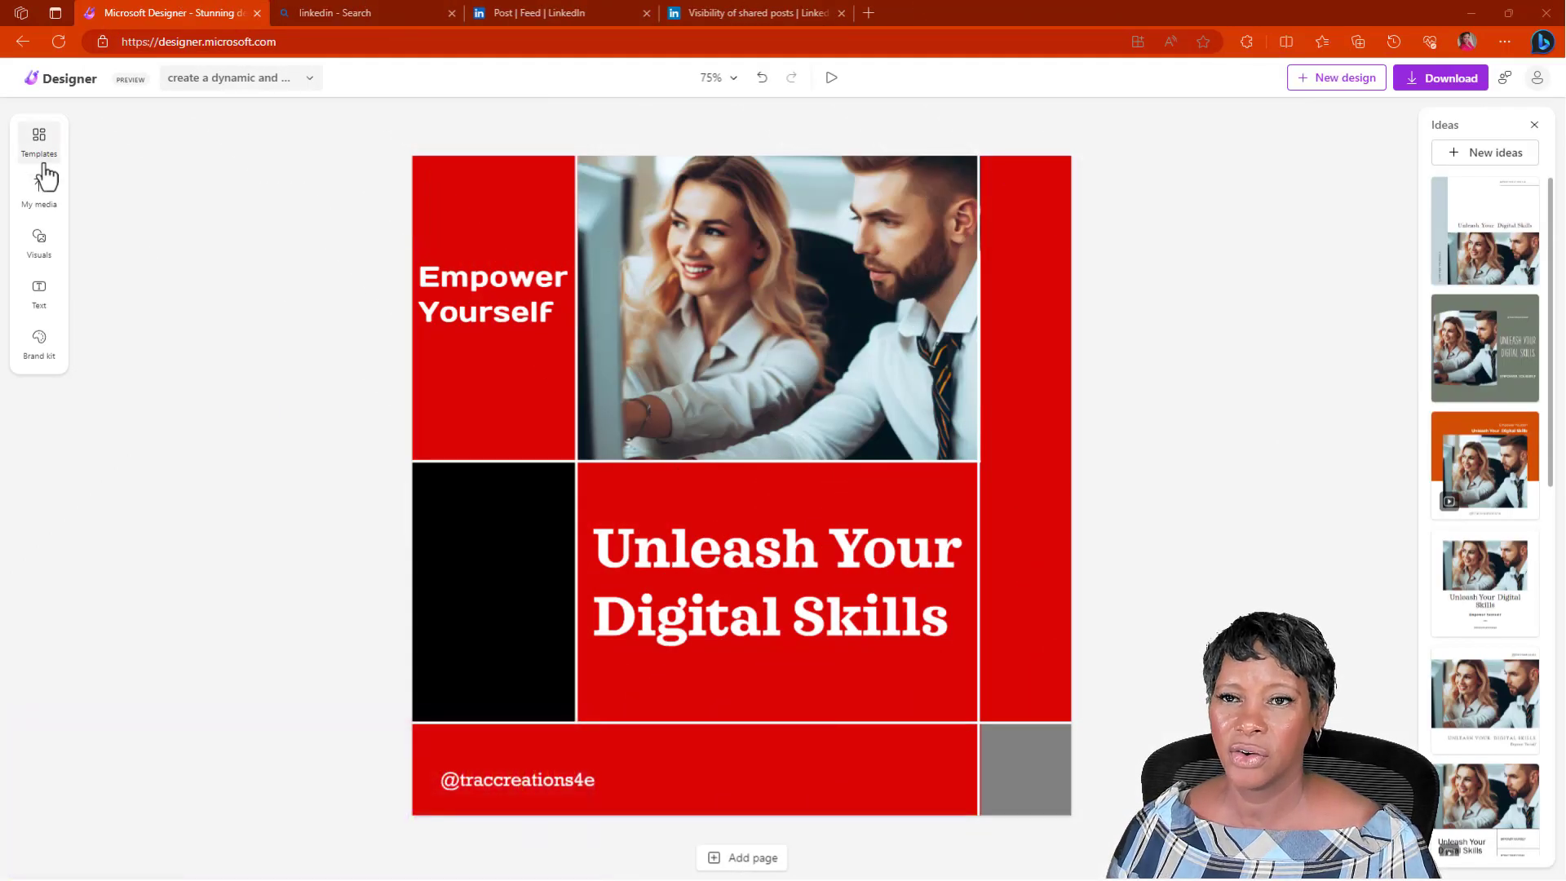
Open the saved four-page 'Unleash Your Skills' design from My designs.
click(68, 89)
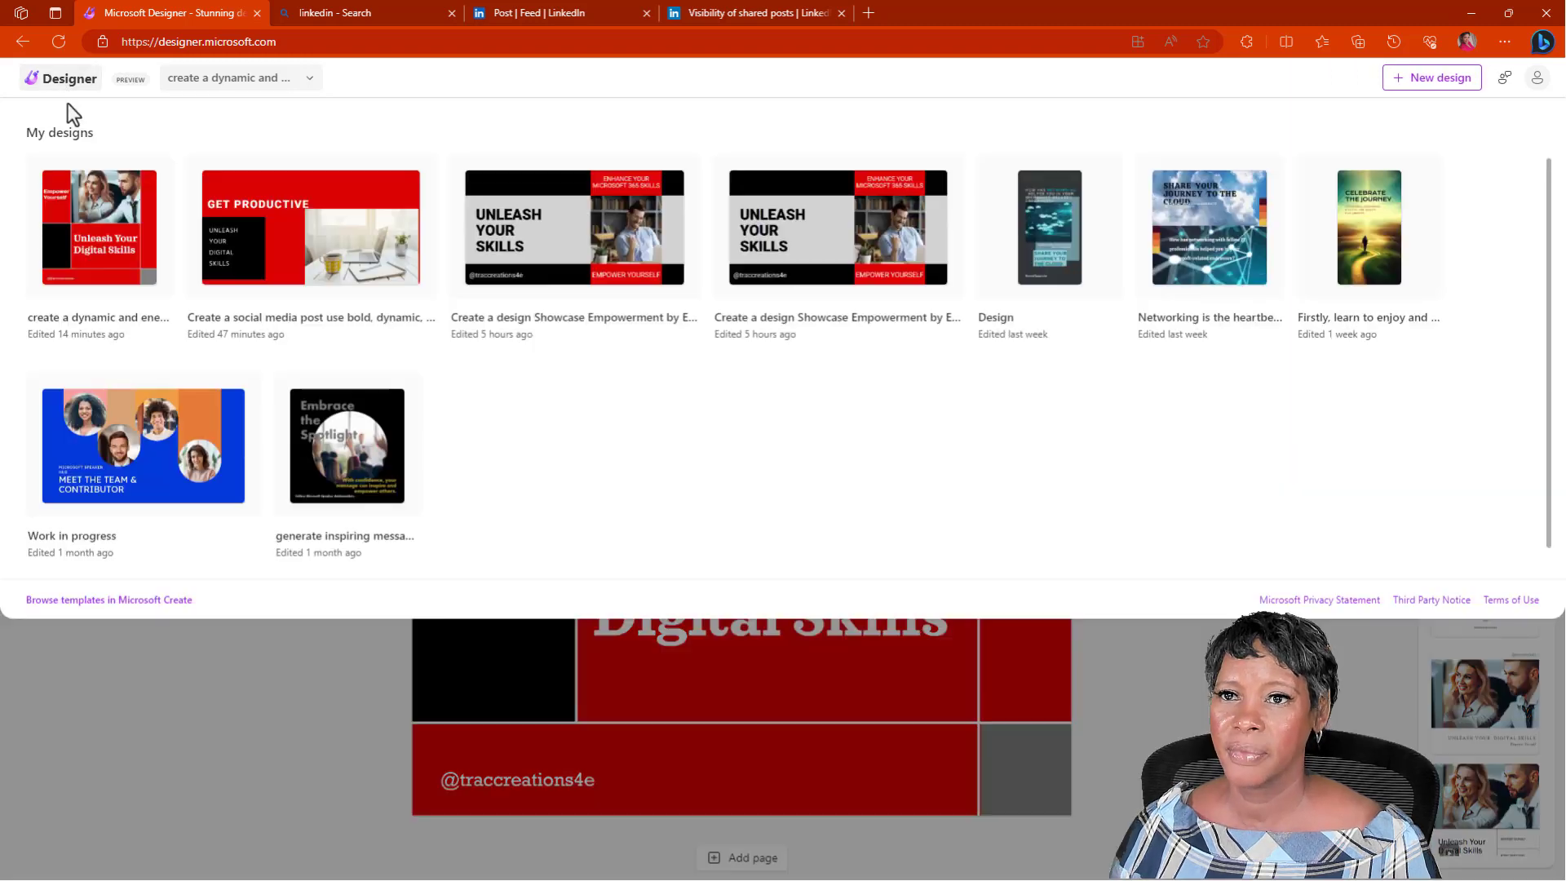
click(450, 308)
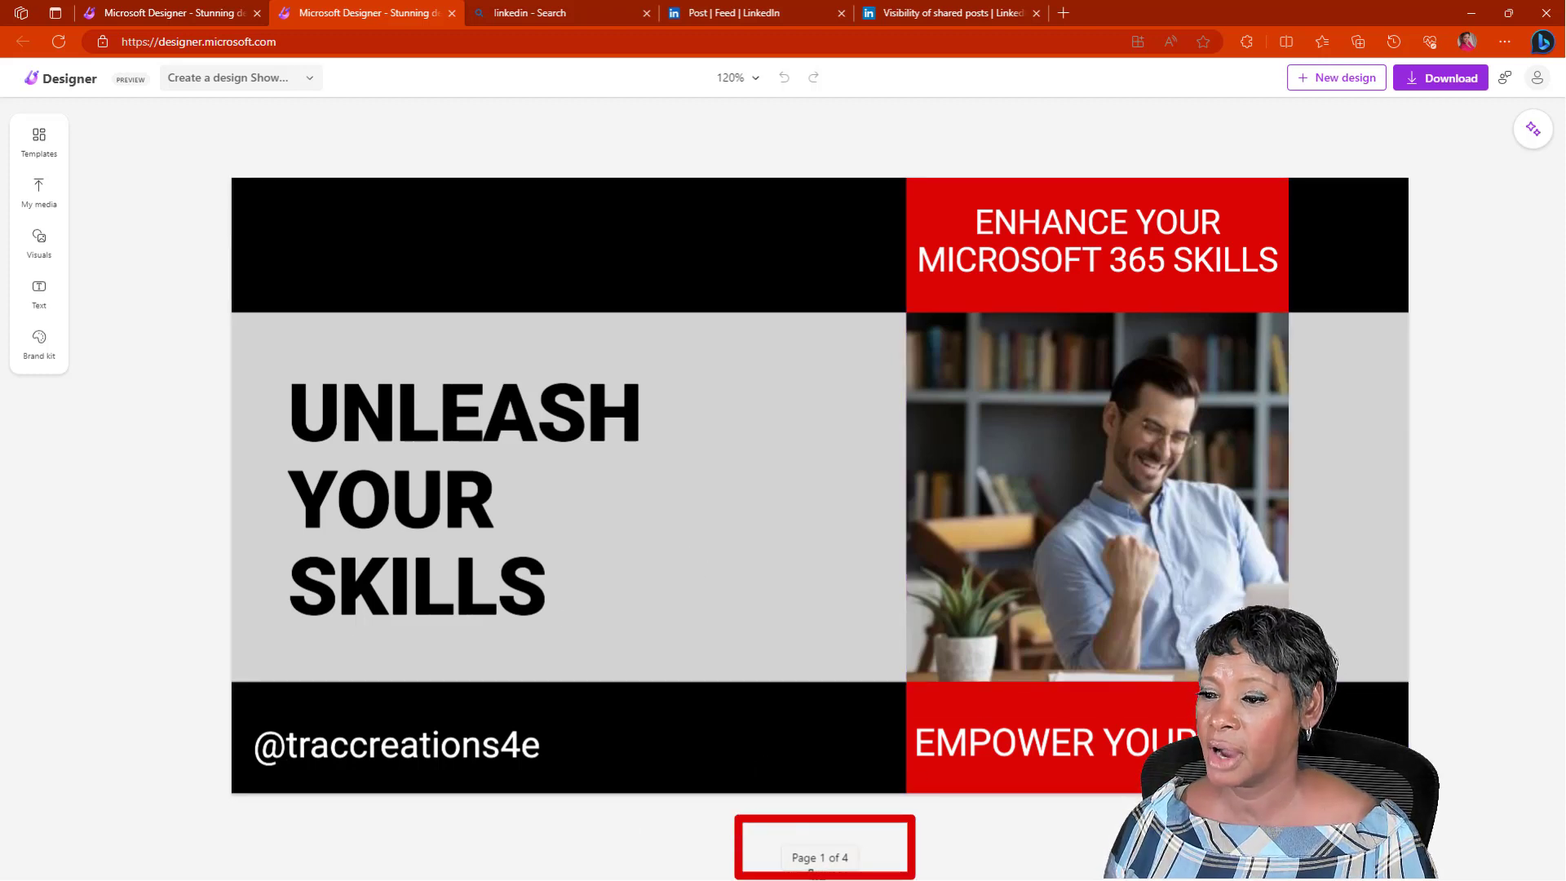
Show the page thumbnails and step through pages 2 and 3 to page 4, 'Subscribe to My Channel'.
click(827, 860)
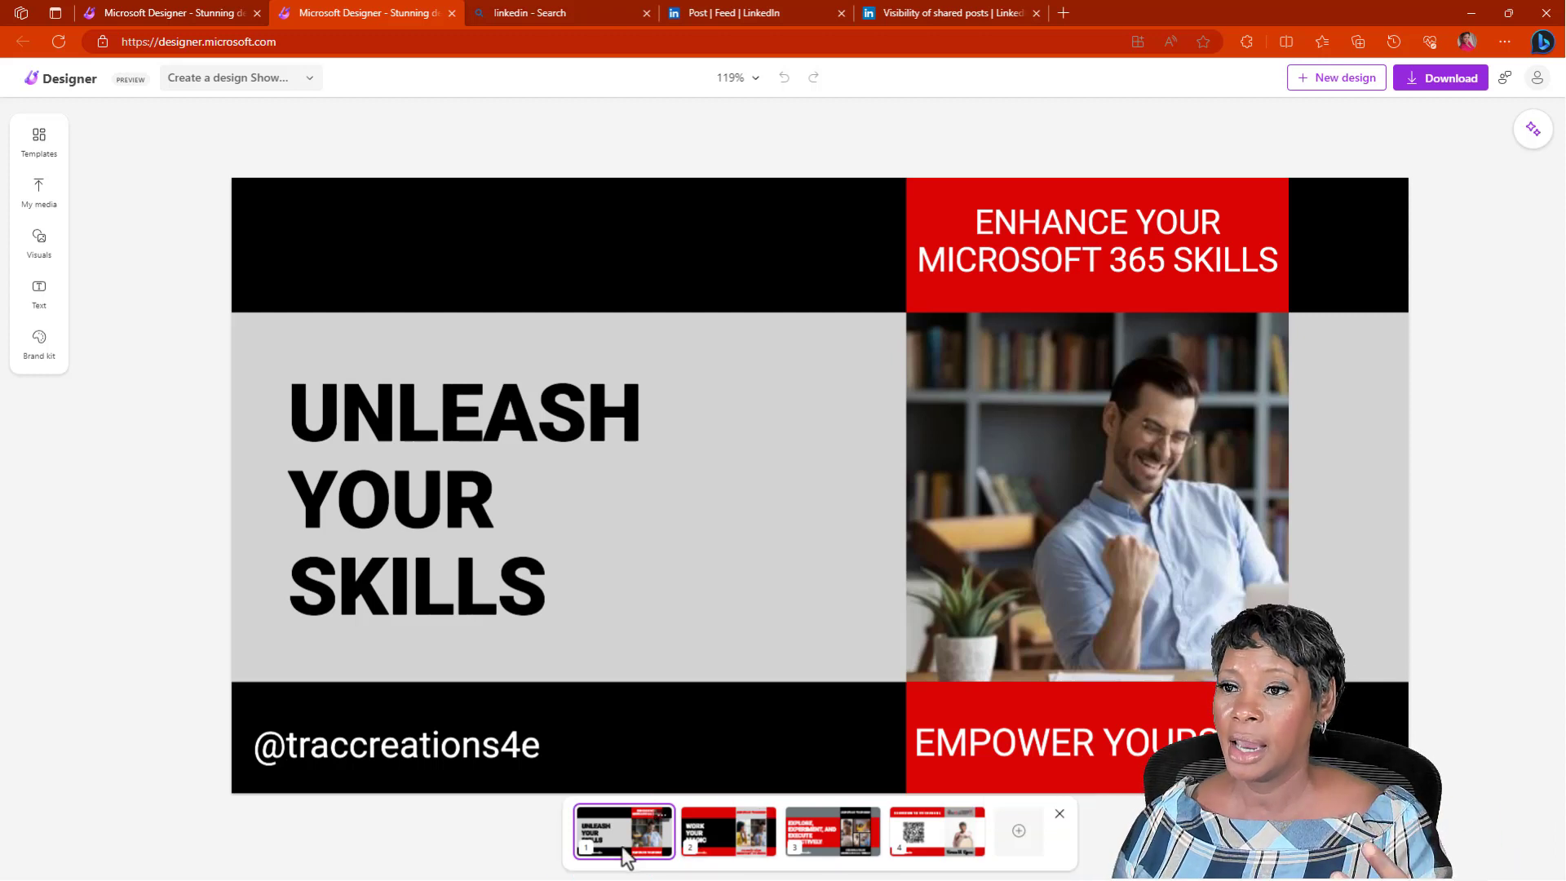
click(719, 839)
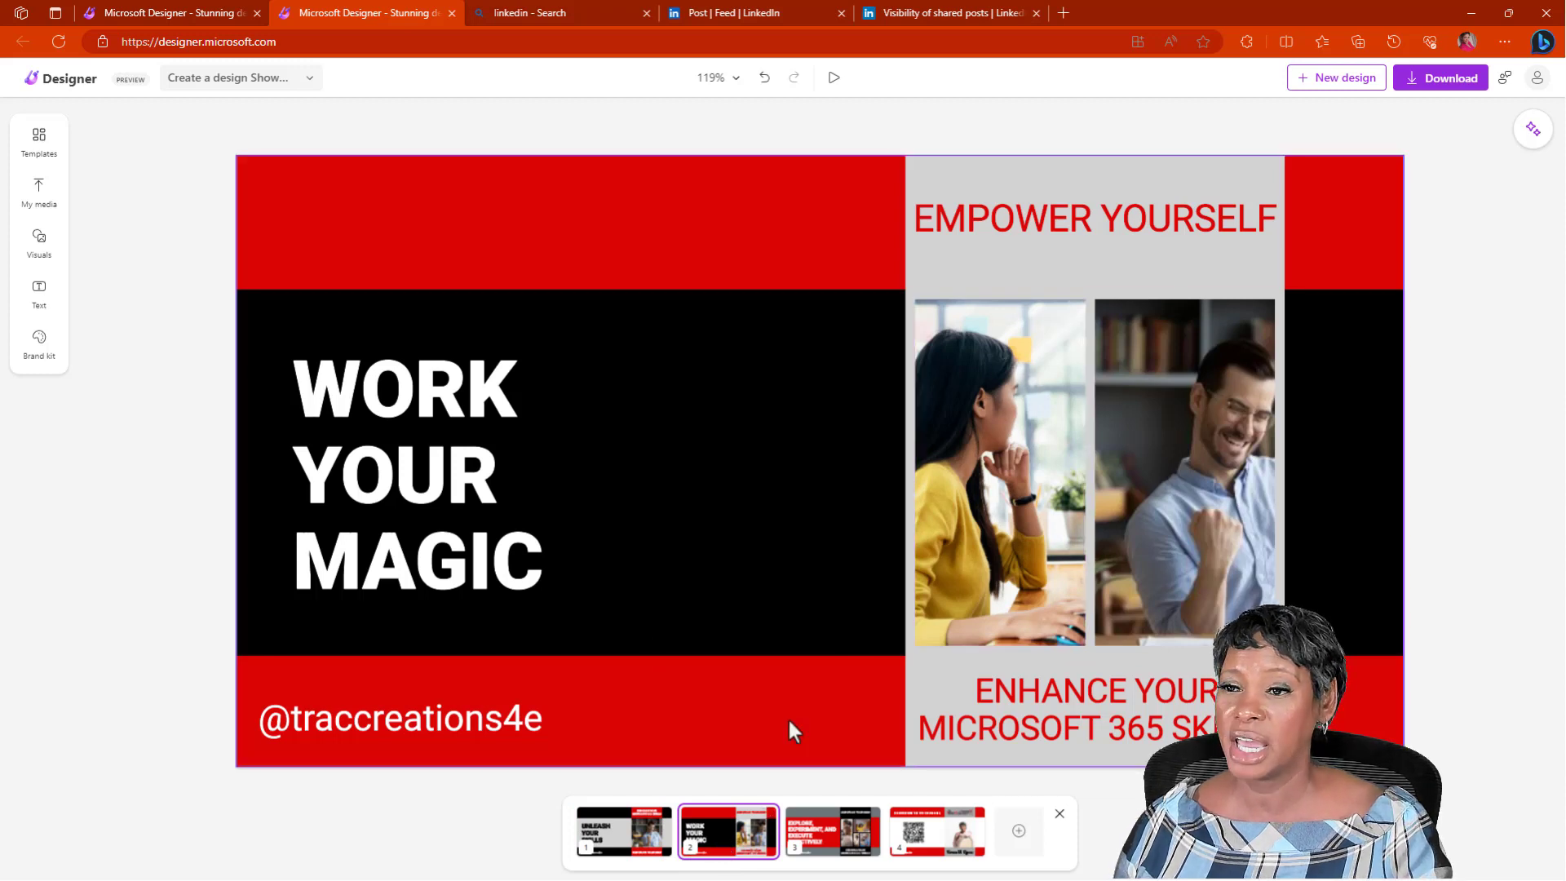
click(820, 848)
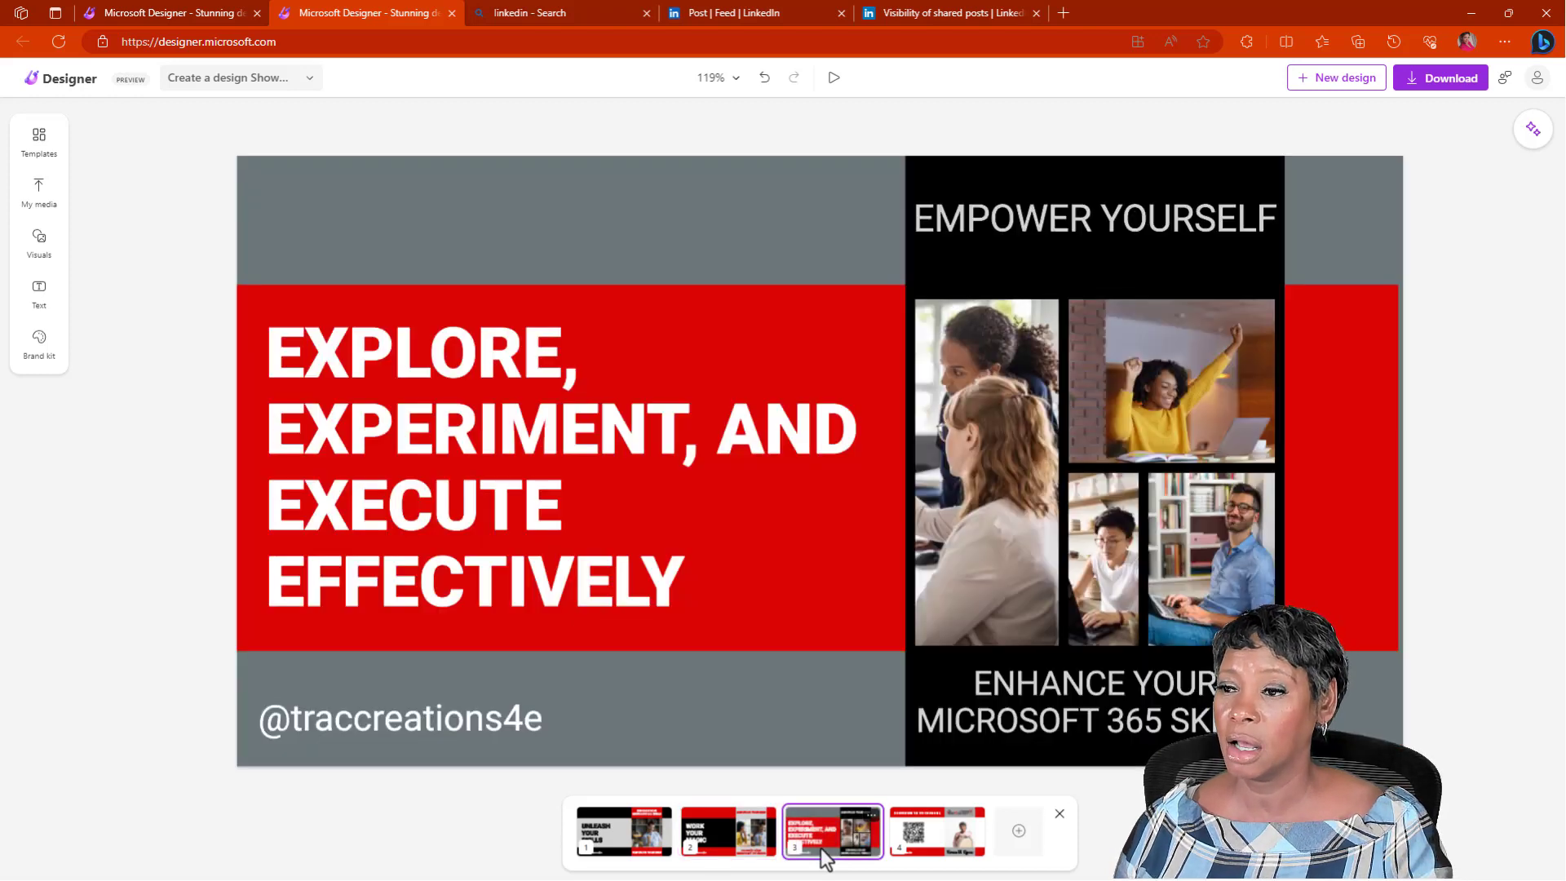
click(917, 844)
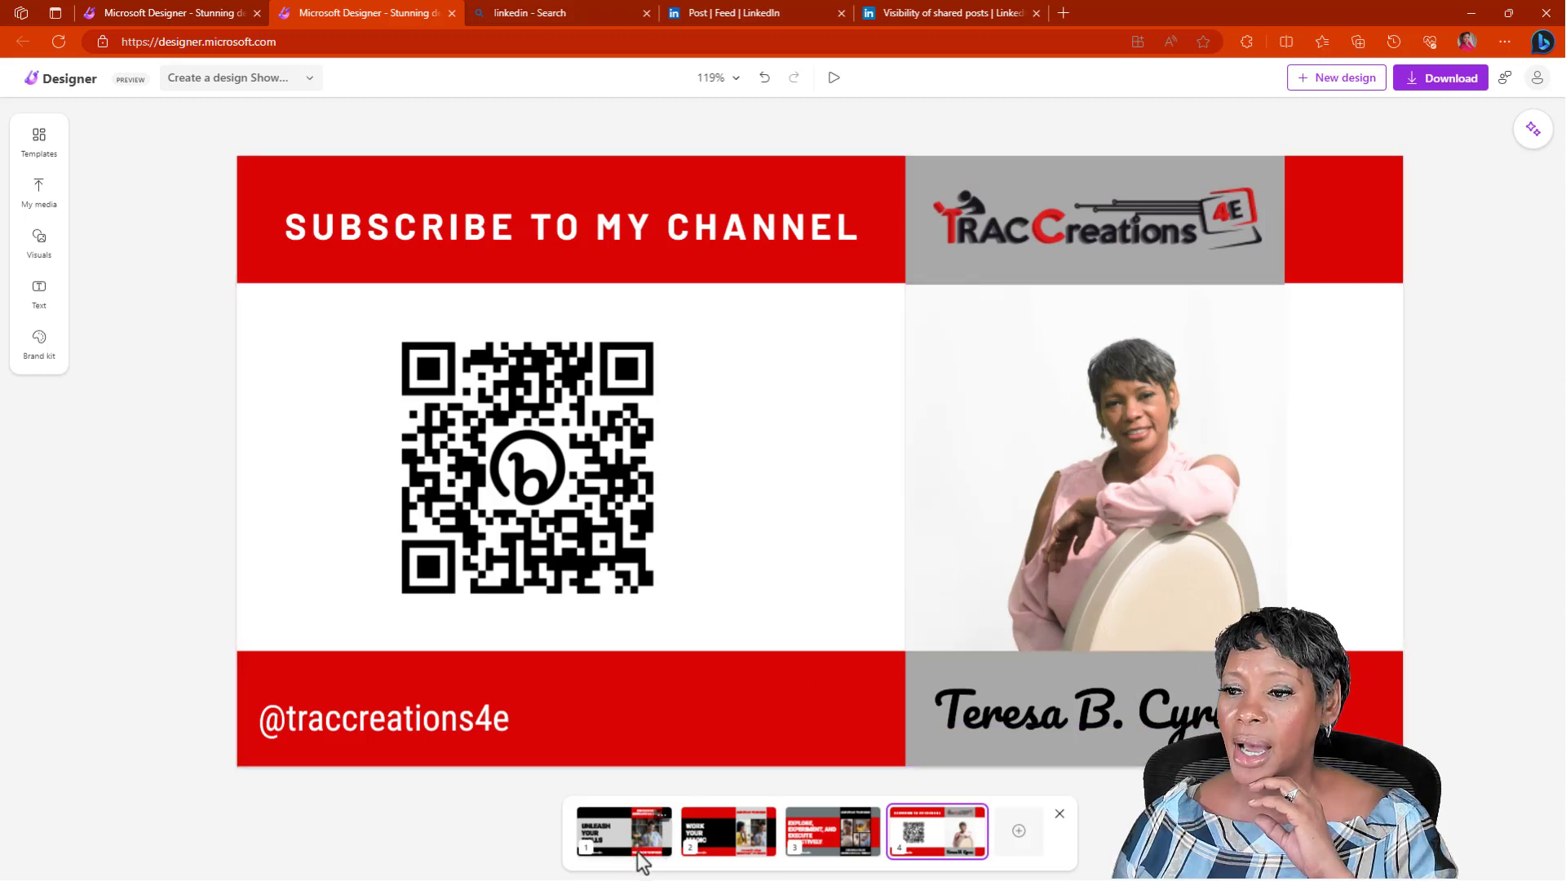
In the download options, deselect pages 1 and 3 so only pages 2 and 4 are downloaded.
click(1435, 81)
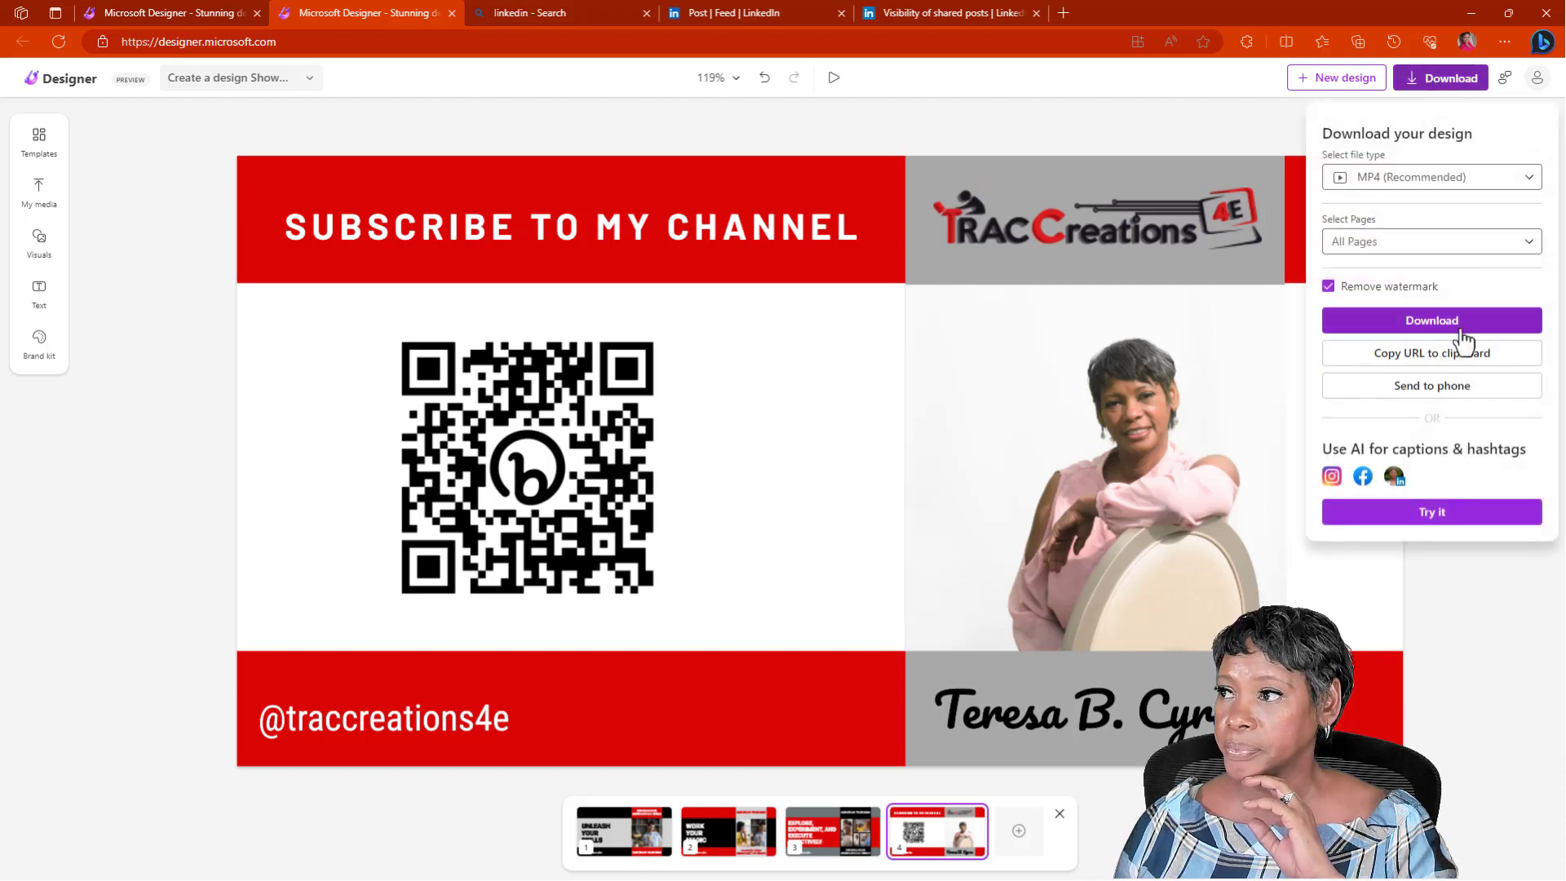
click(1534, 248)
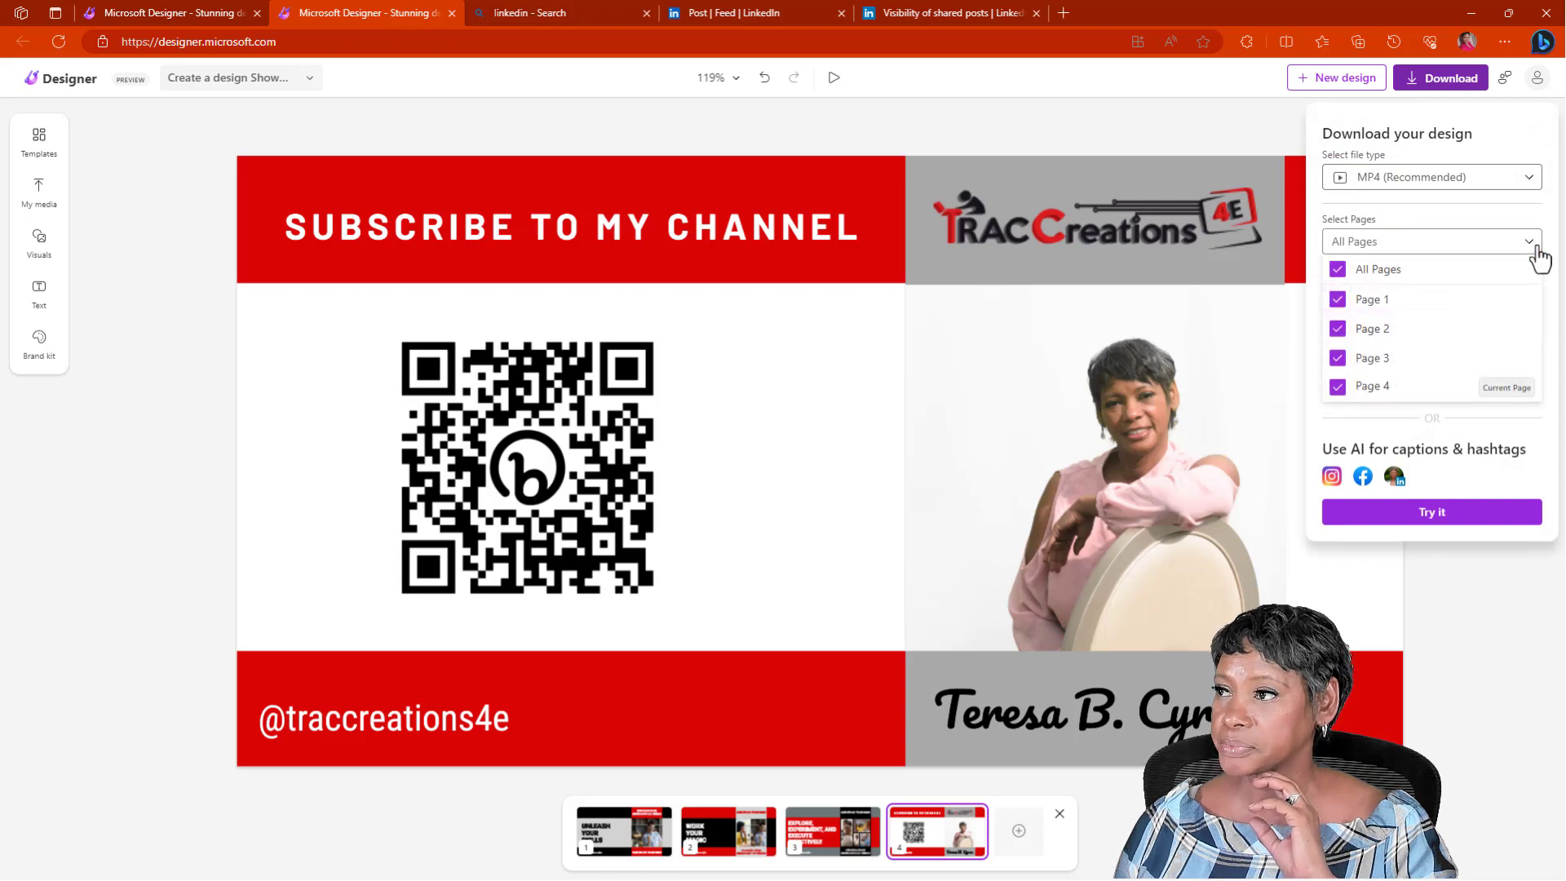
click(1340, 301)
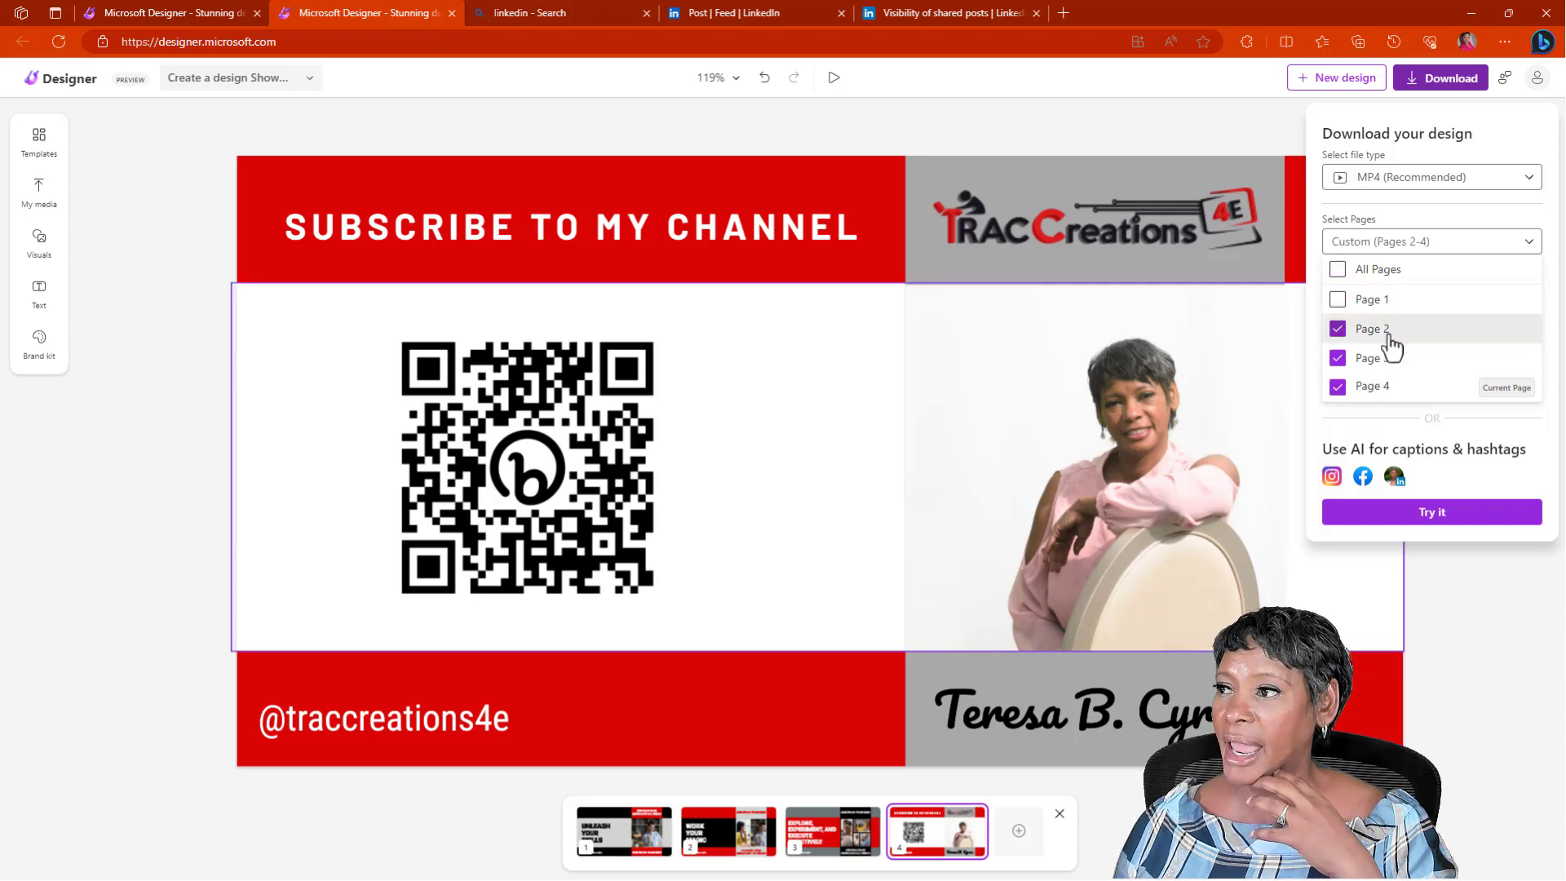
click(1338, 358)
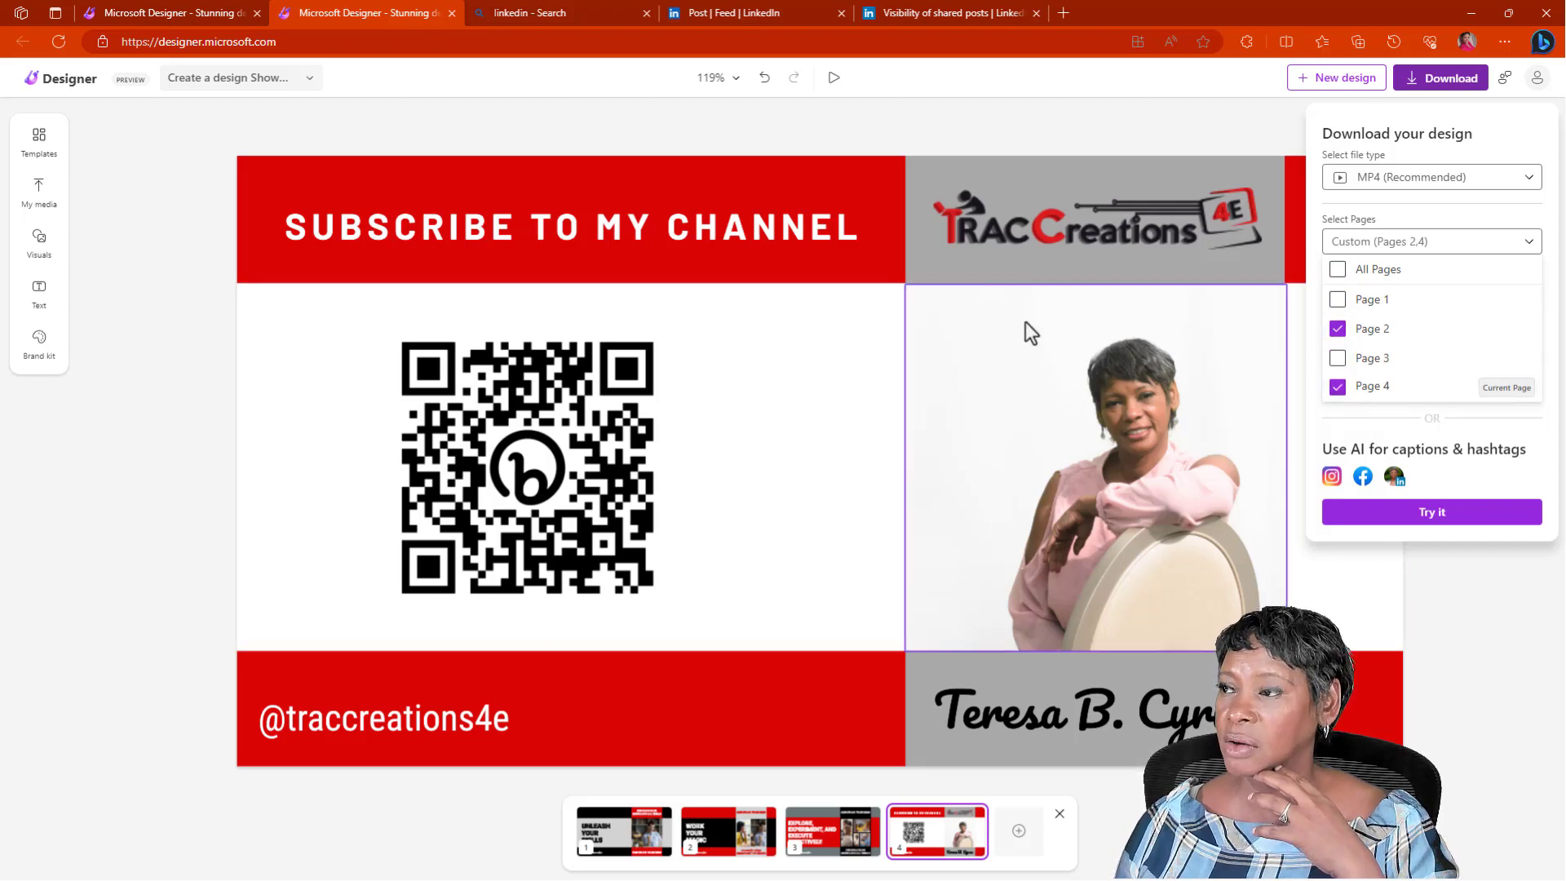
click(1517, 193)
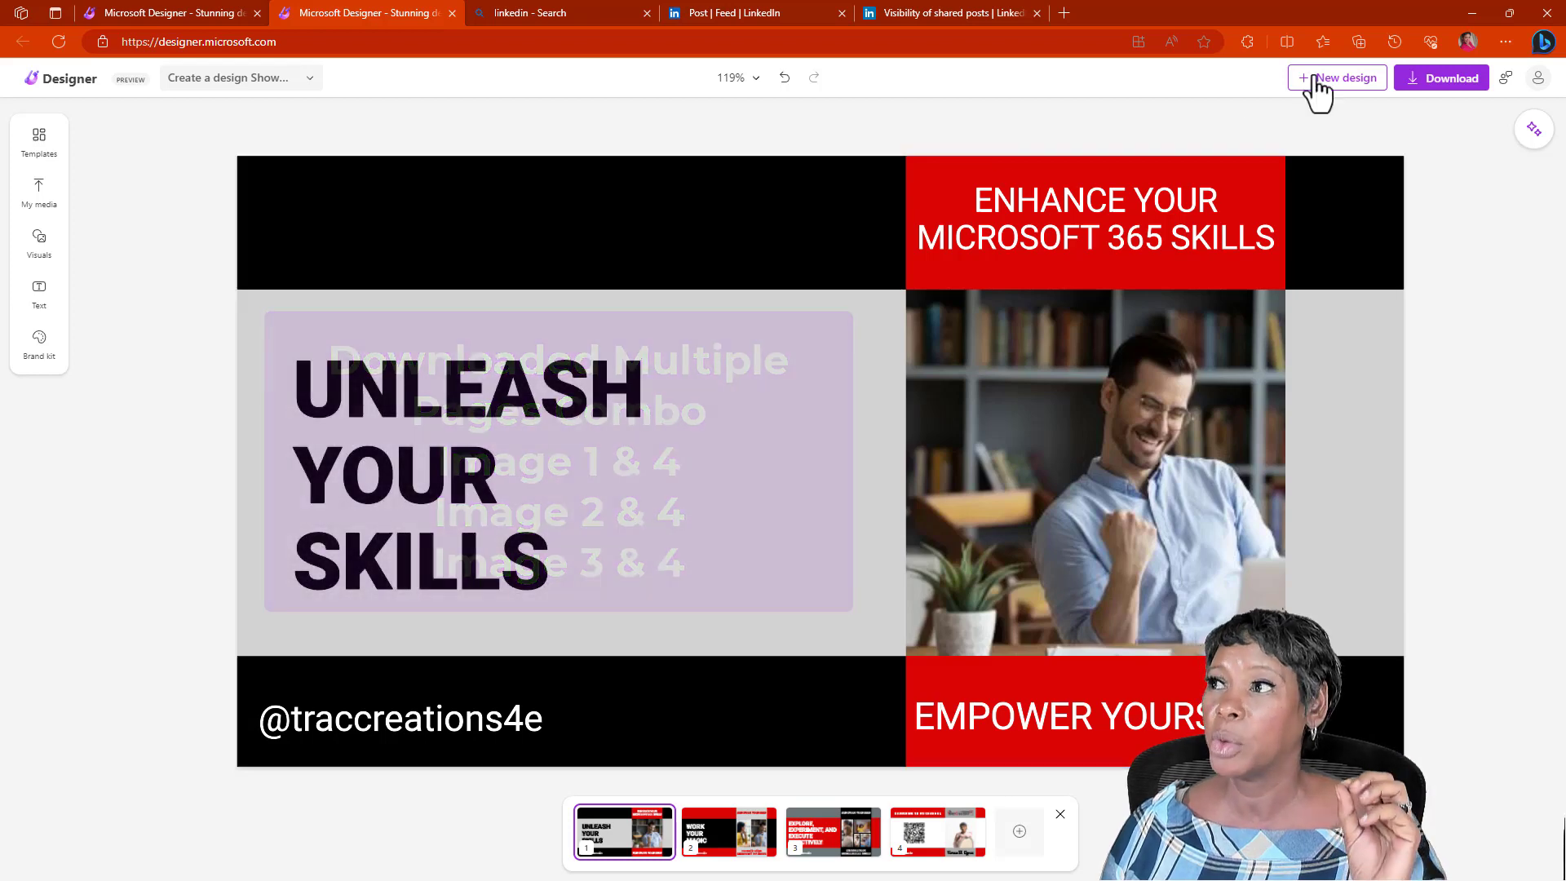
click(1428, 86)
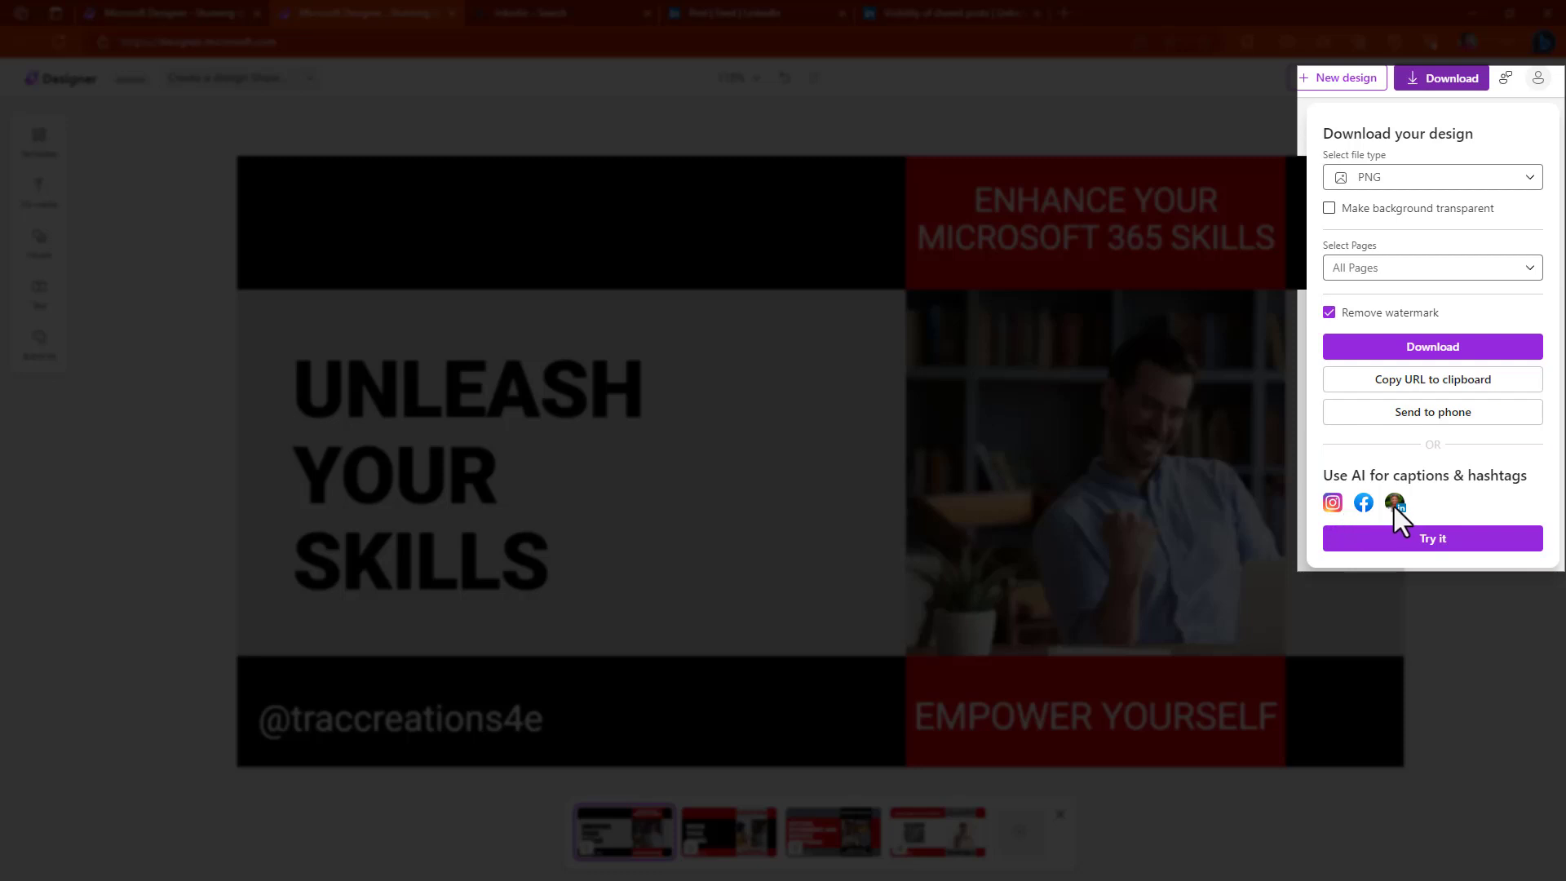
click(124, 289)
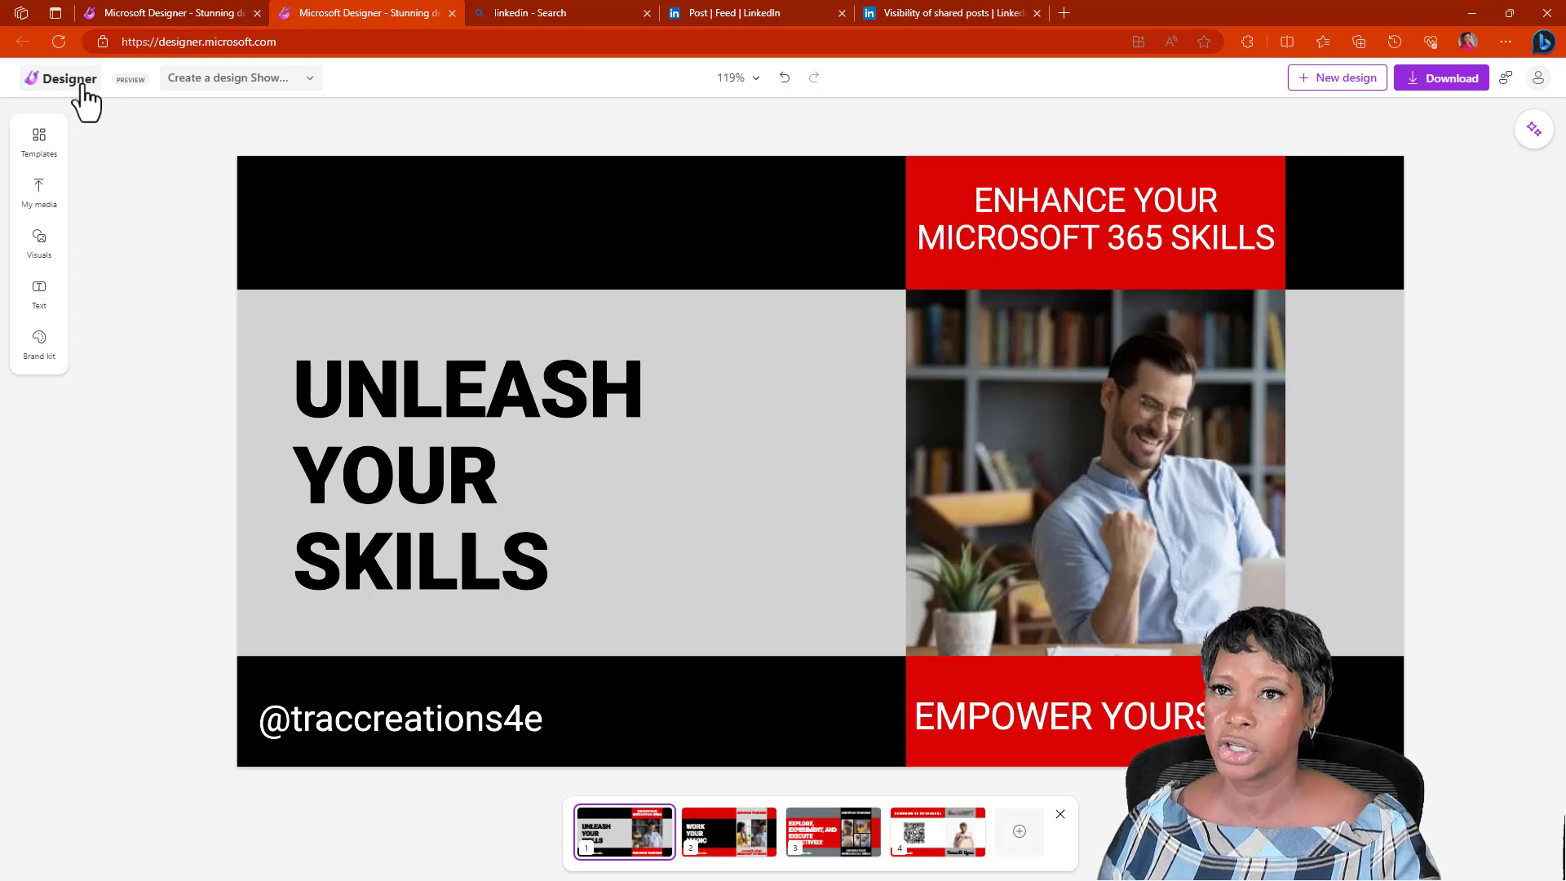
Return to My designs and open the Open/Delete/Duplicate actions menu on the newest design.
click(84, 87)
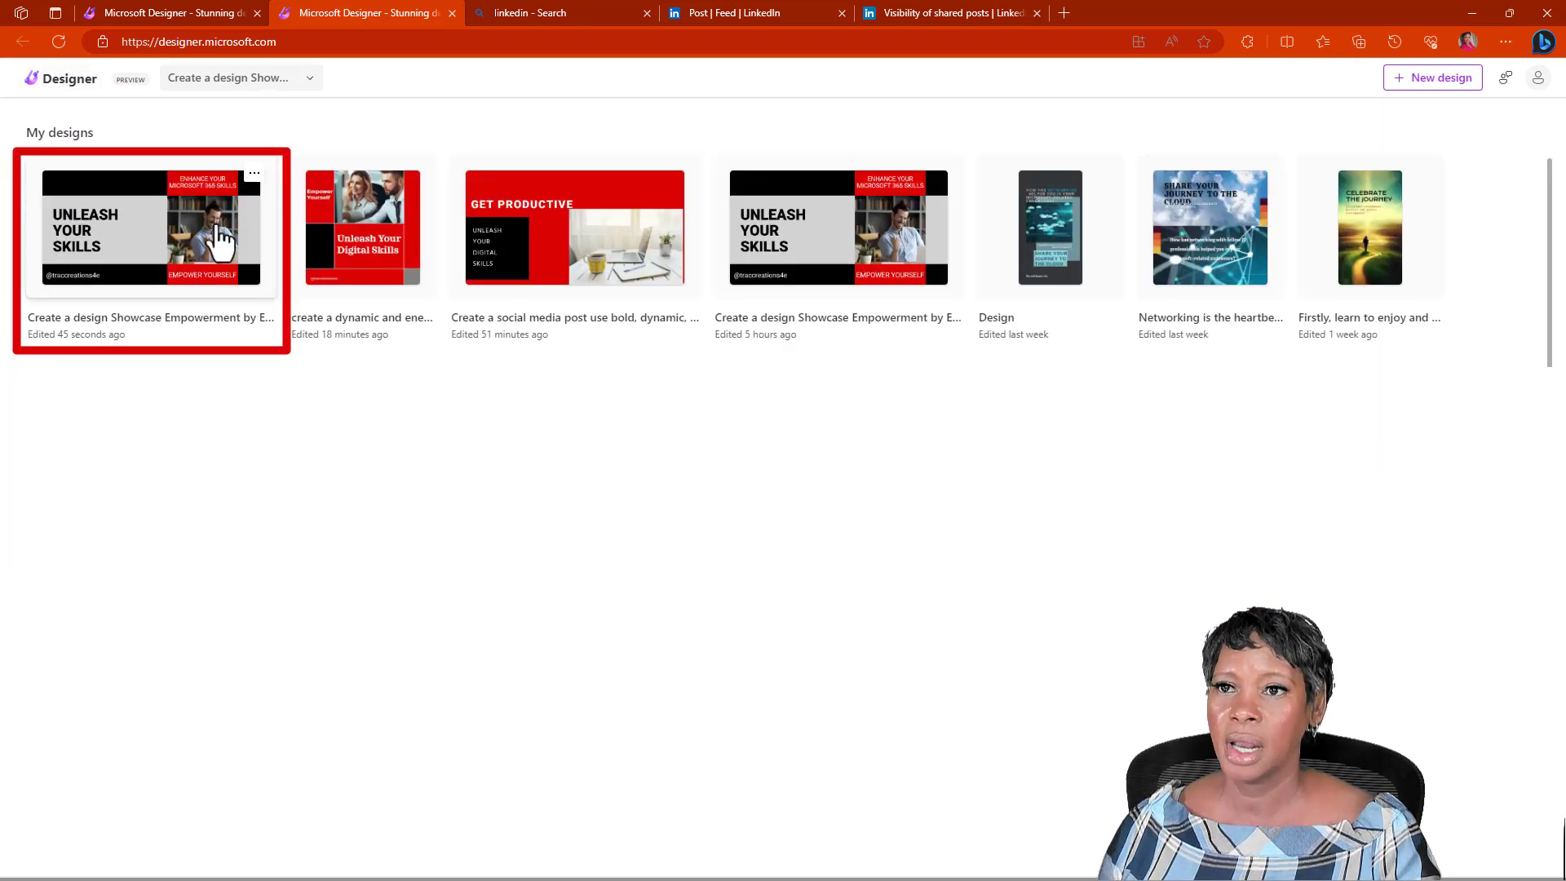
click(254, 174)
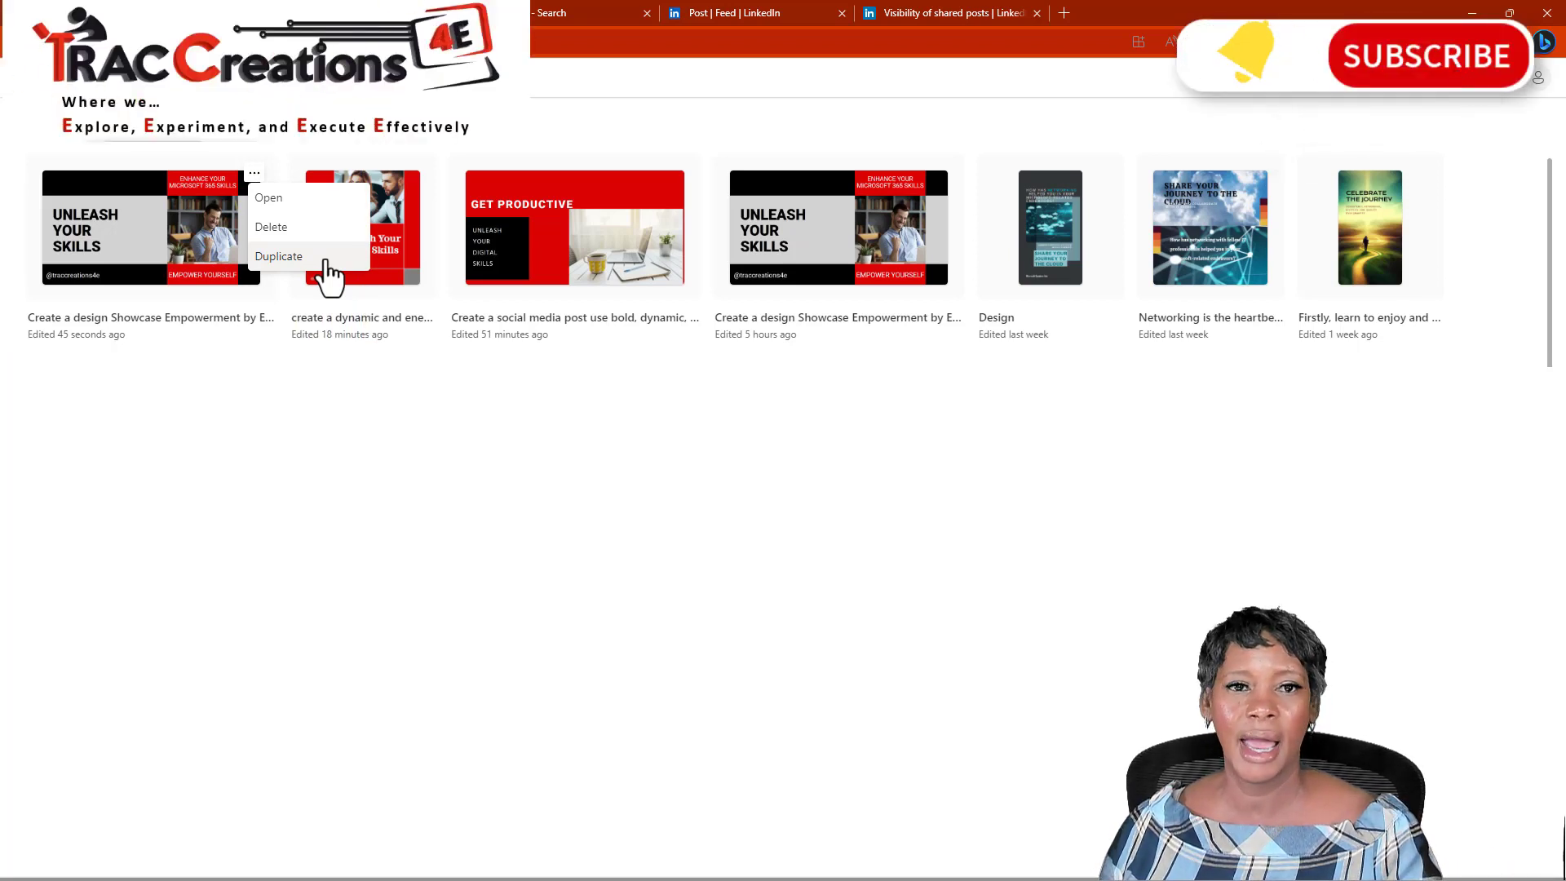
click(326, 259)
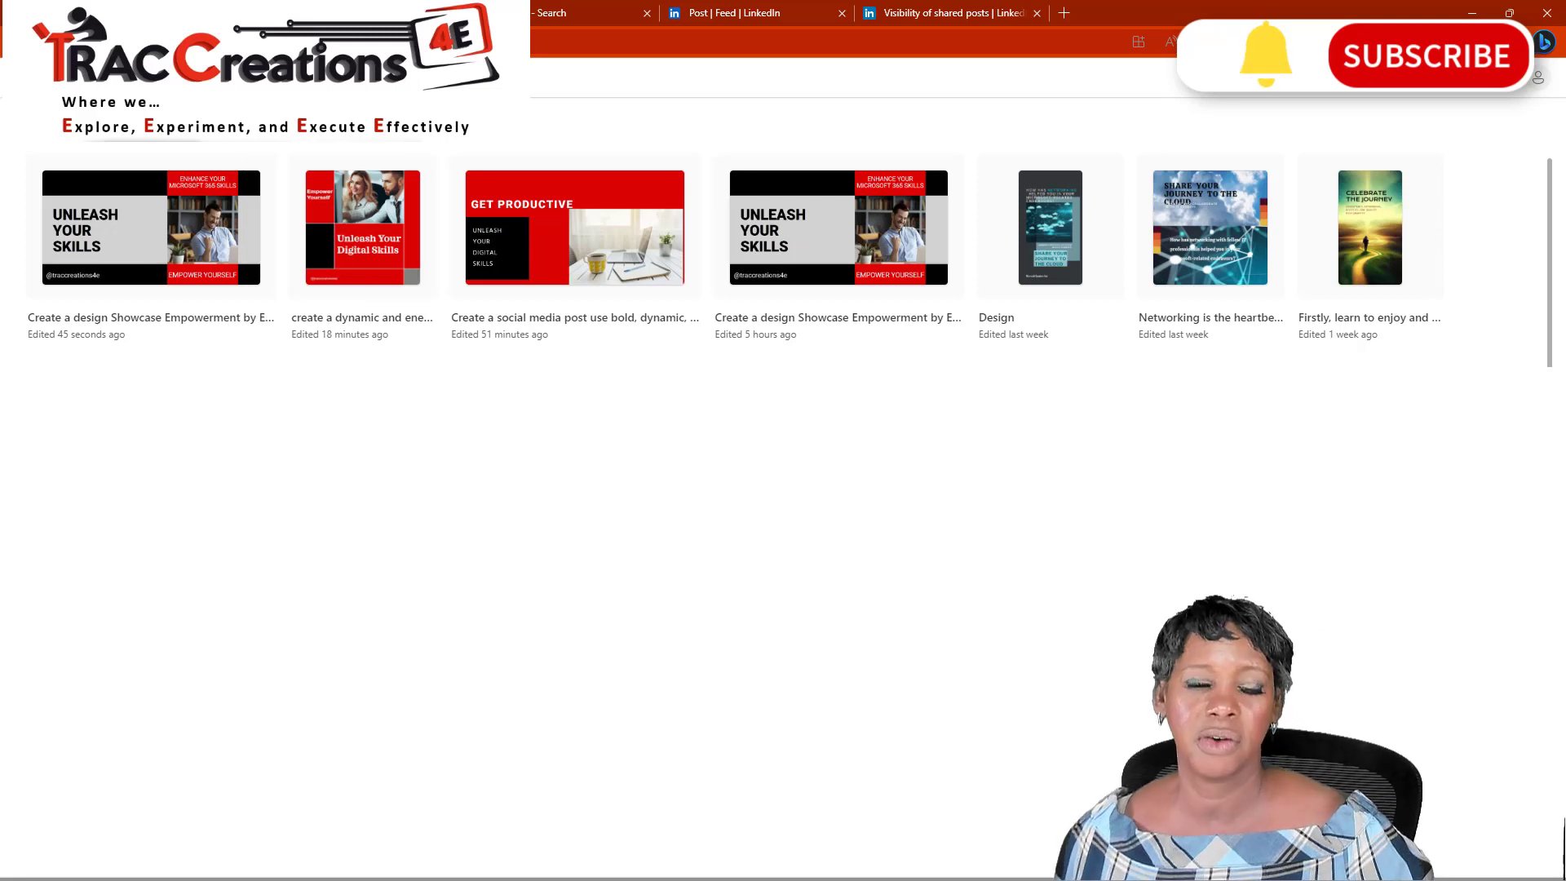